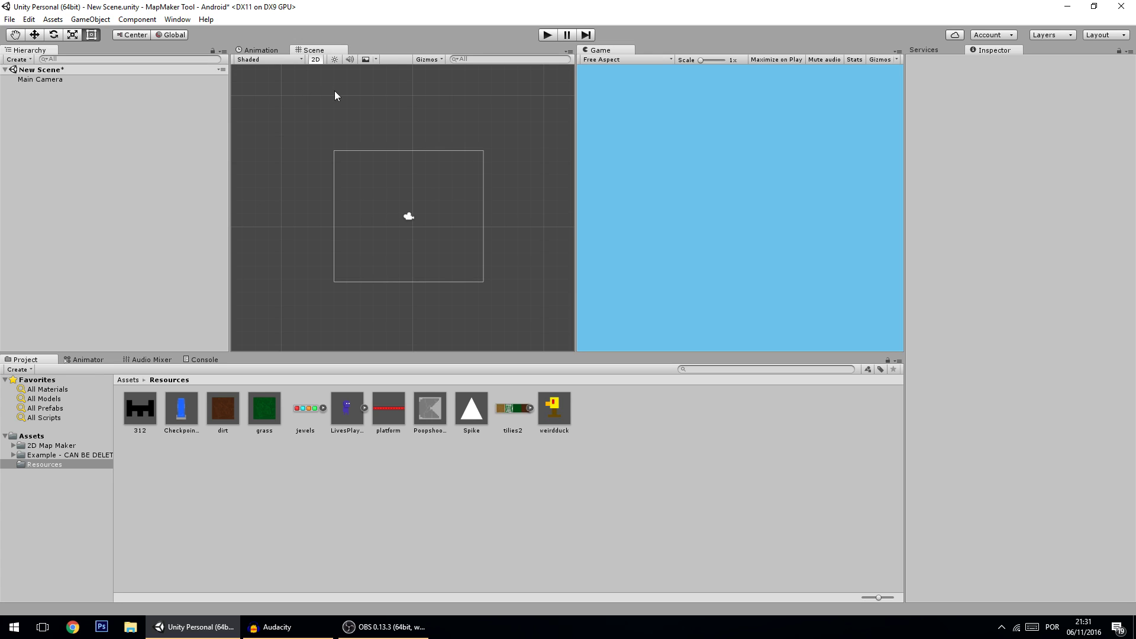
Open the Window > 2D MapEditor menu to reach the Open Map Editor command.
left_click(177, 20)
mouse_move(221, 65)
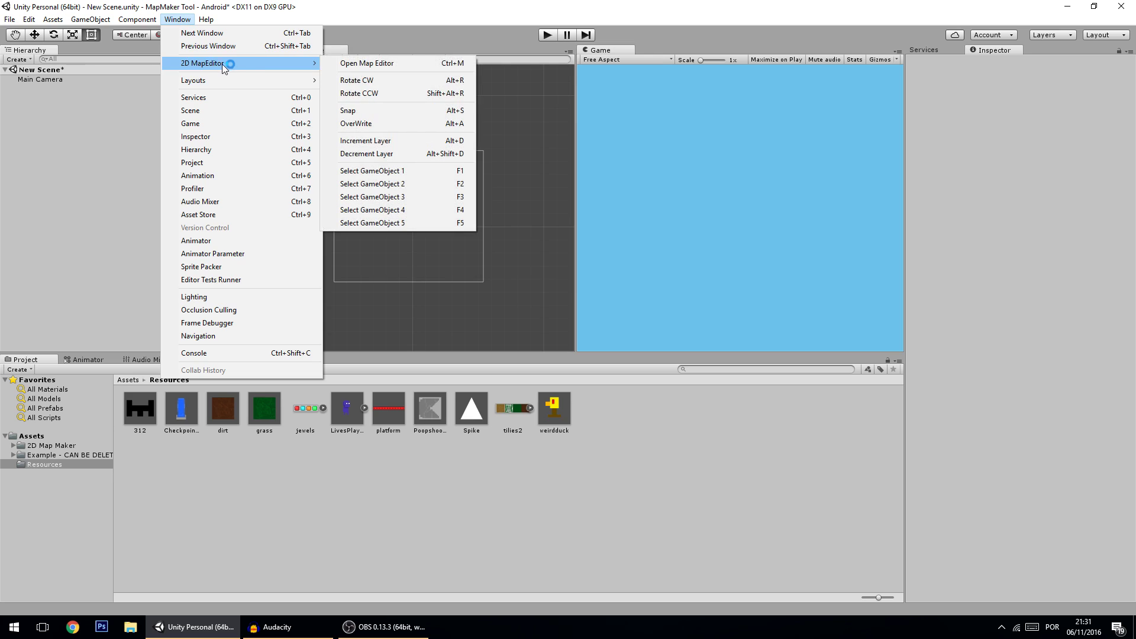
Open the MapMaker 2D window, dock it under the Inspector and enlarge the panel.
left_click(380, 62)
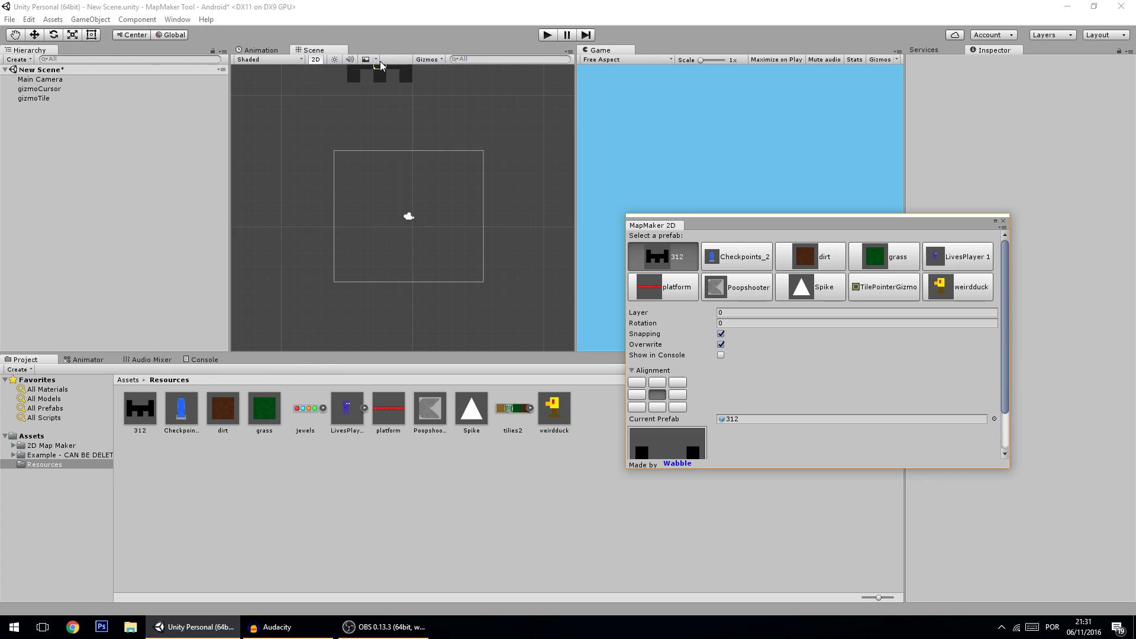
left_click_drag(747, 232, 1006, 497)
left_click_drag(987, 406, 987, 267)
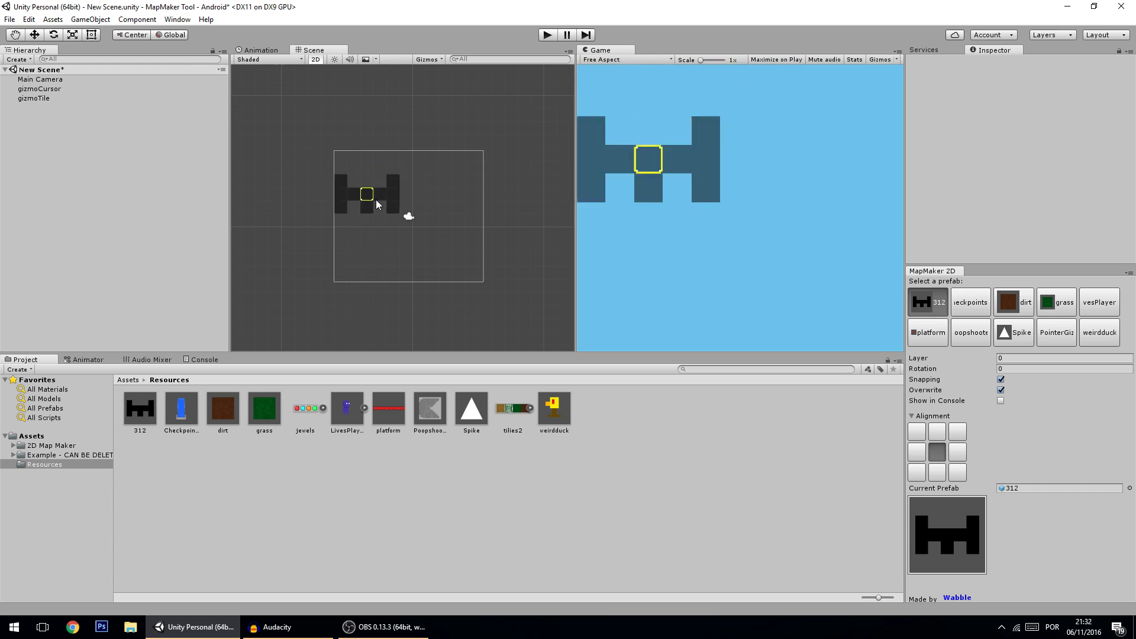
Scroll through the prefab list and pick dirt as the tile to paint.
scroll(356, 193, "up", 1)
scroll(358, 193, "up", 2)
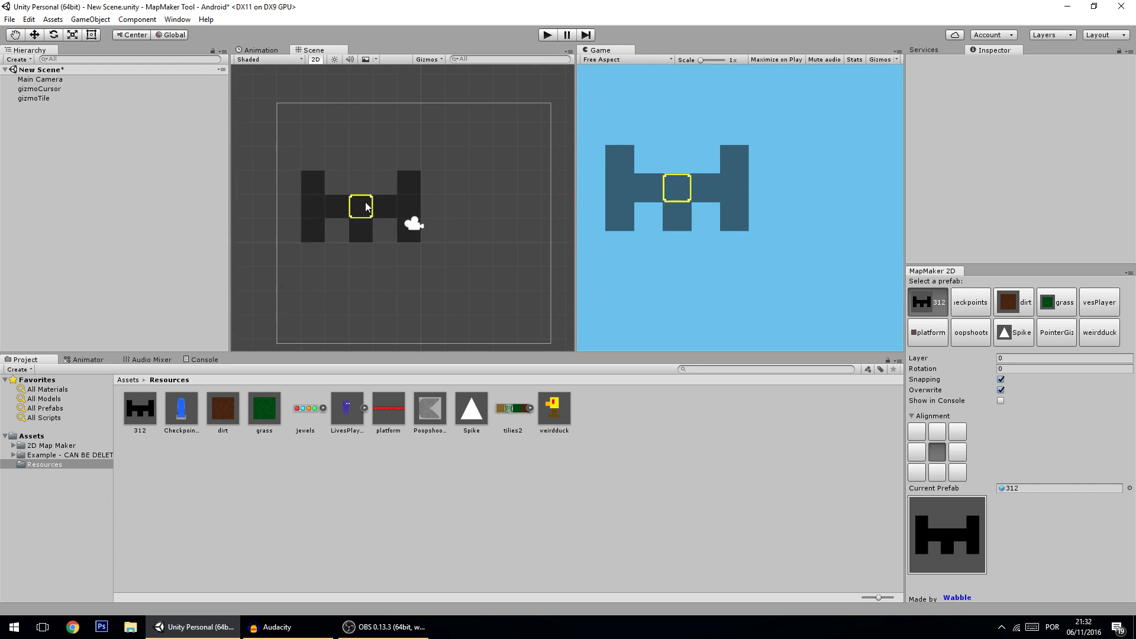
scroll(380, 176, "down", 1)
scroll(380, 175, "down", 2)
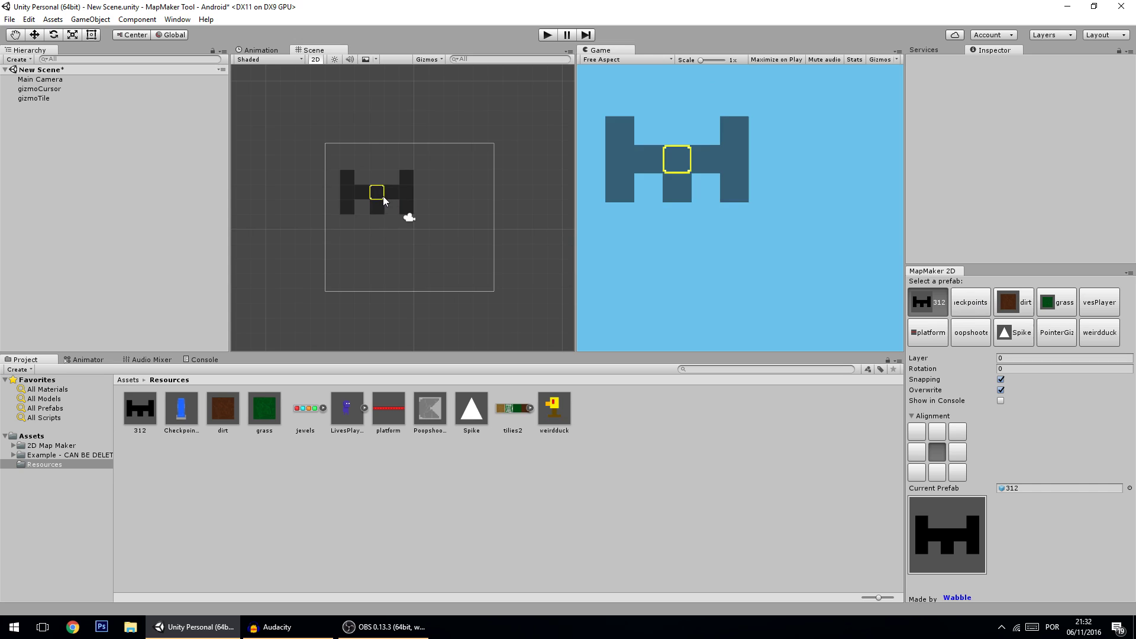
left_click(955, 304)
Select Spike, paint rows of spikes in the Scene view, then undo them with Ctrl+Z.
left_click(1008, 310)
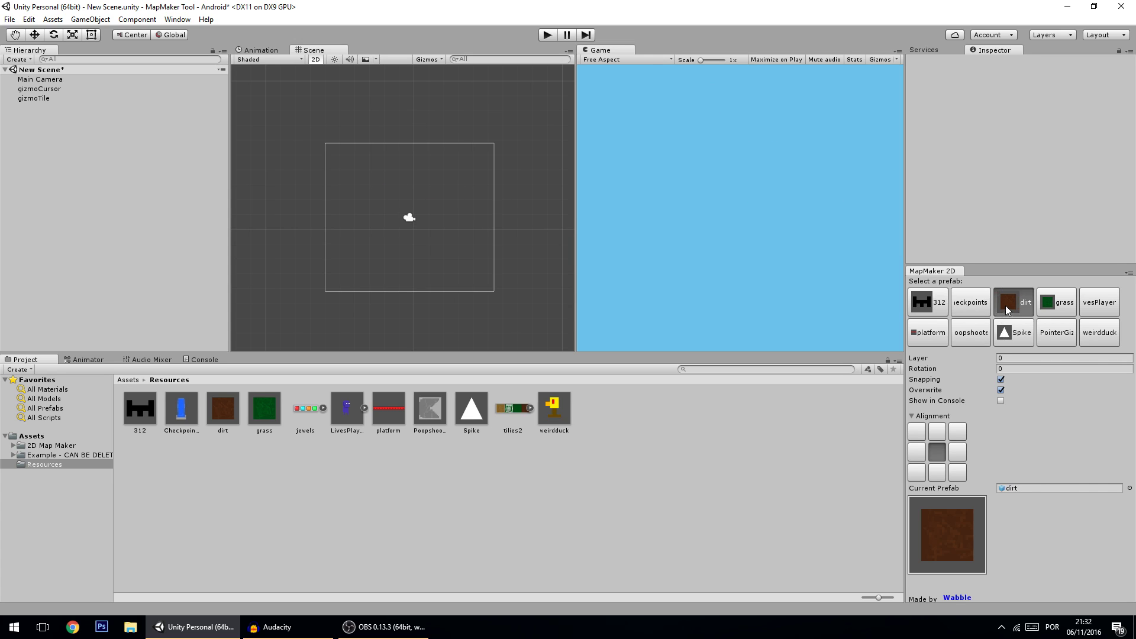
left_click(971, 332)
left_click(1014, 333)
scroll(410, 219, "up", 3)
mouse_move(322, 186)
left_mouse_down()
mouse_move(440, 193)
mouse_move(429, 158)
mouse_move(367, 138)
mouse_move(303, 156)
mouse_move(281, 199)
mouse_move(335, 253)
left_mouse_up()
key("ctrl+z")
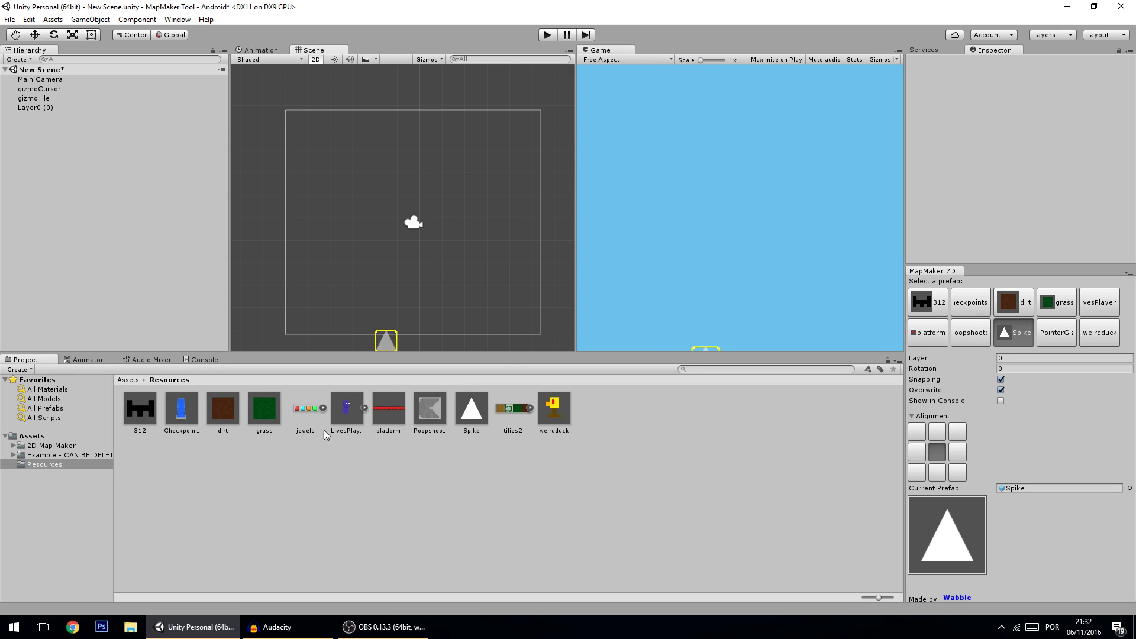
Point out the Resources folder holding the prefabs and reselect dirt as the tile.
left_click(59, 464)
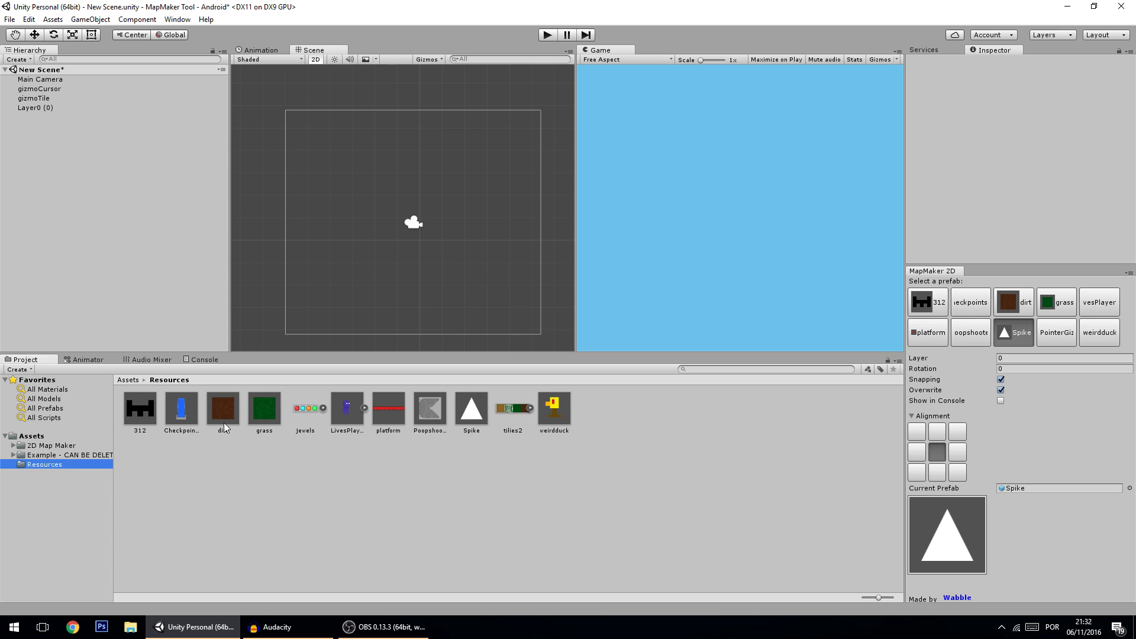
left_click(588, 473)
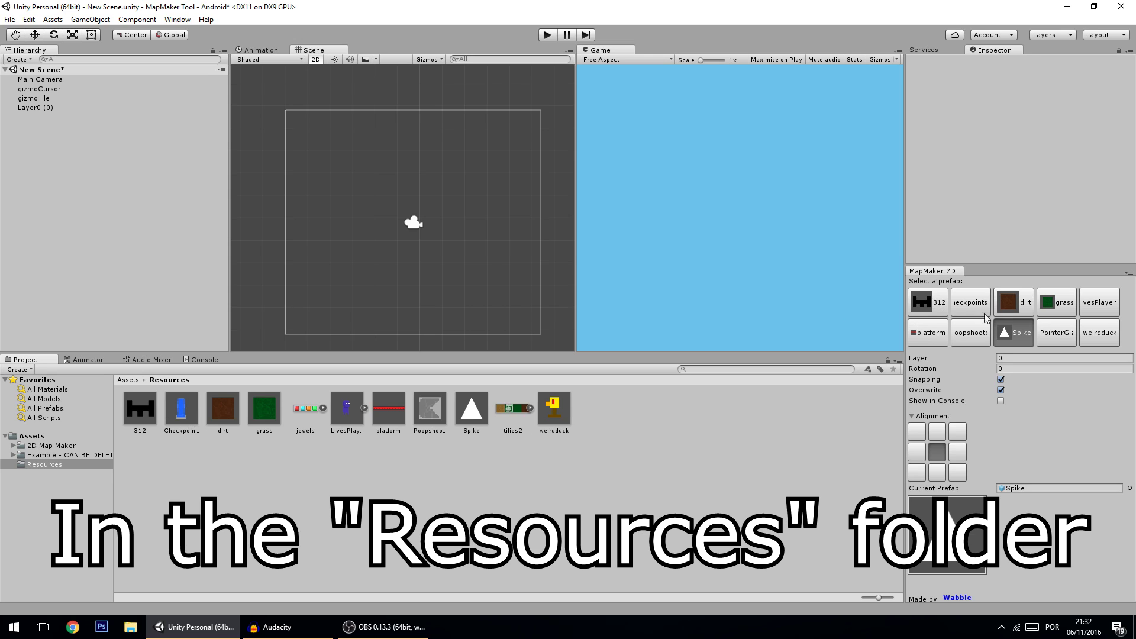
left_click(1014, 303)
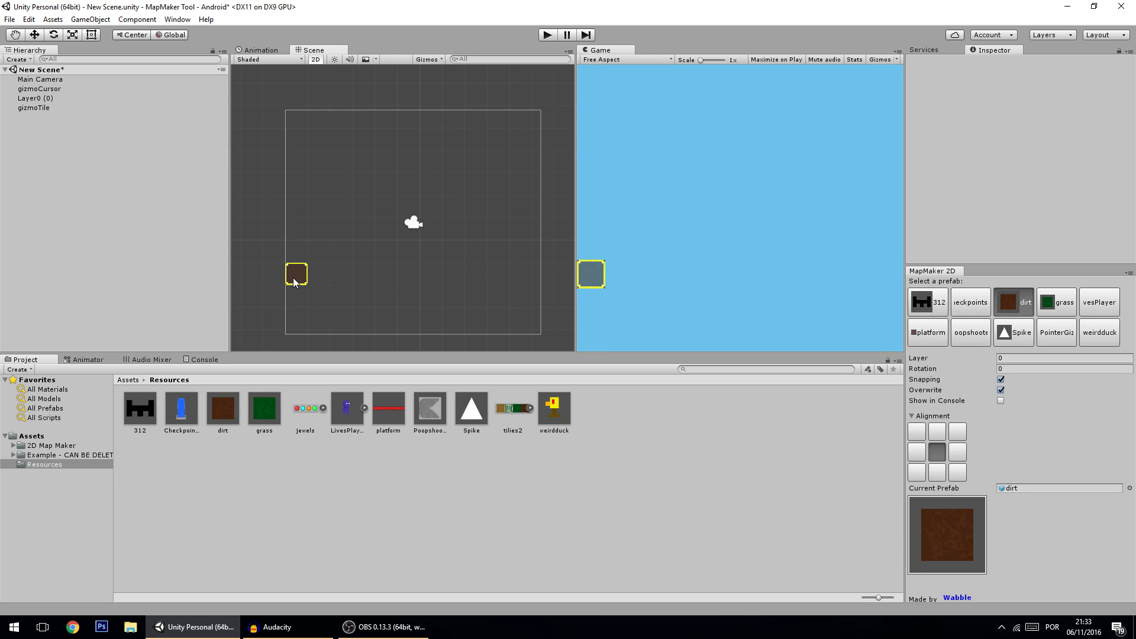
Paint a trial row and column of dirt tiles, then undo them.
left_click(295, 281)
mouse_move(305, 280)
left_mouse_down()
mouse_move(540, 273)
mouse_move(528, 197)
mouse_move(463, 159)
mouse_move(421, 219)
mouse_move(280, 137)
mouse_move(225, 135)
mouse_move(342, 161)
left_mouse_up()
mouse_move(424, 125)
left_mouse_down()
mouse_move(435, 194)
mouse_move(410, 164)
left_mouse_up()
scroll(409, 164, "up", 3)
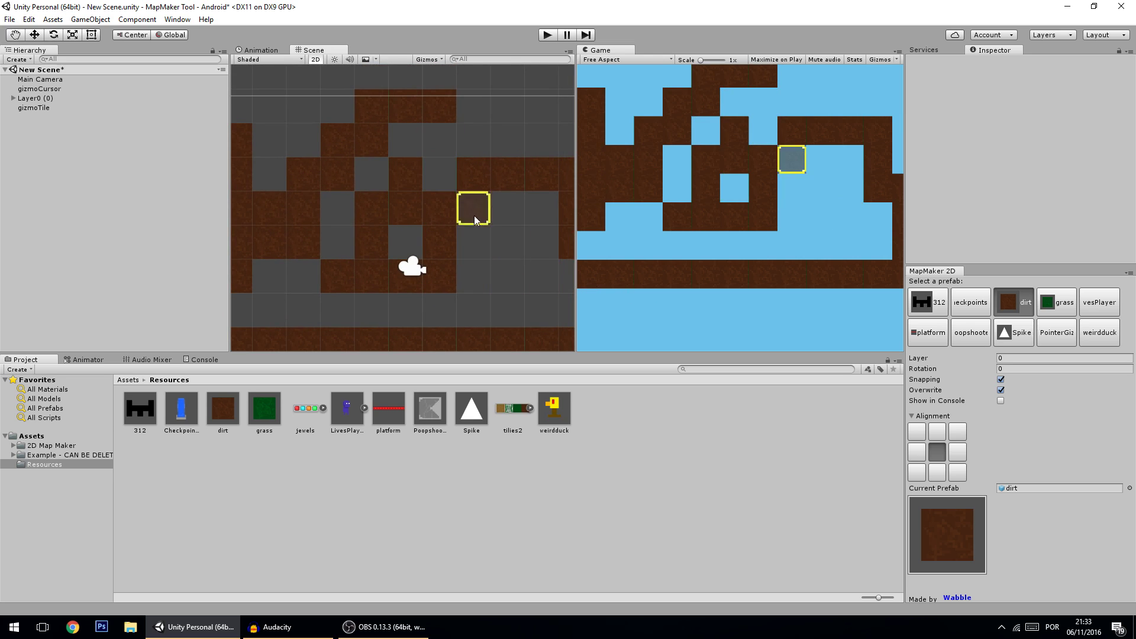
key("ctrl+z")
key("ctrl+z")
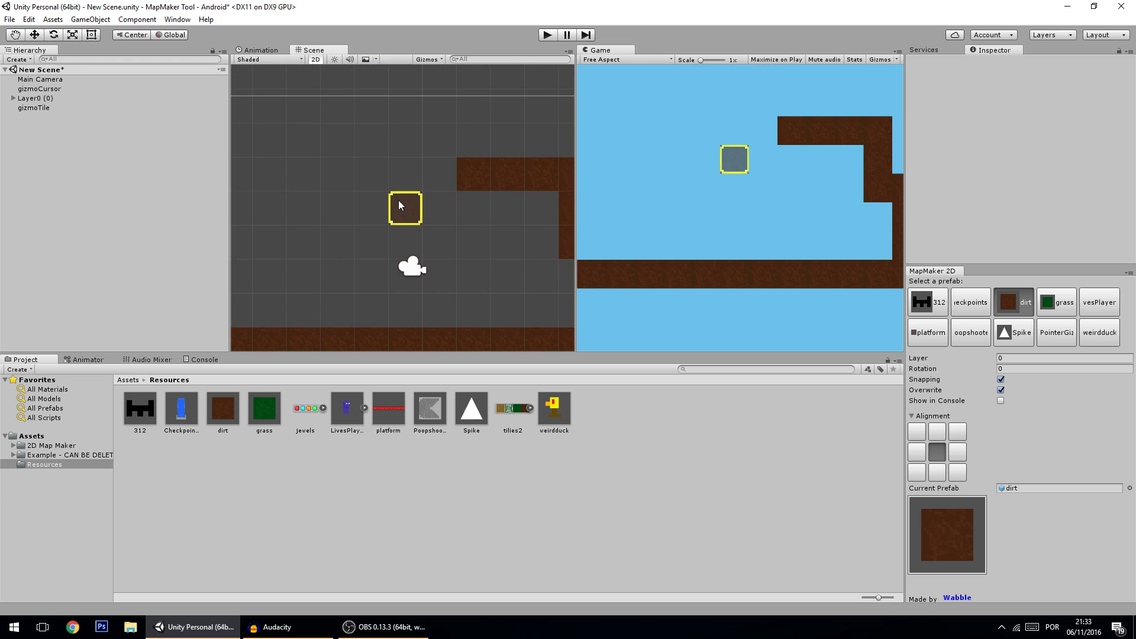
key("ctrl+z")
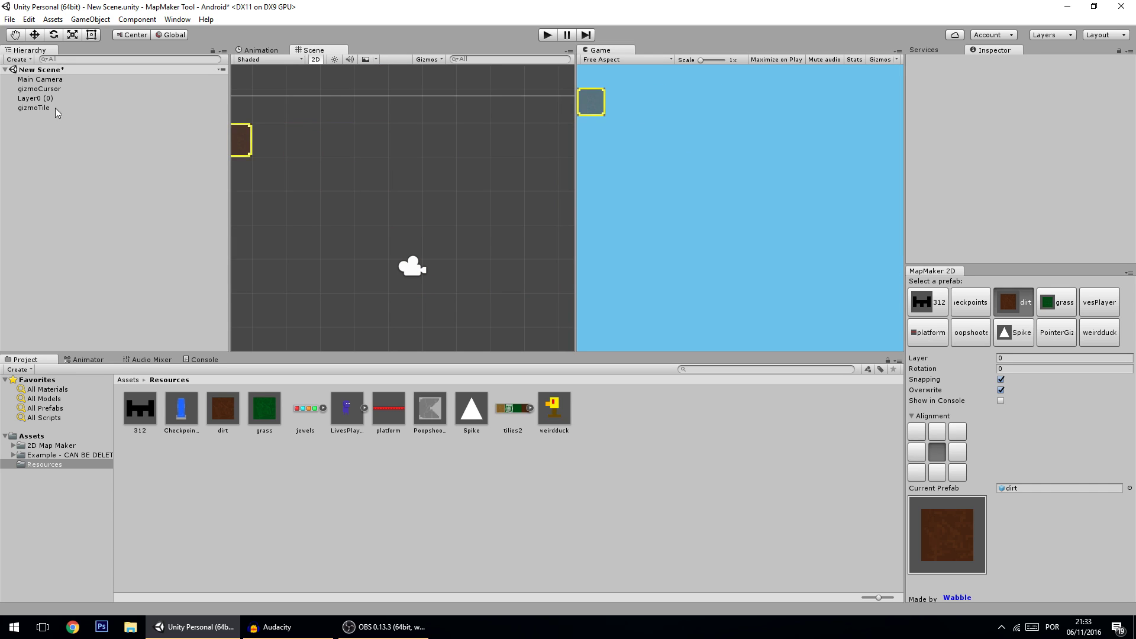
Place a single dirt tile, expand Layer0, and paint more dirt tiles around it.
left_click(410, 175)
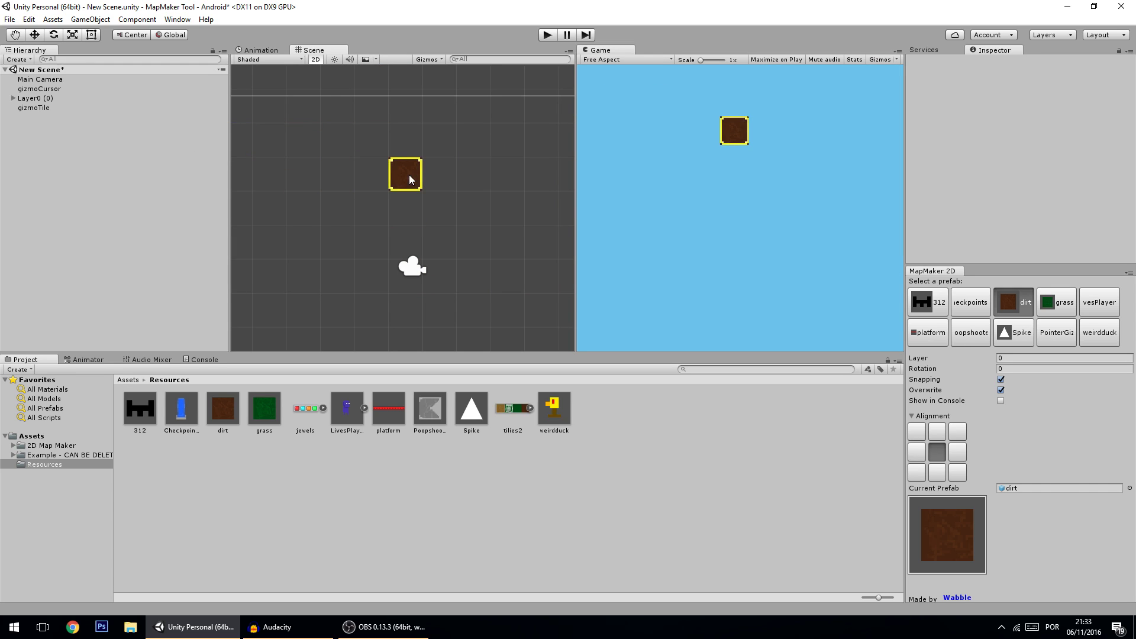
left_click(13, 98)
left_click(445, 179)
left_click(374, 176)
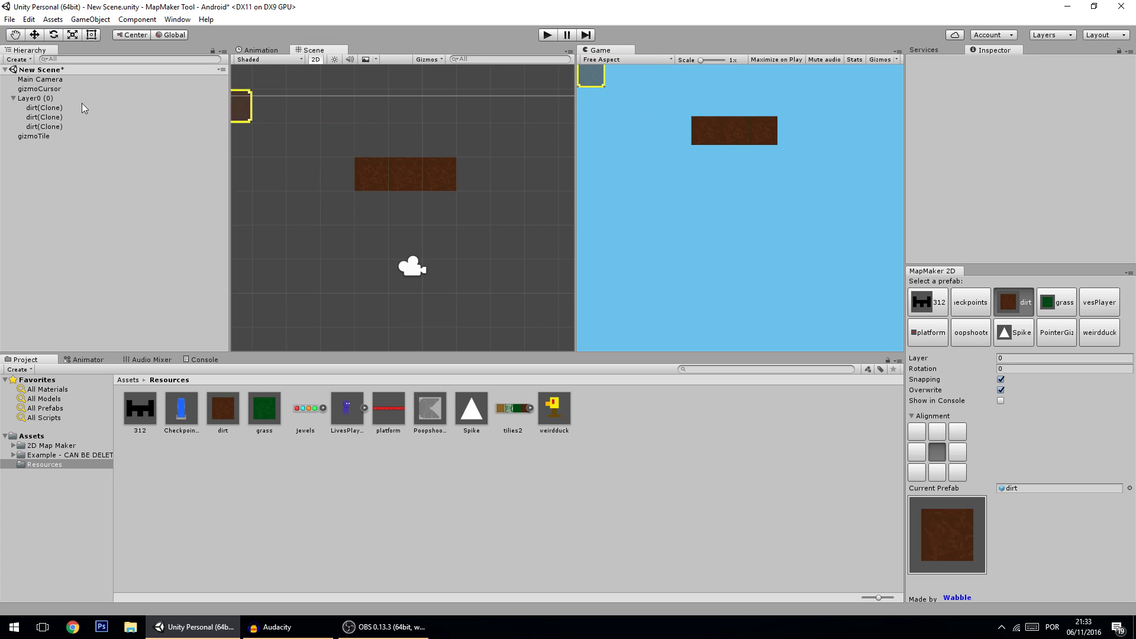
mouse_move(337, 201)
left_mouse_down()
mouse_move(475, 201)
mouse_move(484, 188)
left_mouse_up()
scroll(411, 267, "down", 5)
middle_click_drag(406, 261, 378, 200)
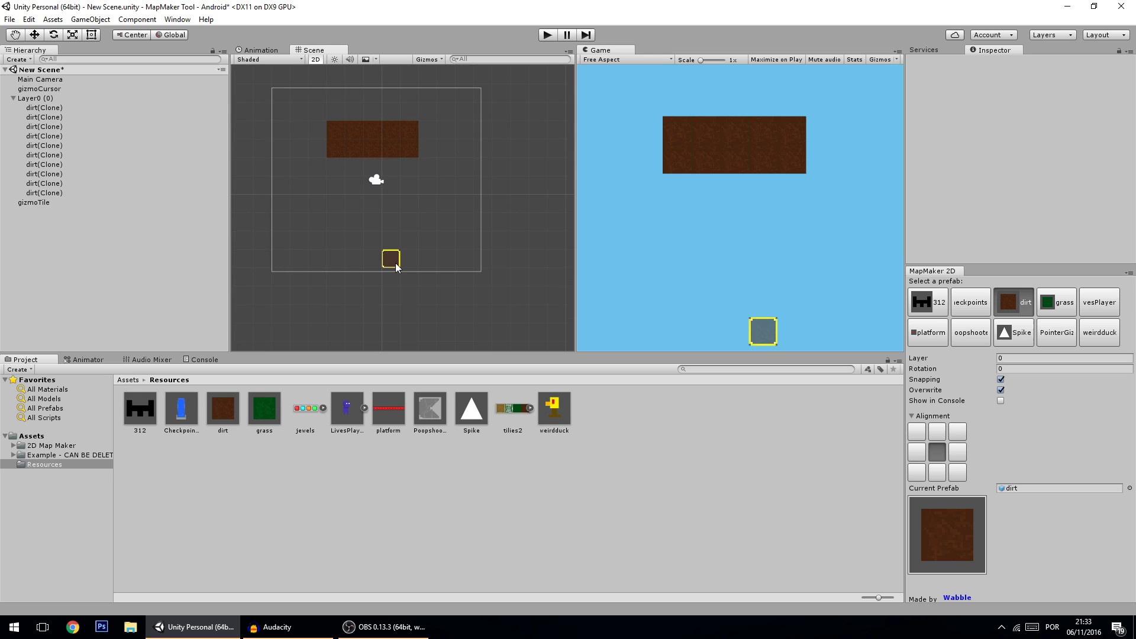
Box-fill a large rectangular block of dirt.
mouse_move(395, 263)
left_mouse_down()
mouse_move(485, 183)
mouse_move(490, 162)
mouse_move(482, 184)
left_mouse_up()
scroll(532, 228, "down", 2)
mouse_move(510, 230)
middle_mouse_down()
mouse_move(466, 231)
mouse_move(417, 262)
middle_mouse_up()
scroll(453, 201, "up", 5)
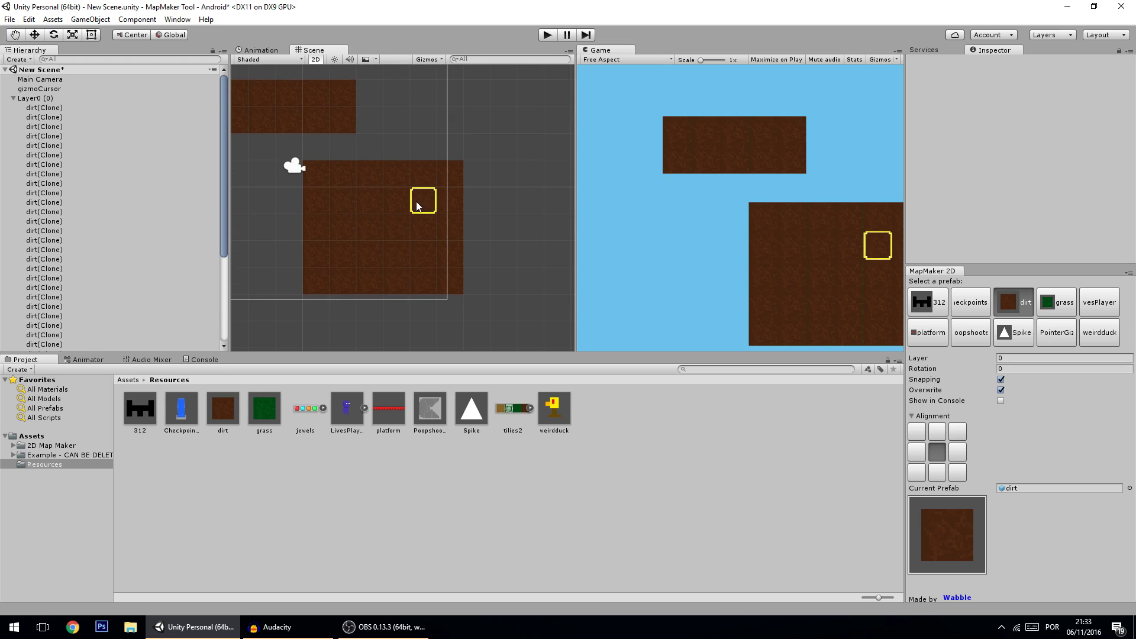
Box-erase the block's inside into a square frame and erase gaps in its top row.
left_click_drag(417, 206, 336, 264)
middle_click_drag(392, 207, 457, 282)
mouse_move(412, 207)
left_mouse_down()
mouse_move(355, 200)
mouse_move(355, 174)
mouse_move(421, 147)
mouse_move(412, 160)
left_mouse_up()
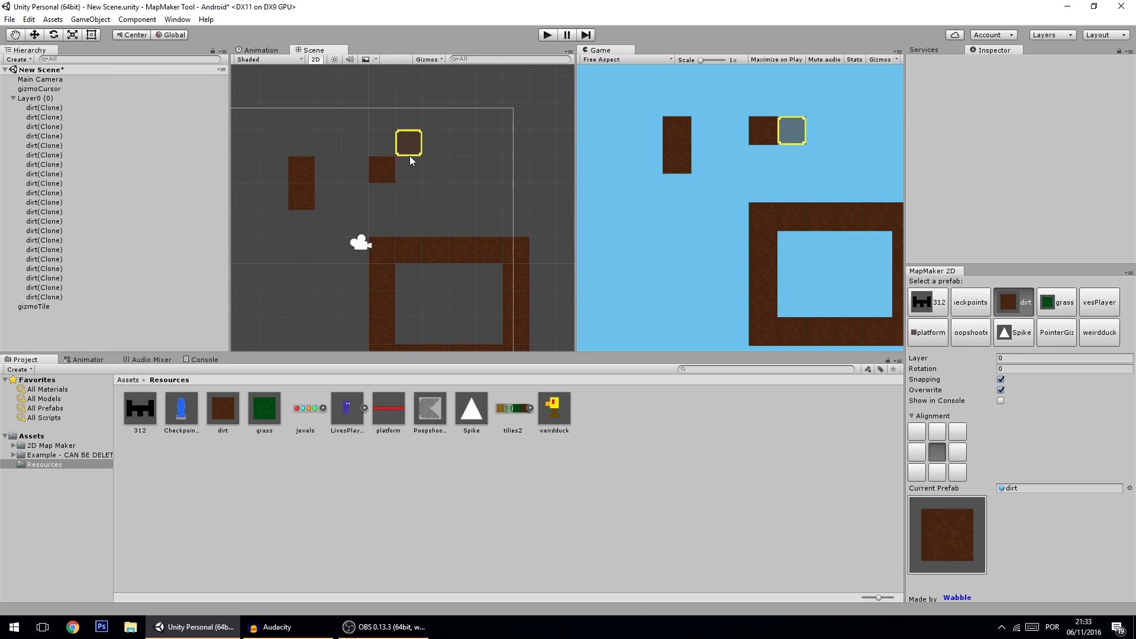
left_click(435, 249)
left_click(490, 250)
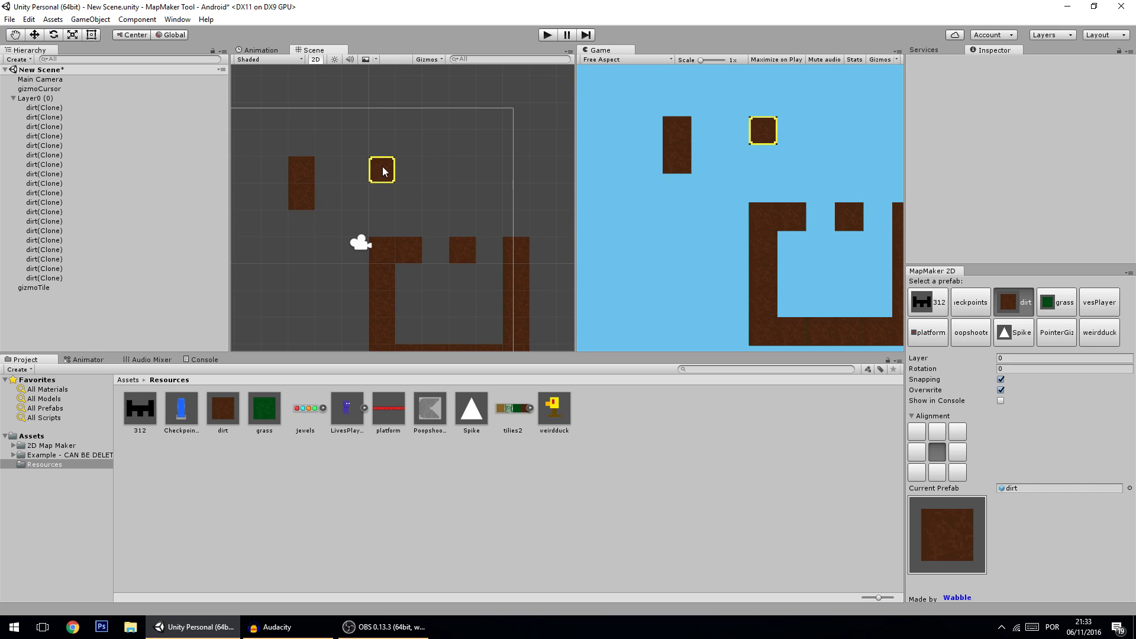
scroll(428, 225, "down", 1)
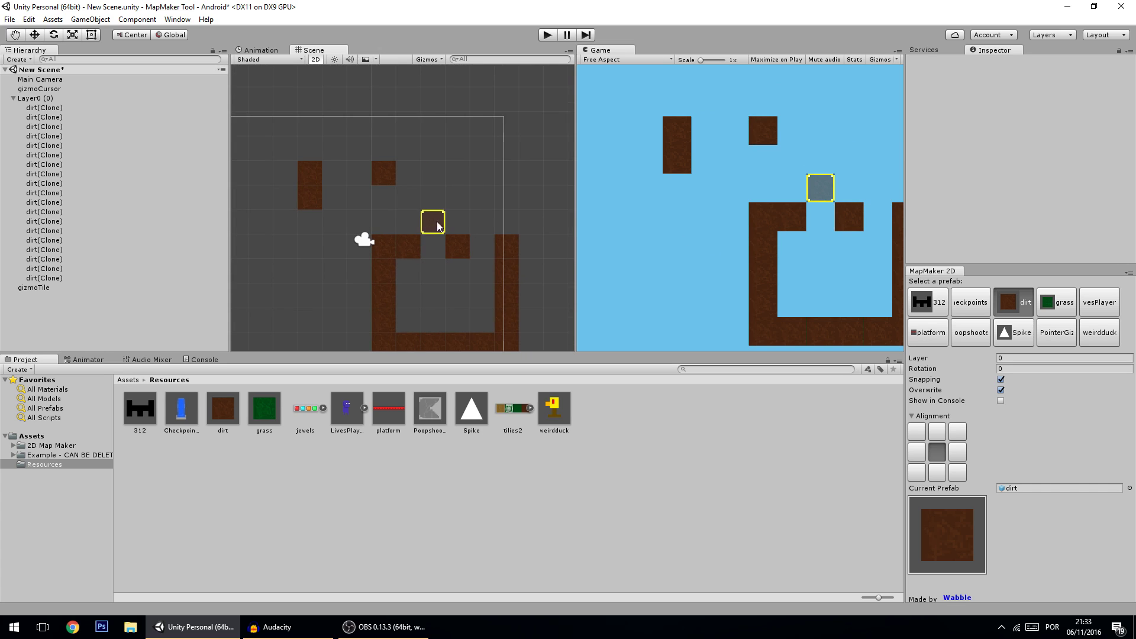
left_click(994, 368)
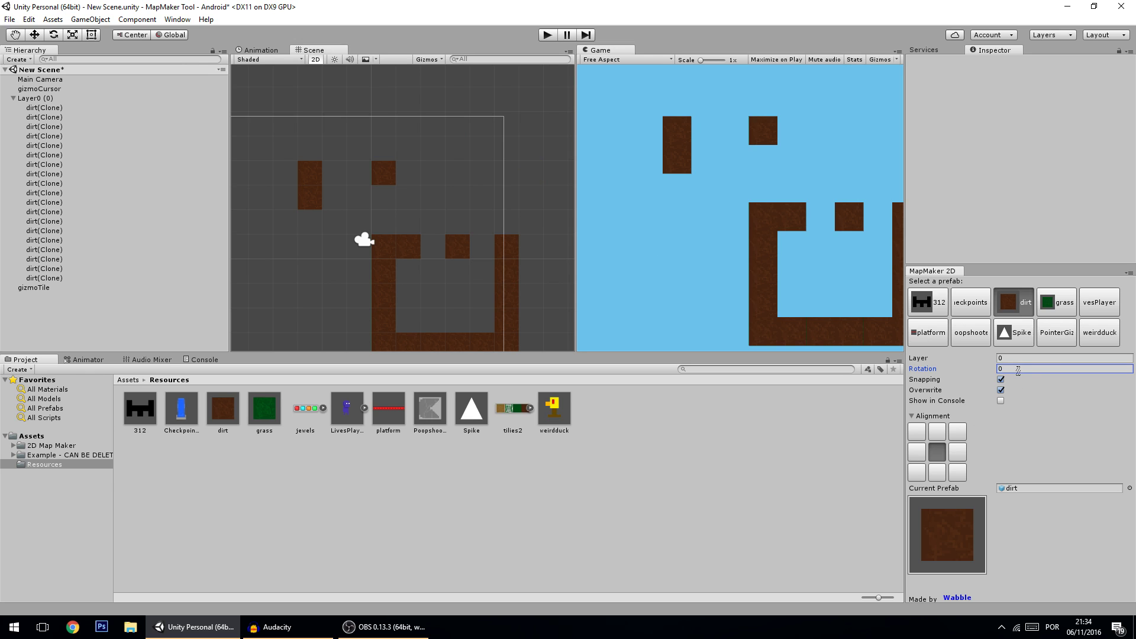
Dismiss the map editor menu and choose Spike as the tile to paint.
left_click(184, 21)
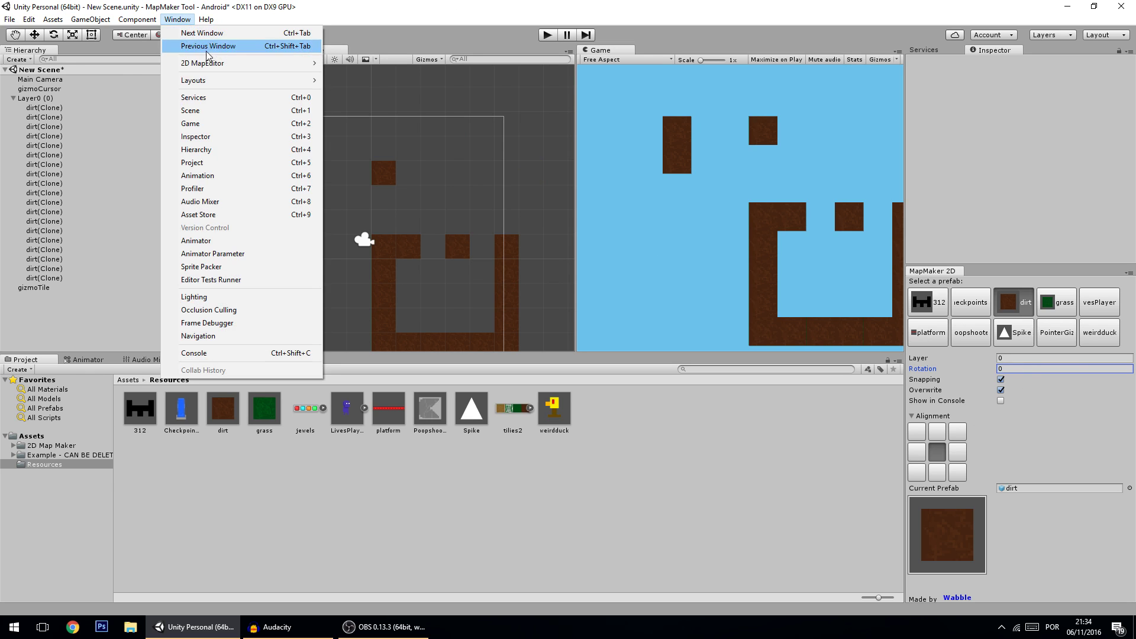
mouse_move(249, 63)
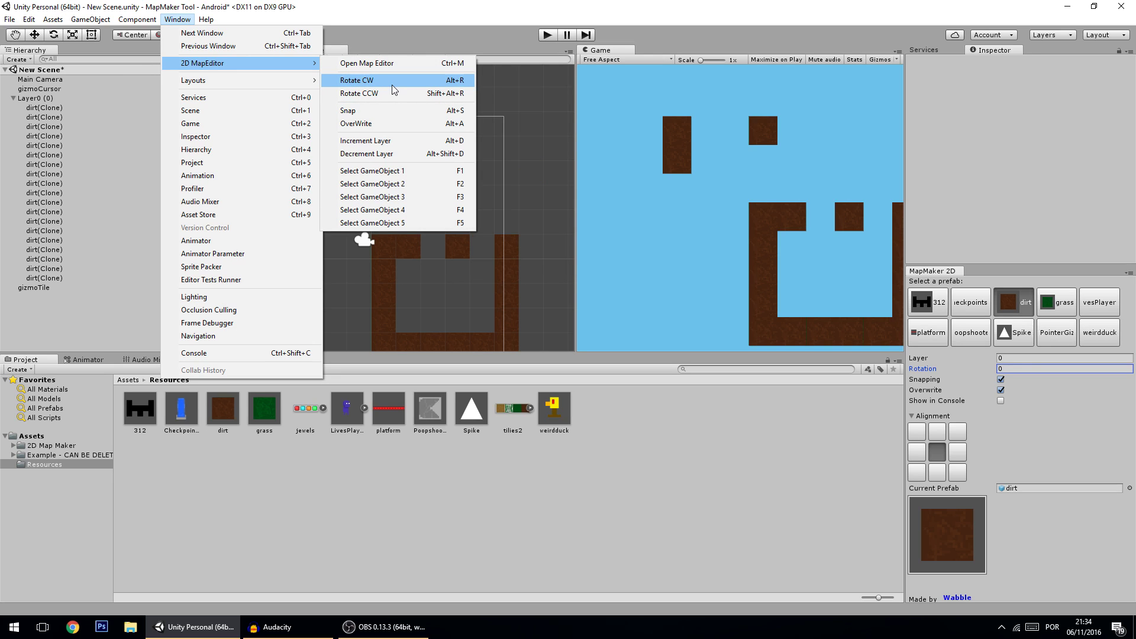
key("Escape")
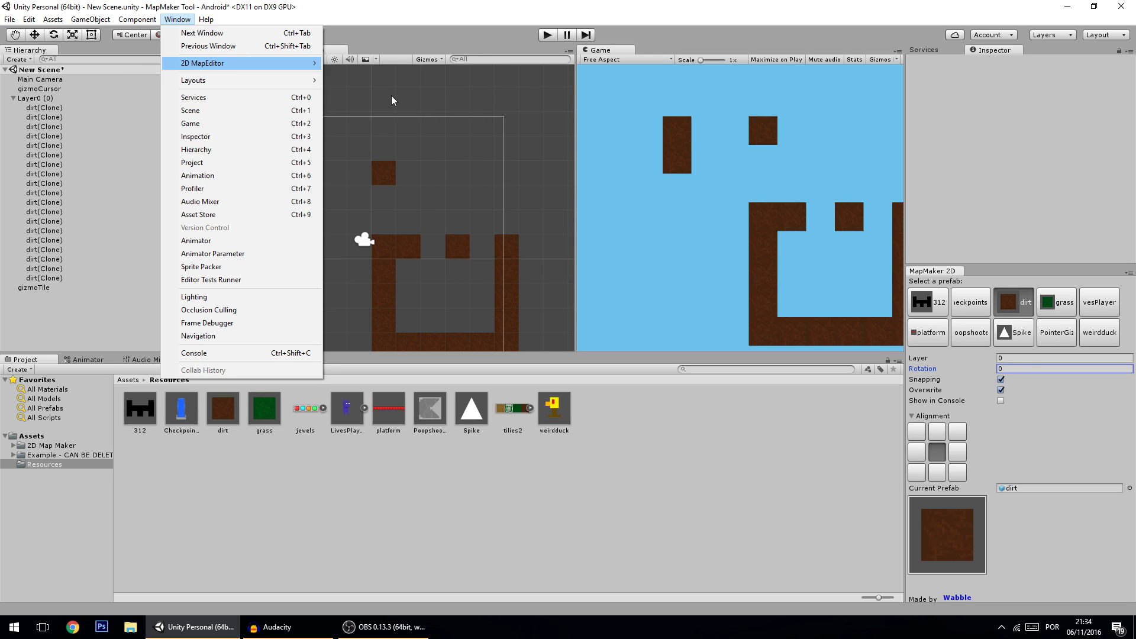
key("Escape")
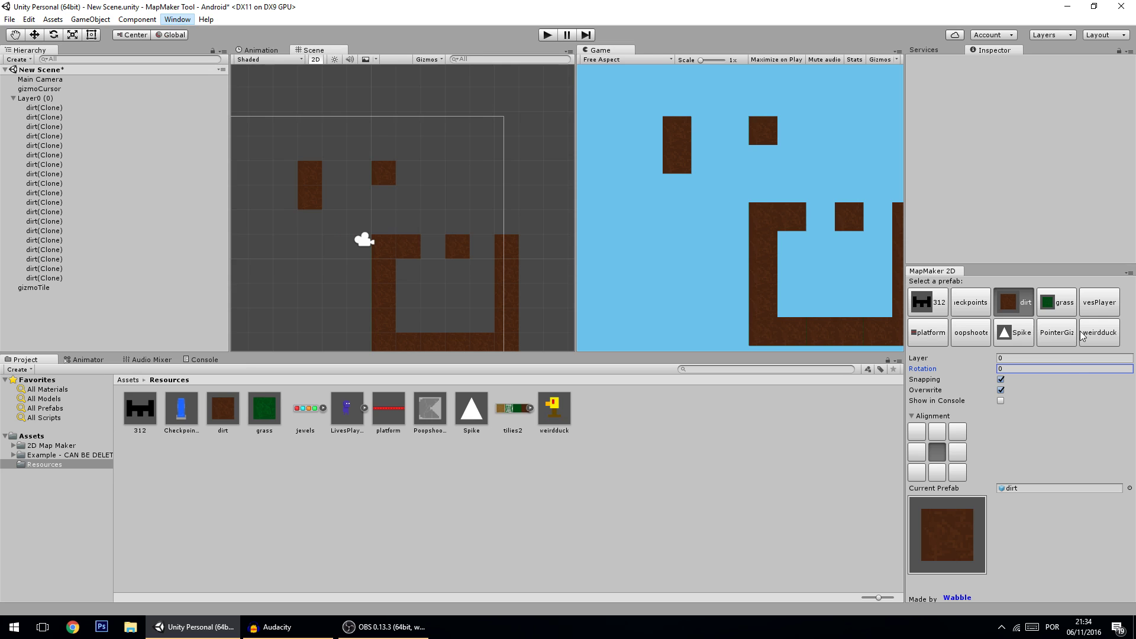
left_click(1003, 335)
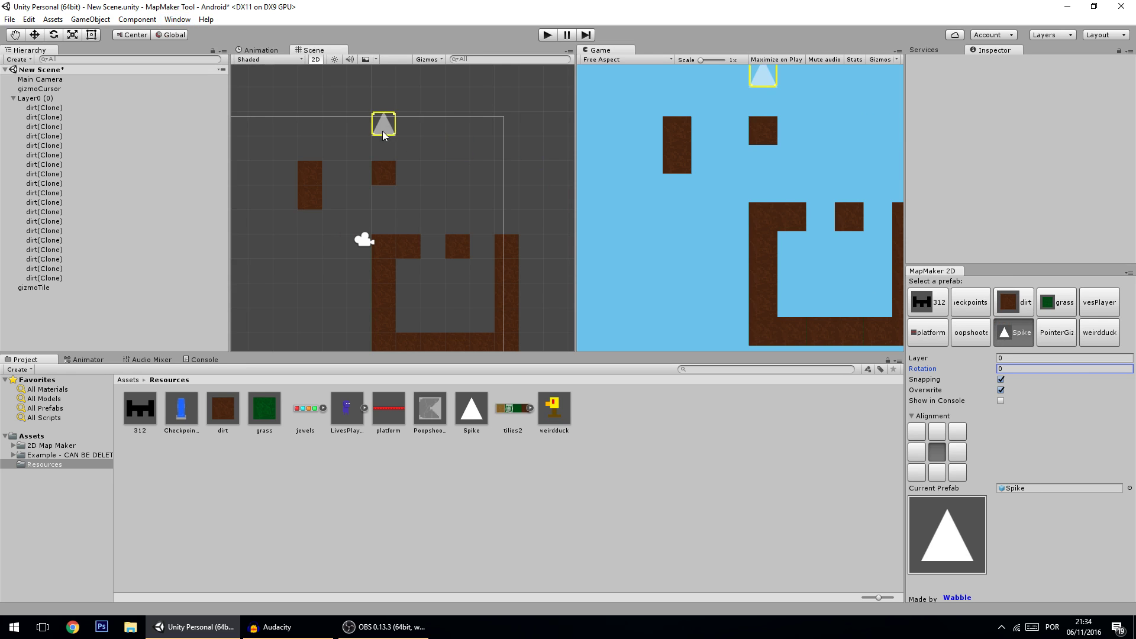
Place four spikes above the level, rotating each a quarter turn with R.
scroll(404, 148, "up", 3)
left_click(438, 127)
mouse_move(439, 155)
middle_mouse_down()
mouse_move(355, 210)
mouse_move(409, 186)
middle_mouse_up()
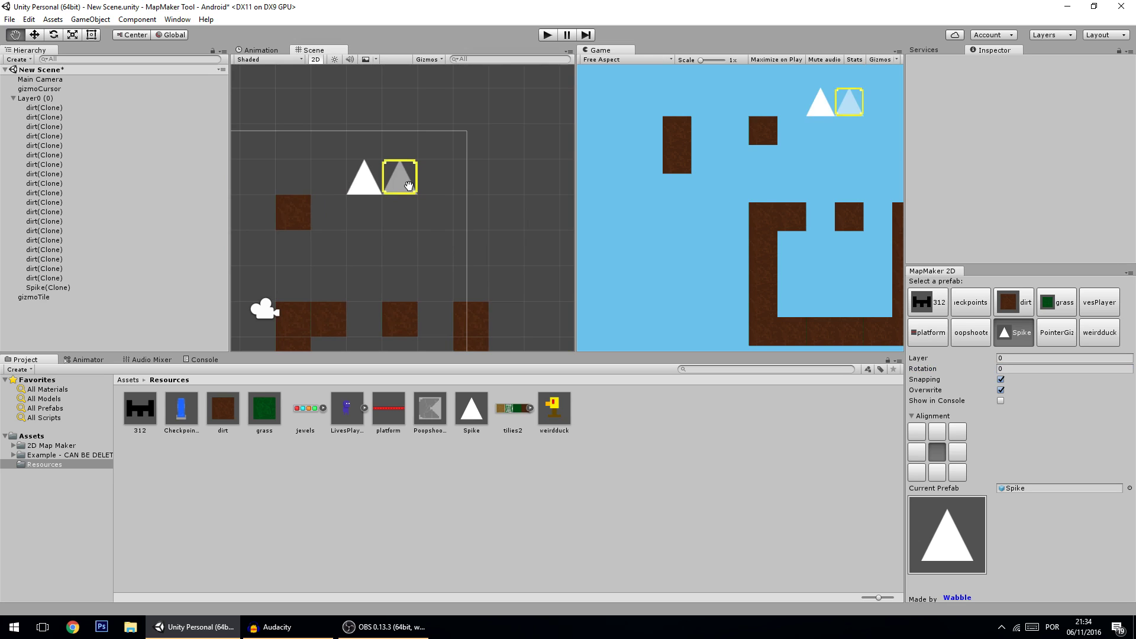
key("r")
key("r")
key("r")
key("r")
key("r")
key("r")
key("r")
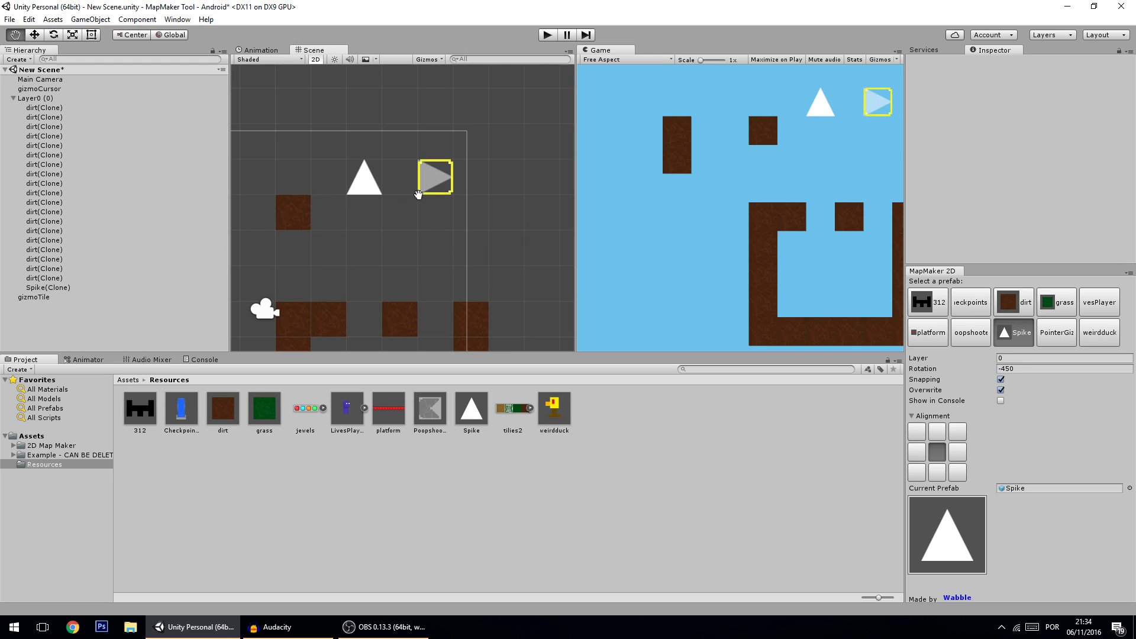
left_click(418, 195)
key("r")
left_click(396, 185)
key("r")
left_click(390, 148)
Pan across the level and select platform as the prefab.
scroll(379, 207, "down", 4)
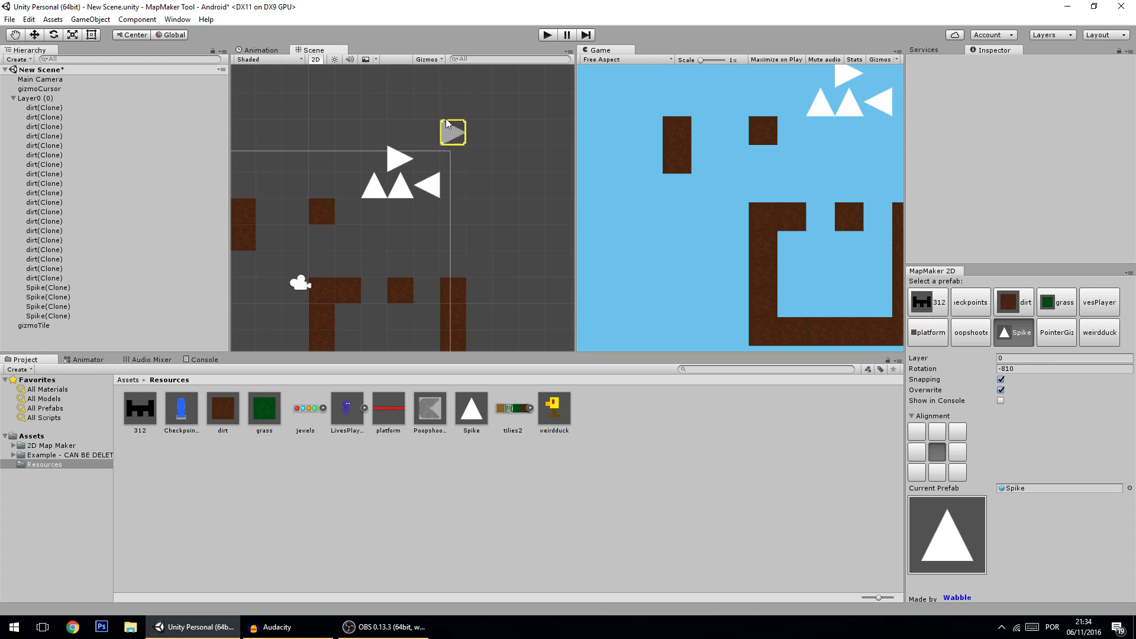
middle_click_drag(481, 185, 428, 210)
scroll(393, 213, "up", 2)
middle_click_drag(324, 176, 400, 193)
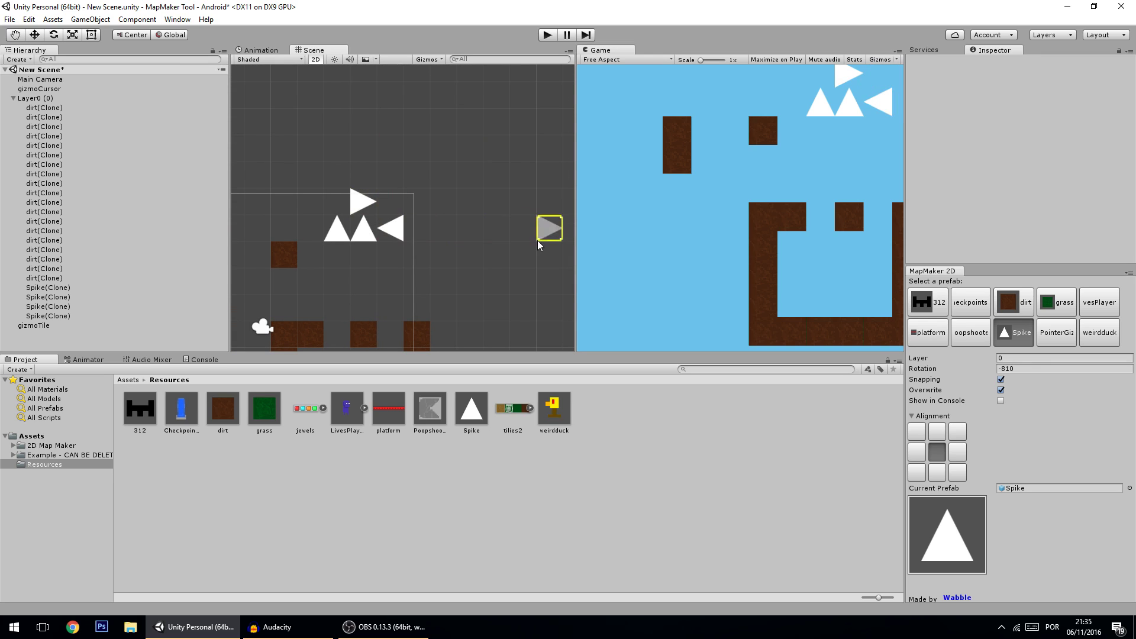
left_click(928, 339)
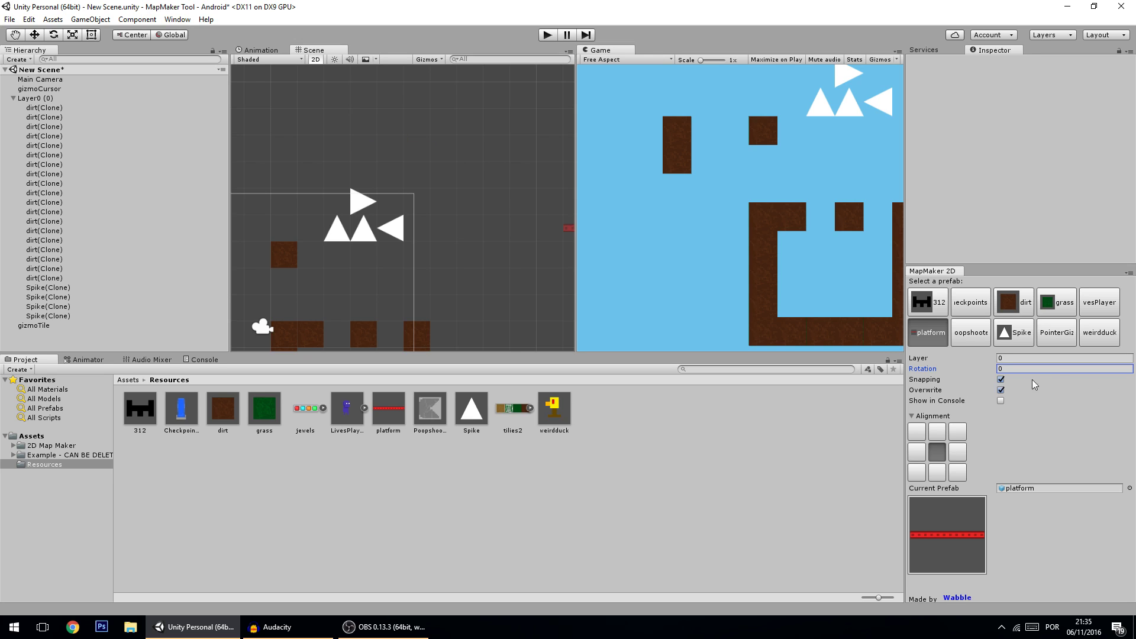
Turn off grid snapping via Window > 2D MapEditor > Snap.
left_click(1001, 383)
left_click(179, 19)
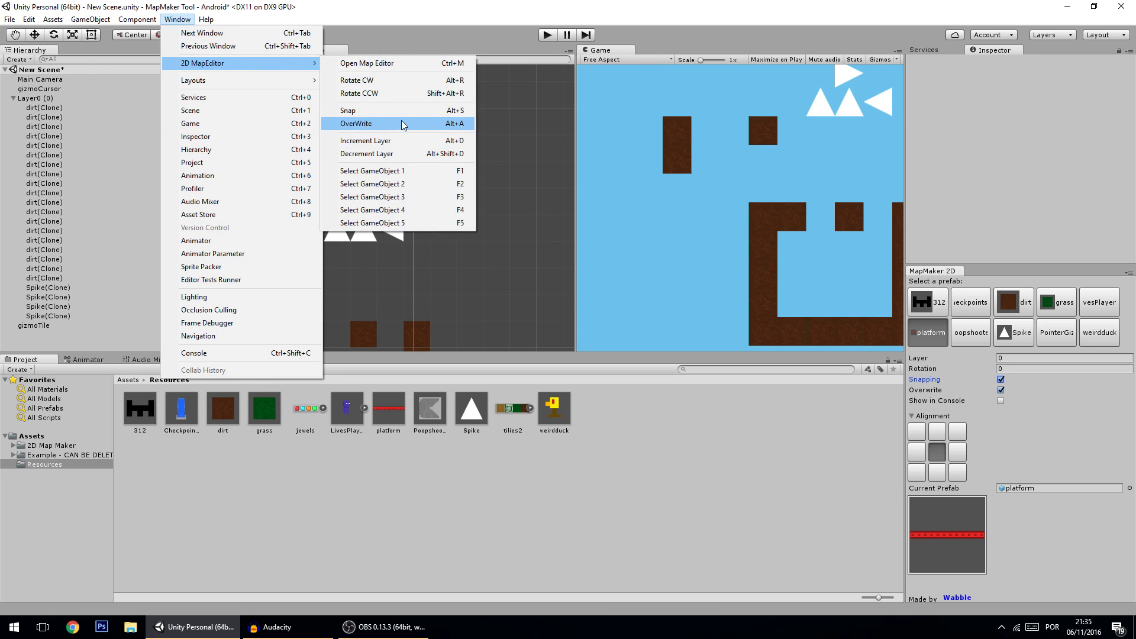
left_click(407, 112)
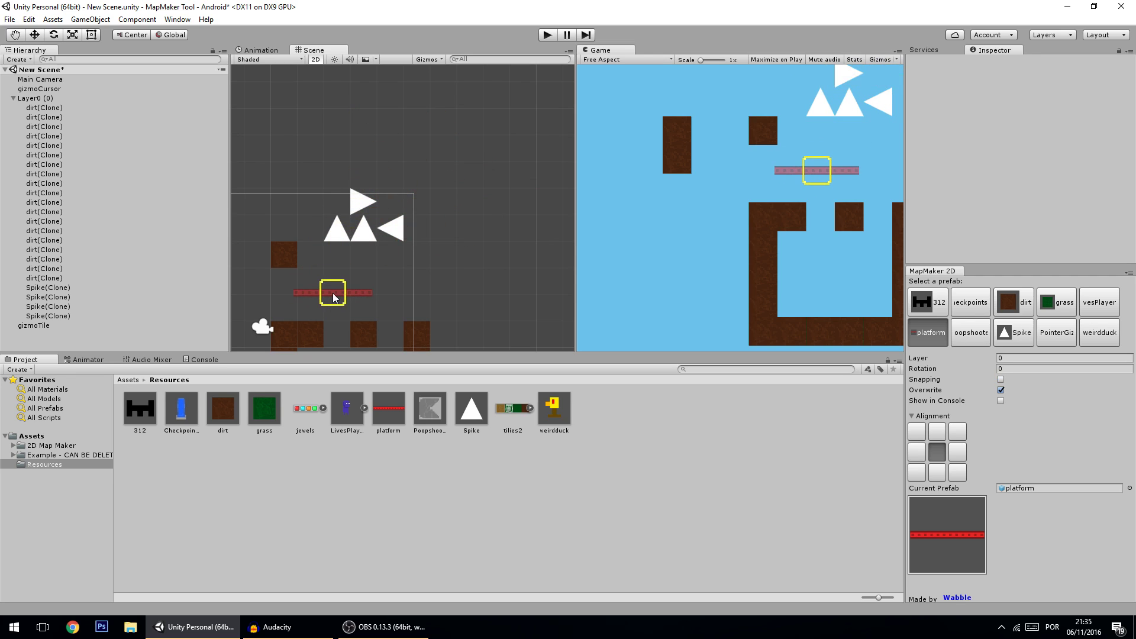
Scatter six red platforms freely across the sky above the level.
left_click(335, 297)
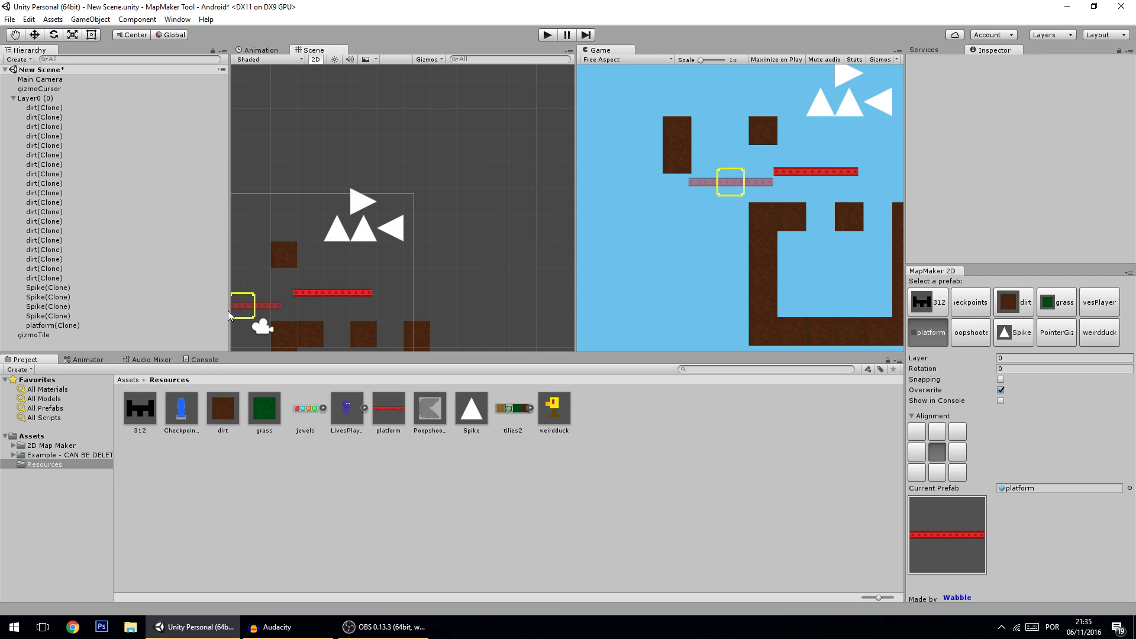
left_click(350, 121)
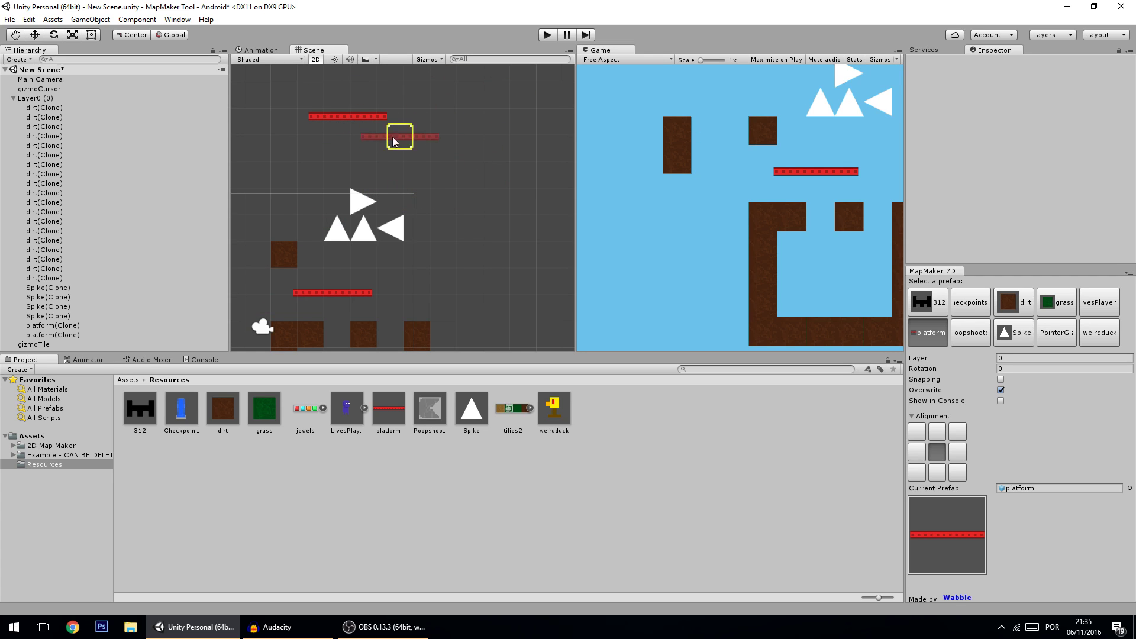
left_click(381, 142)
left_click(478, 238)
left_click(511, 181)
left_click(500, 136)
scroll(496, 144, "down", 2)
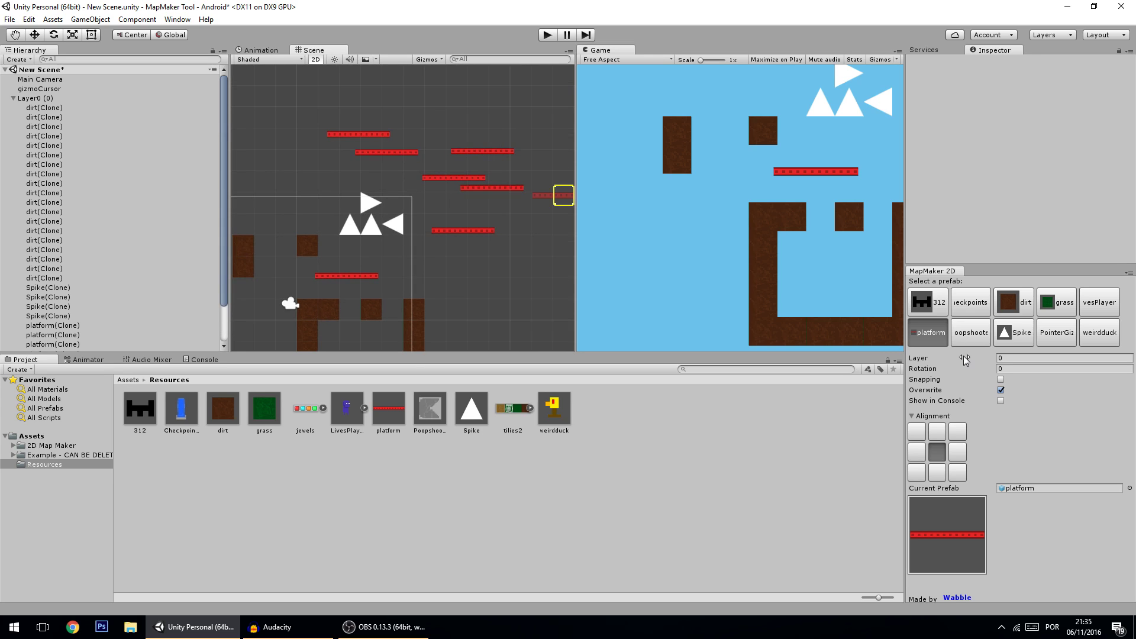
Re-enable Snapping and reselect platform as the prefab.
left_click(1000, 379)
middle_click_drag(439, 205, 376, 138)
scroll(407, 208, "down", 1)
left_click(1006, 306)
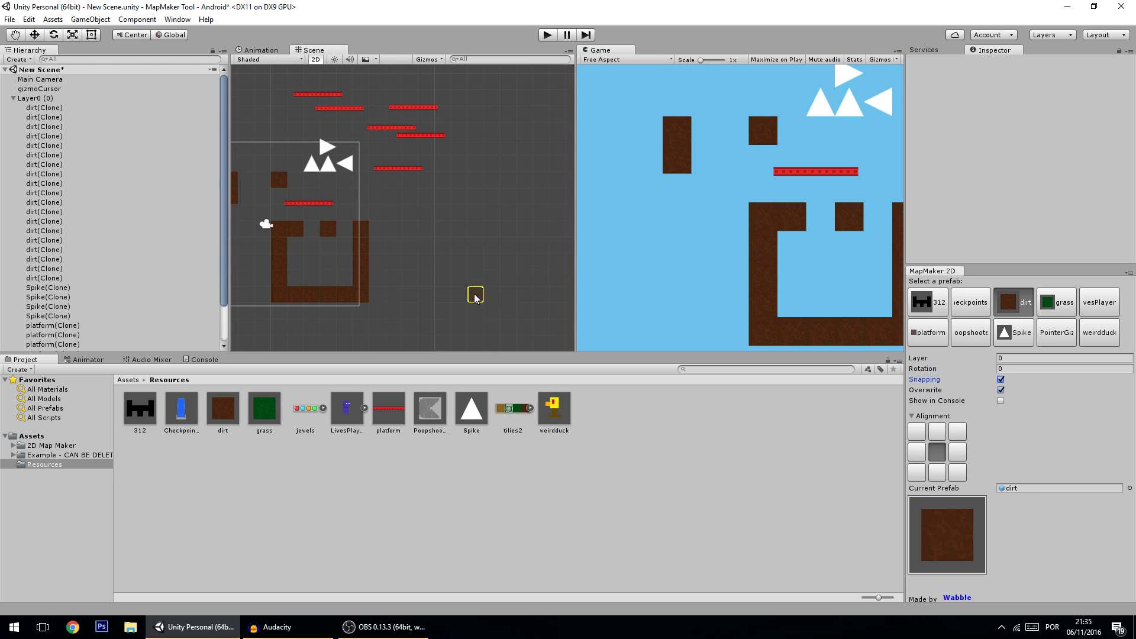
scroll(443, 267, "up", 2)
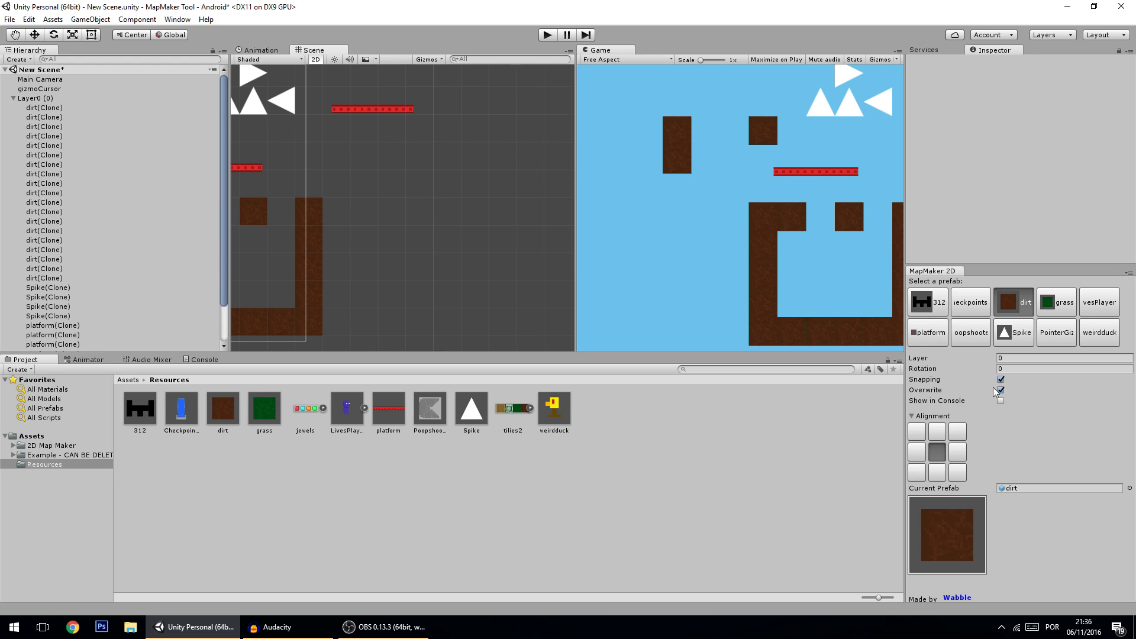
left_click(916, 333)
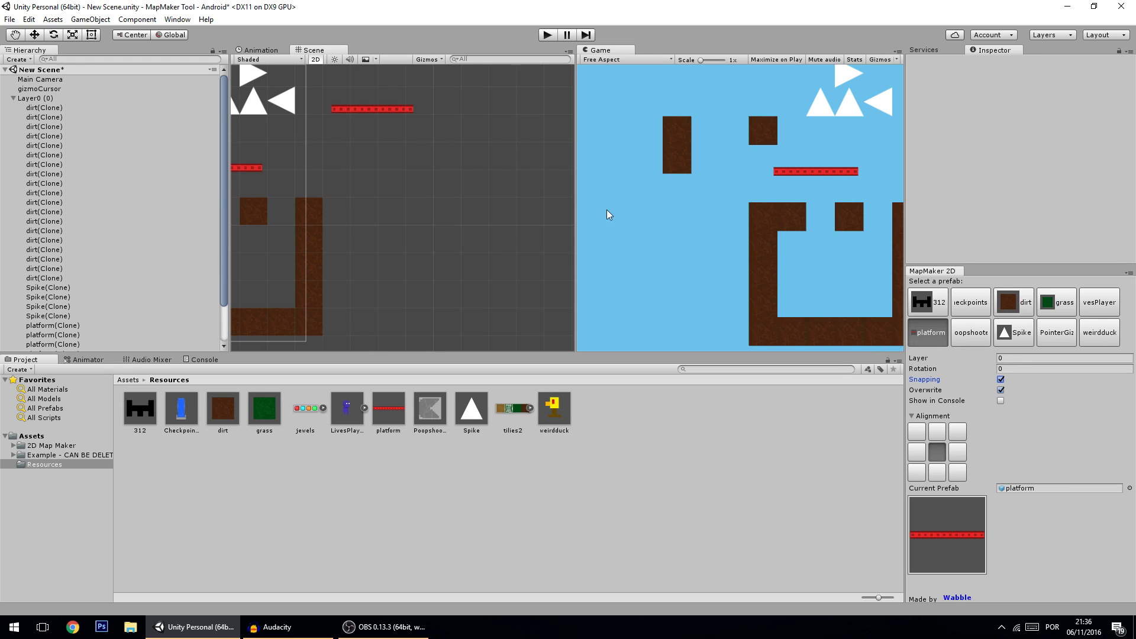
scroll(406, 222, "up", 2)
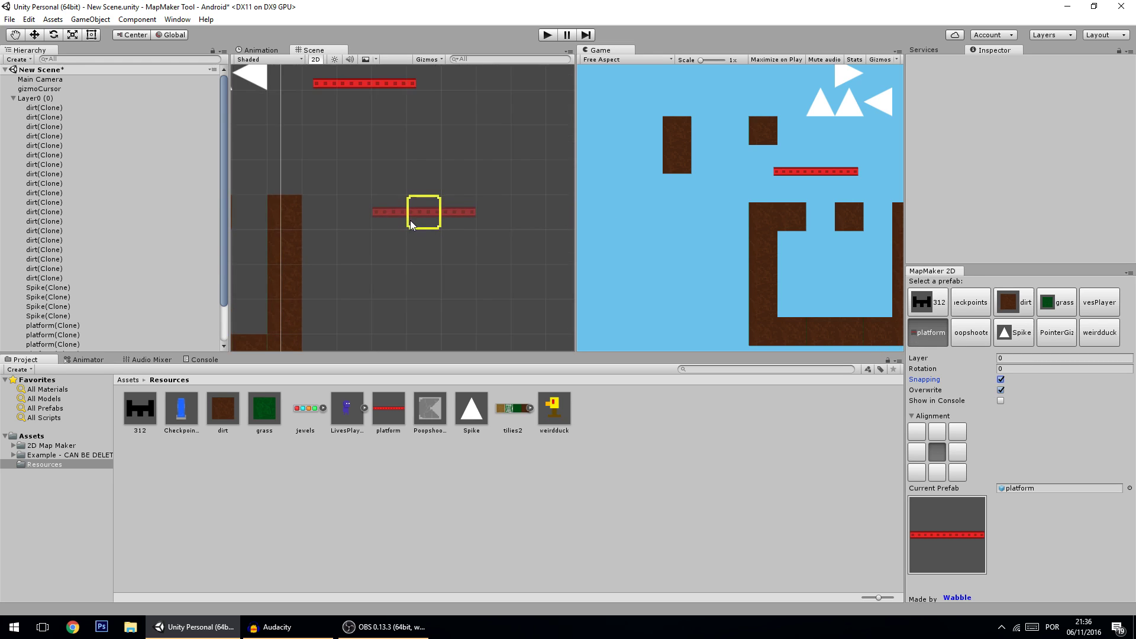
scroll(422, 210, "down", 2)
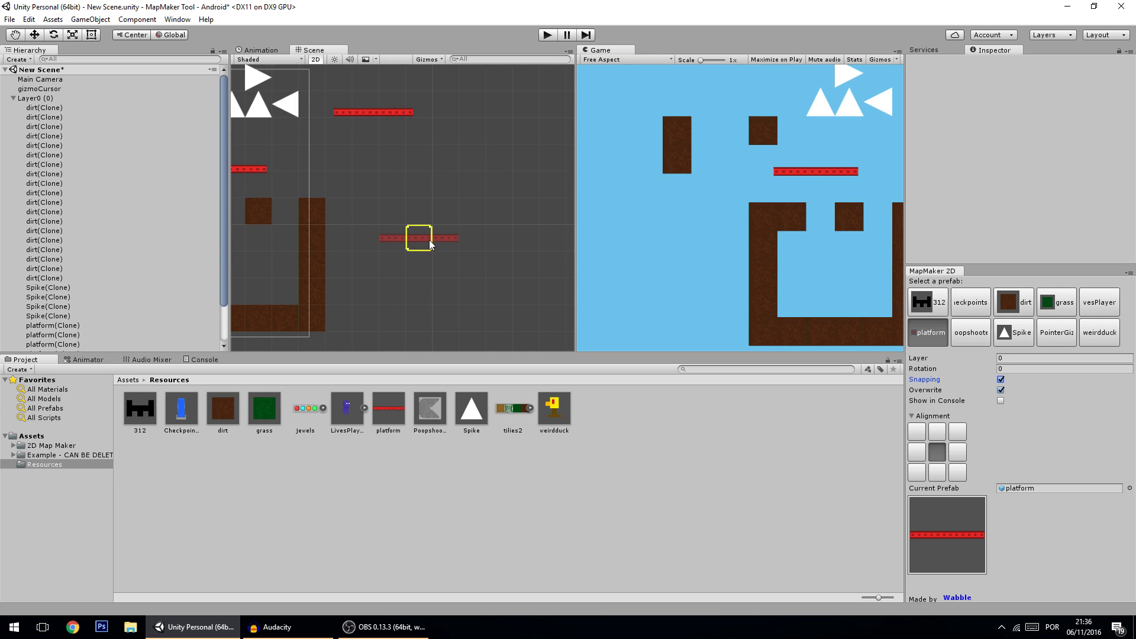
scroll(417, 237, "up", 2)
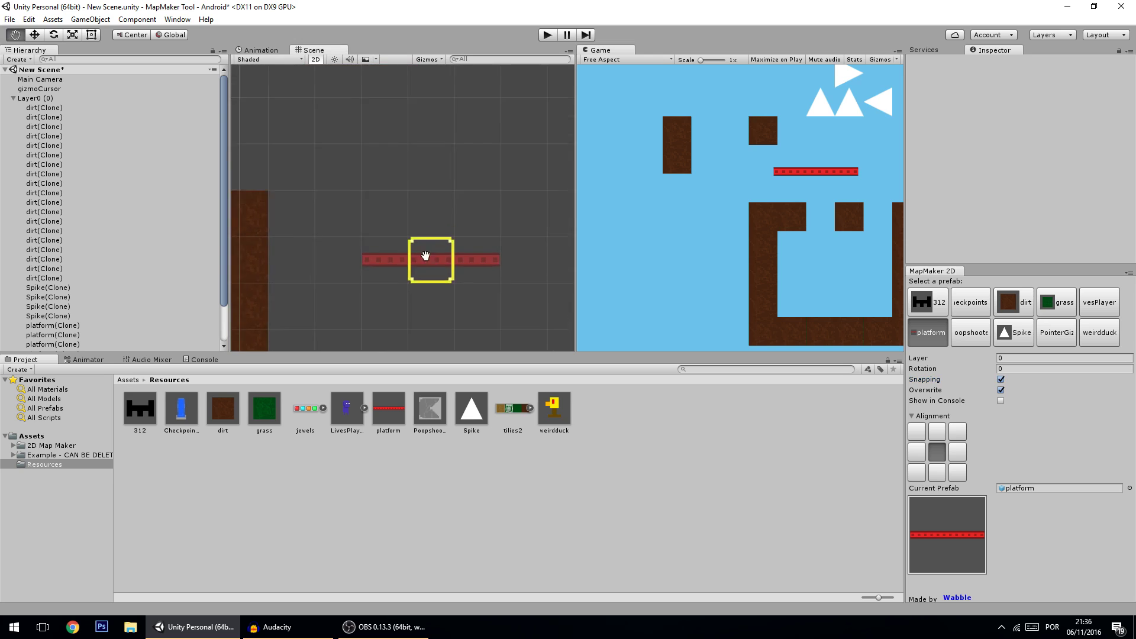
scroll(395, 224, "down", 1)
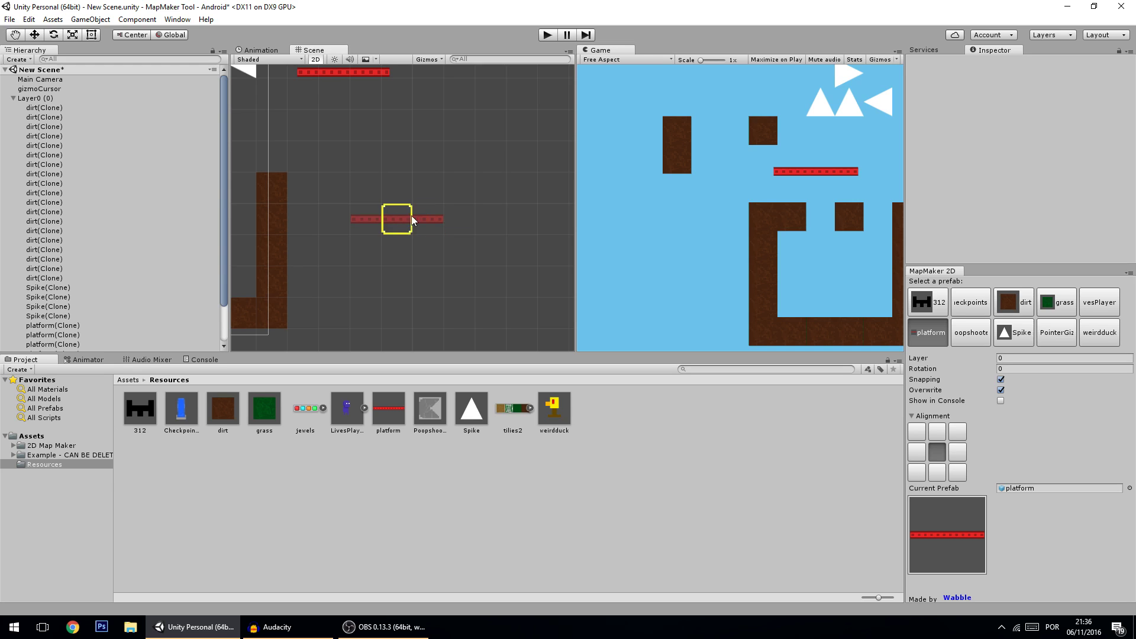
Place a platform, switch to grass, and replace the platform's middle with a grass tile.
left_click(401, 219)
left_click(1057, 306)
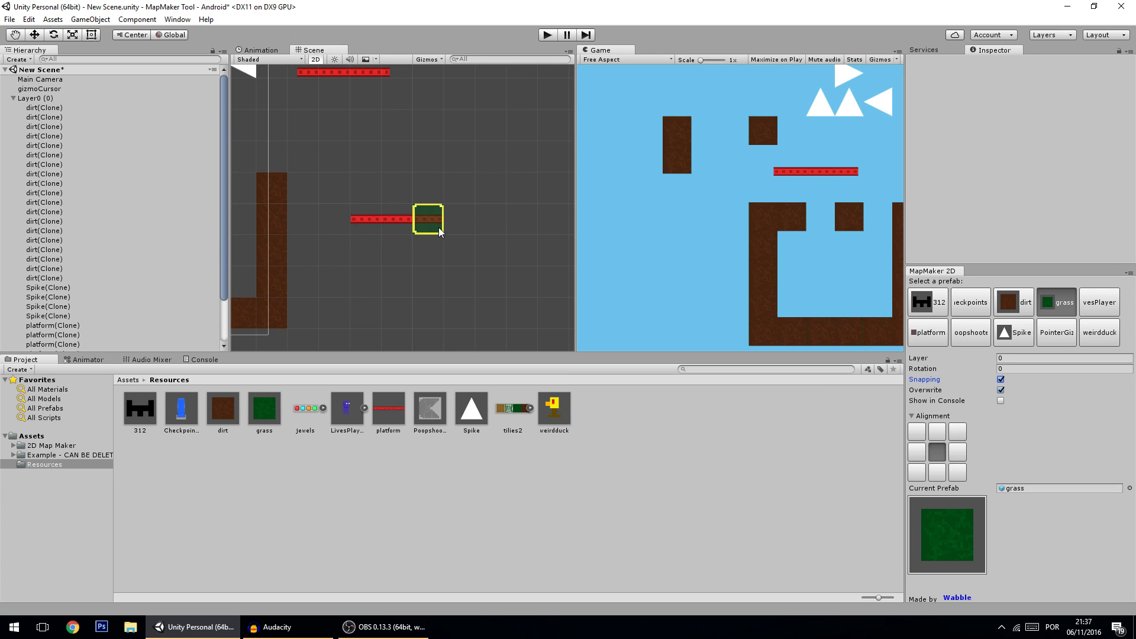
left_click(438, 230)
left_click(374, 227)
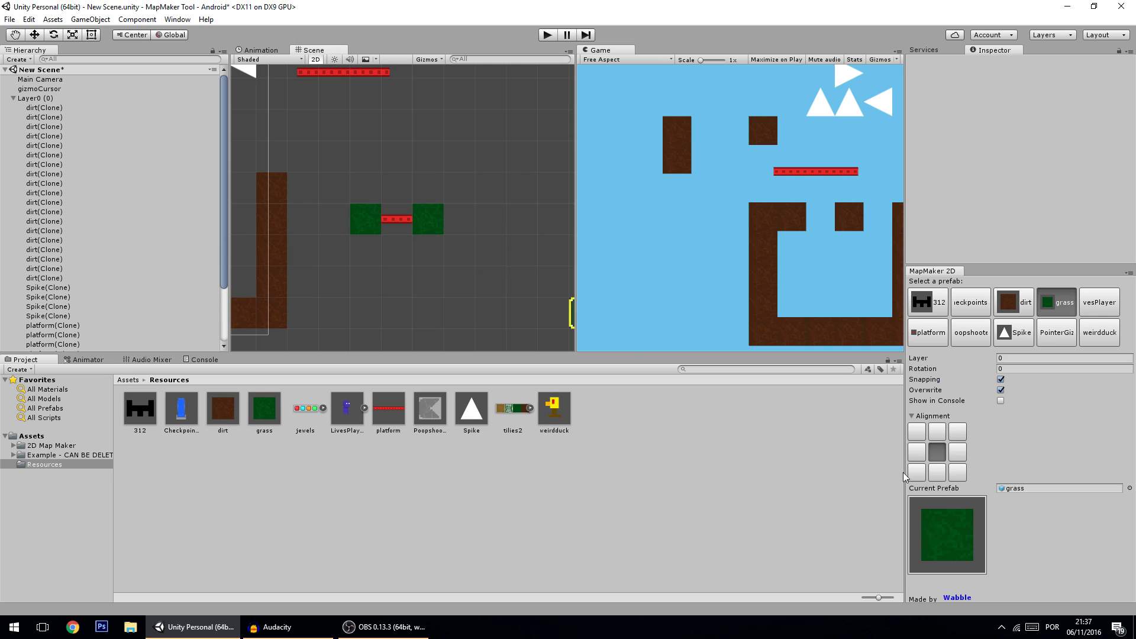
key("ctrl+z")
key("ctrl+z")
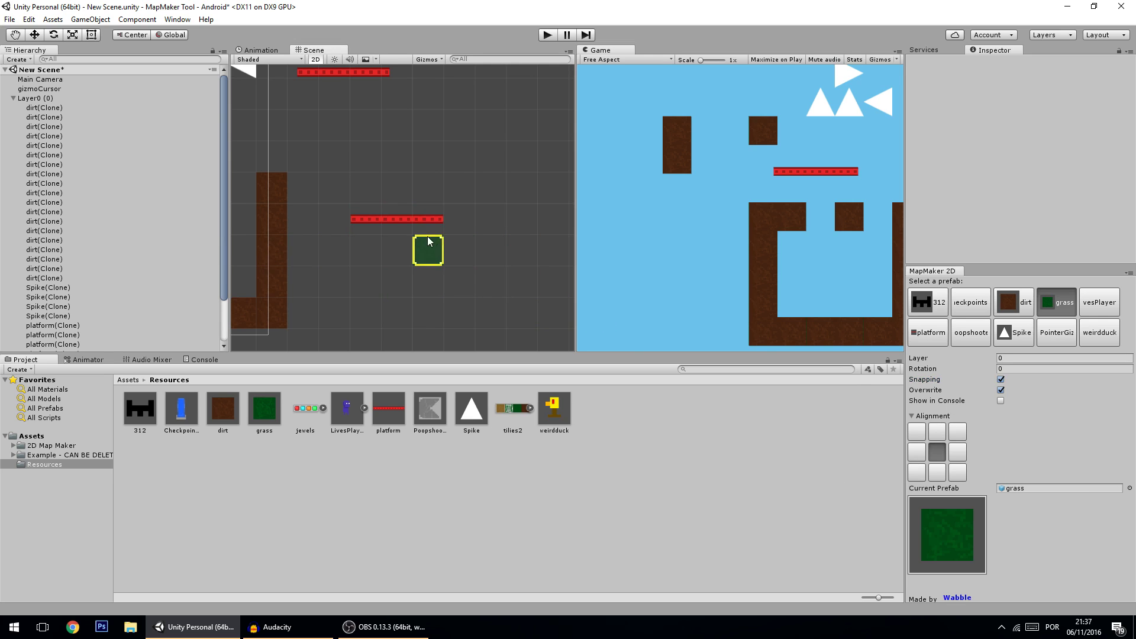
middle_click_drag(368, 191, 384, 194)
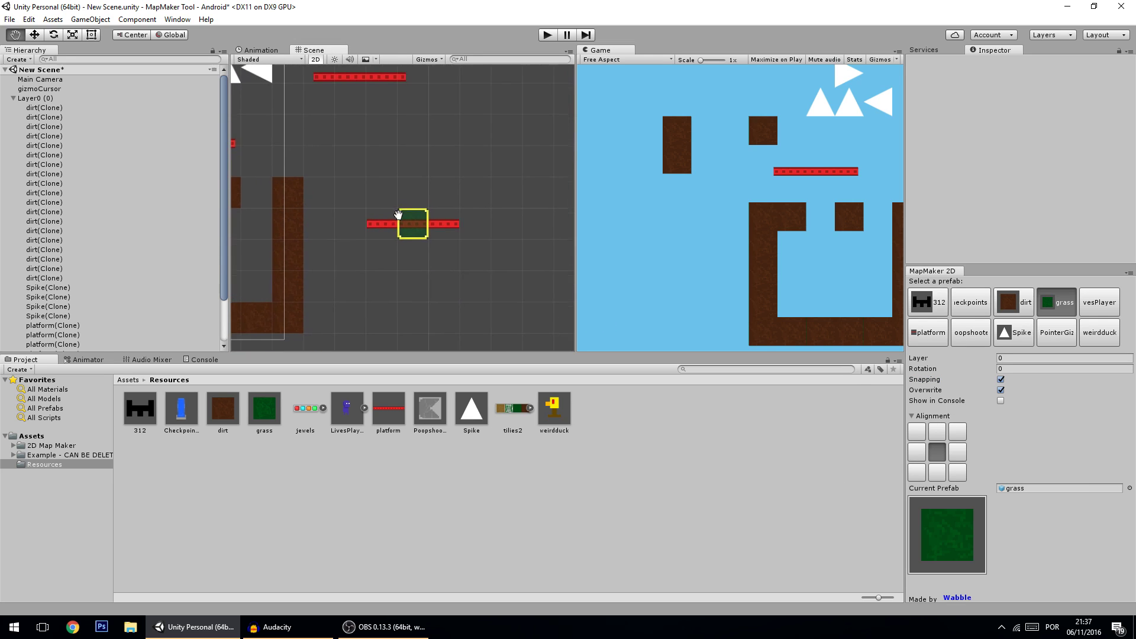
left_click(417, 228)
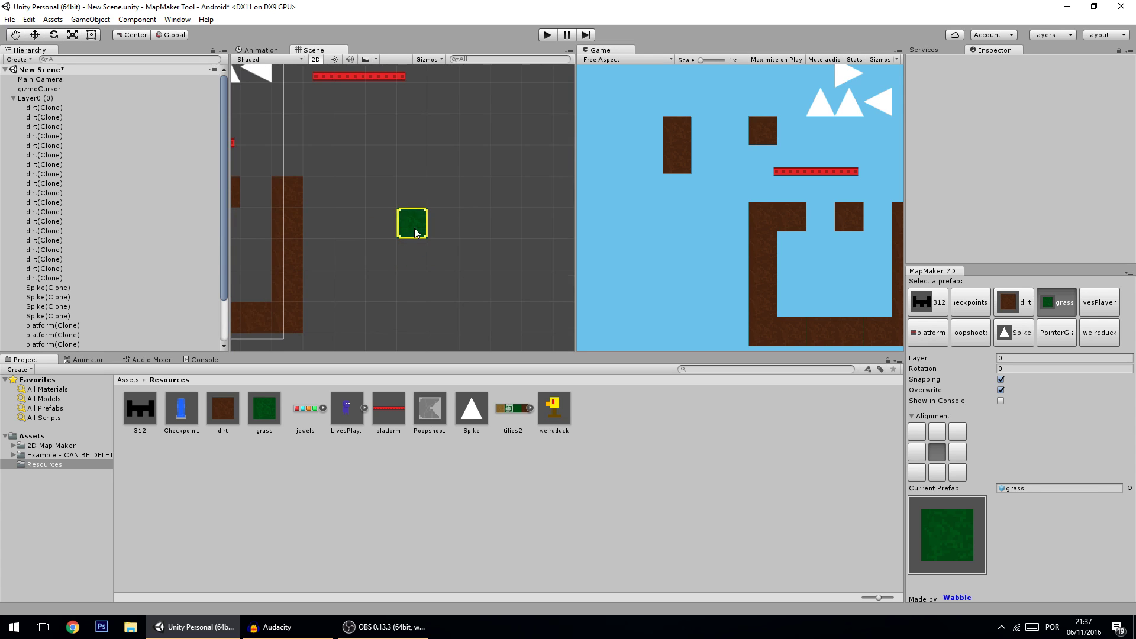
Paint grass over the U's top-right corner and right column, then turn Overwrite off.
scroll(436, 294, "down", 3)
scroll(374, 277, "up", 1)
middle_click_drag(374, 276, 477, 266)
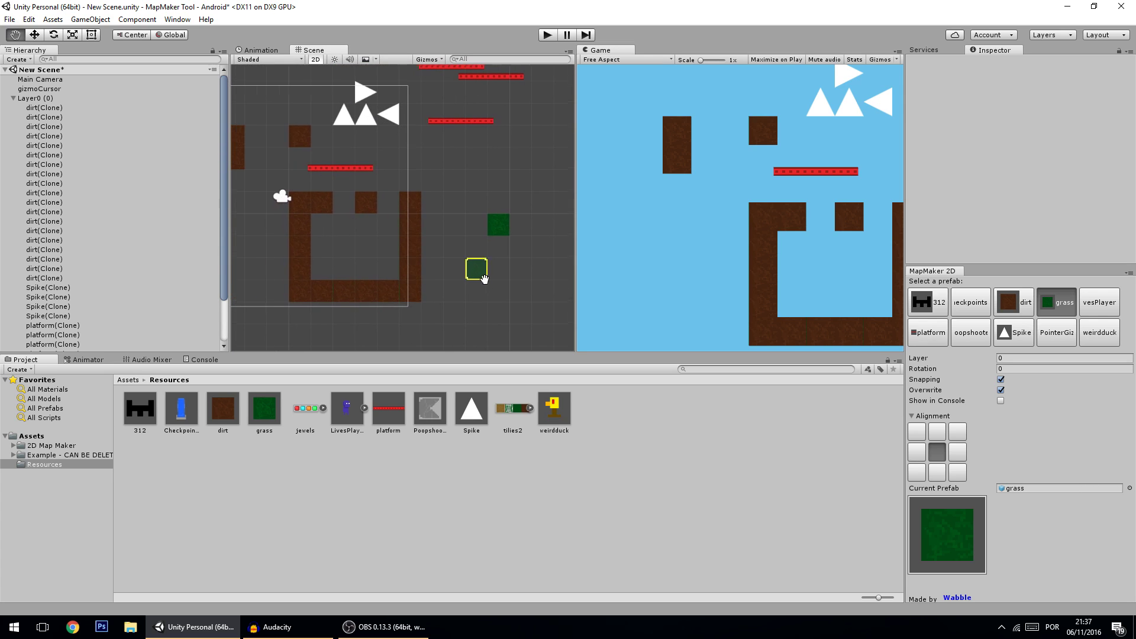
left_click(372, 206)
left_click_drag(398, 207, 410, 293)
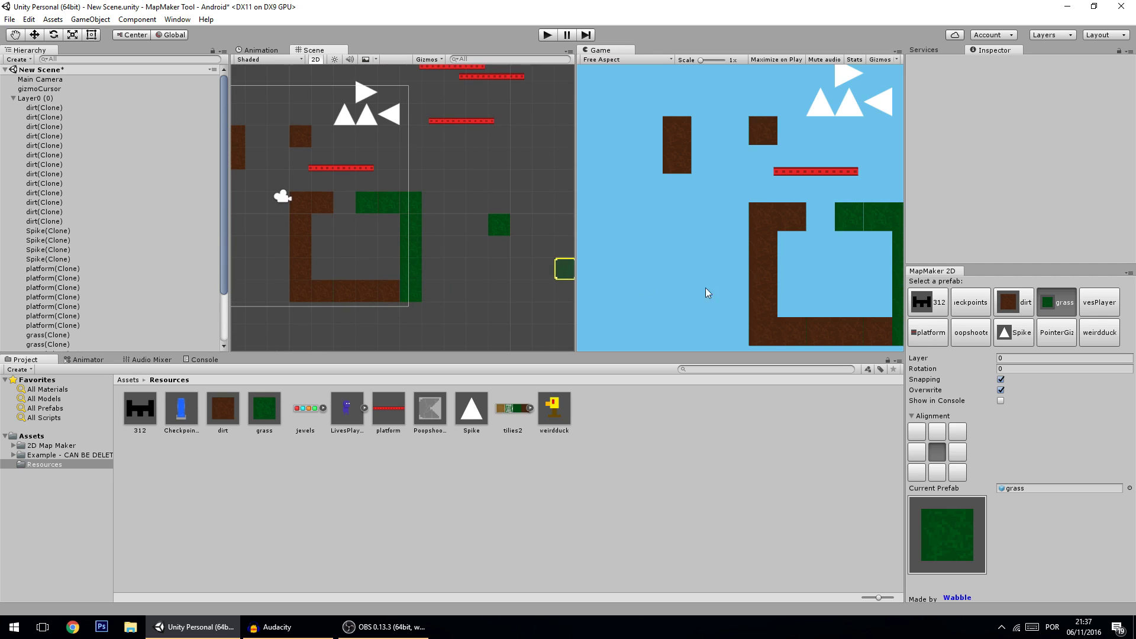
left_click(1002, 392)
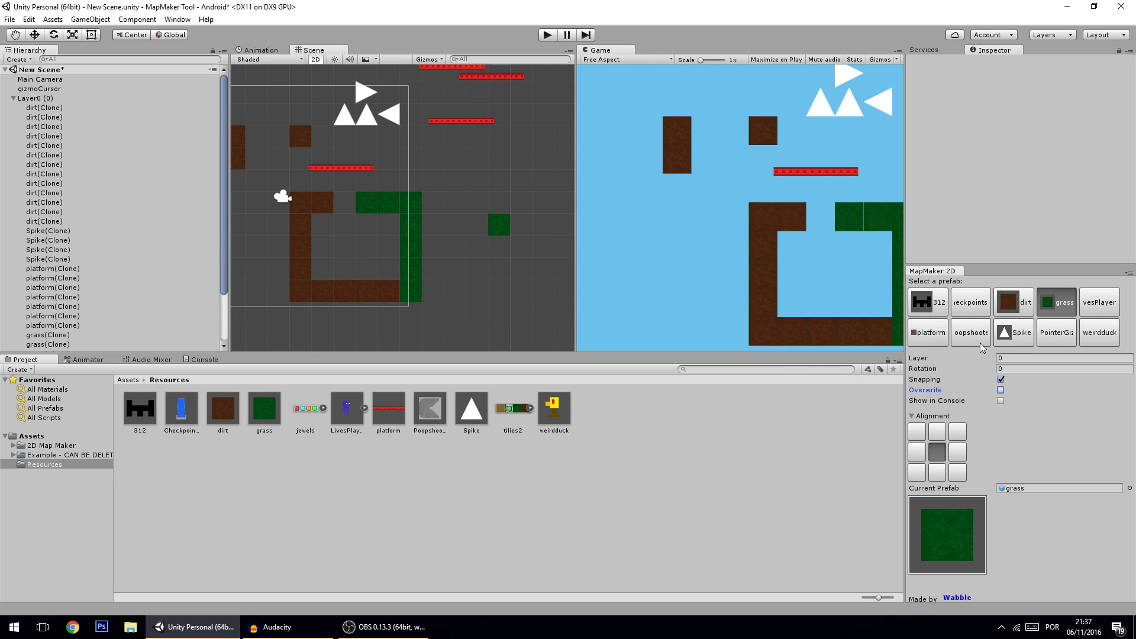
left_click(1018, 342)
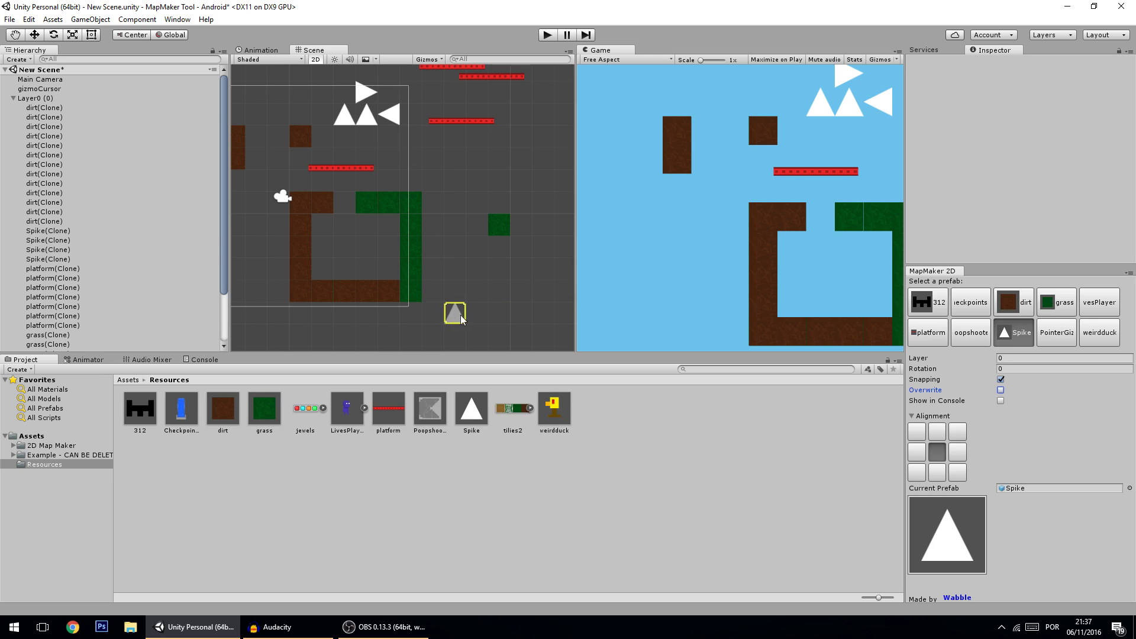
Fill a rectangle around the dirt U with spikes, open the Console, and add one spike.
left_click_drag(462, 320, 261, 186)
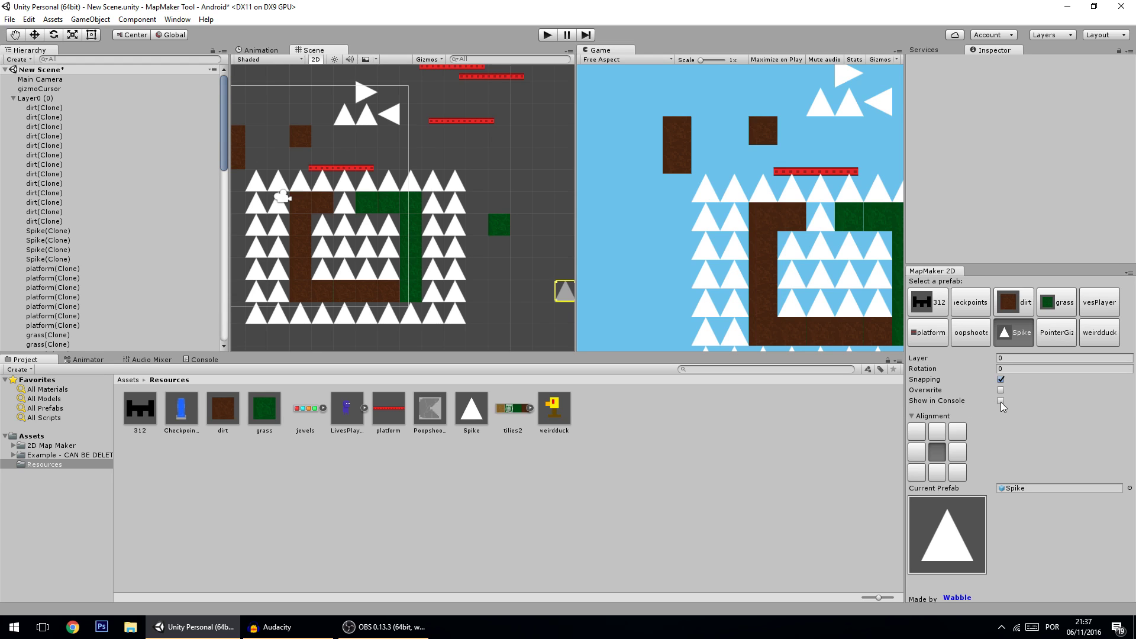
left_click(204, 360)
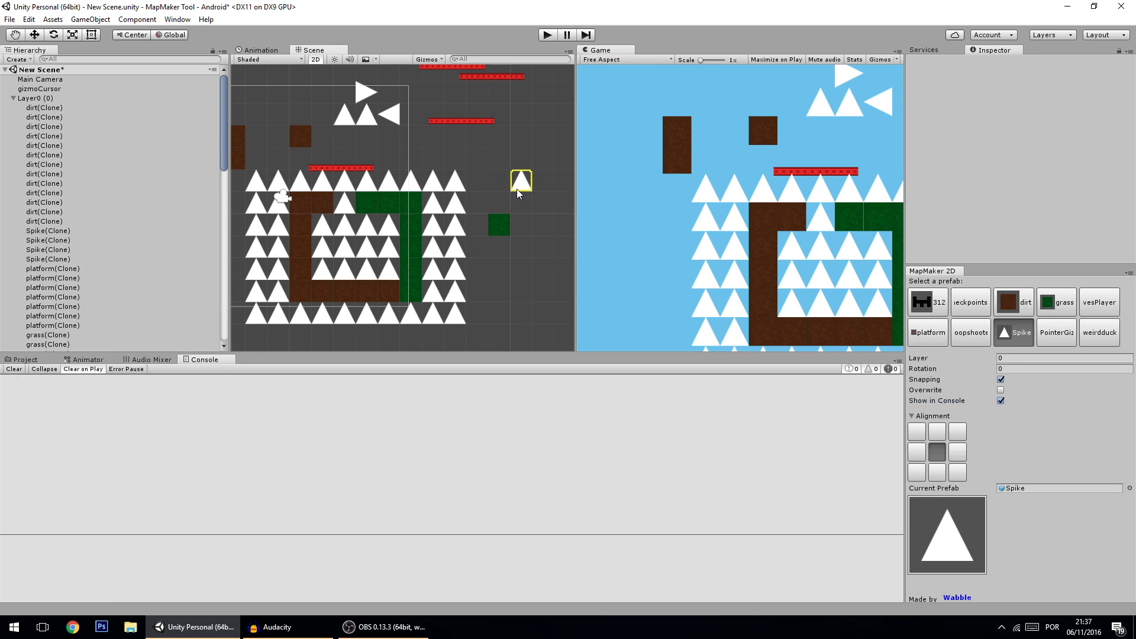
left_click(517, 187)
Fill a 2x4 spike block right of the level, turn Overwrite on and Show in Console off.
left_click_drag(517, 307, 542, 246)
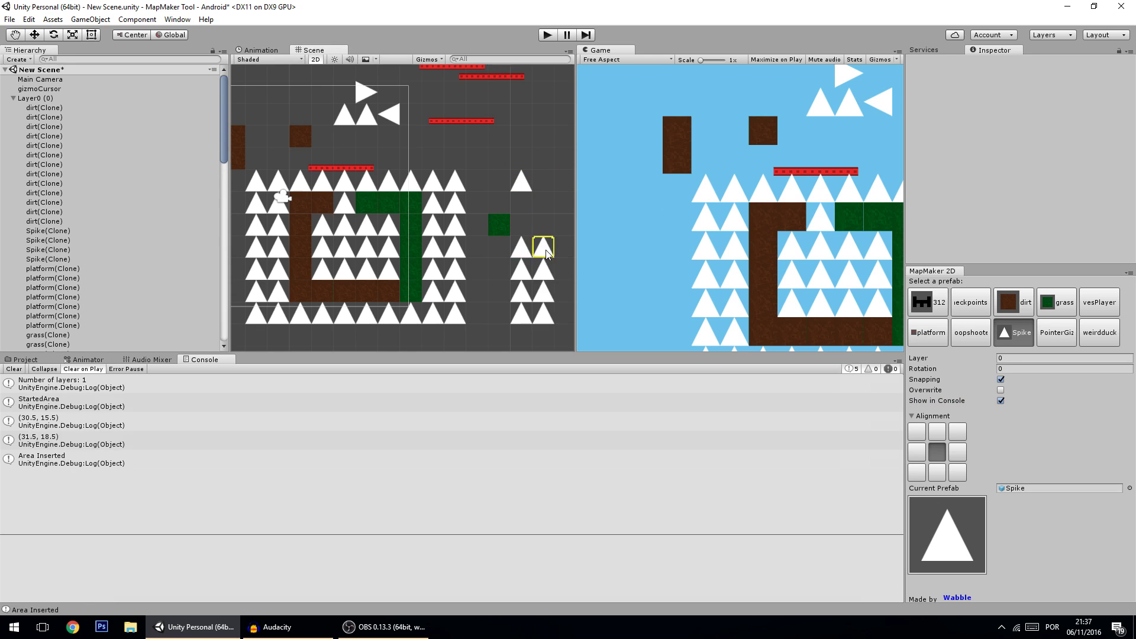
left_click(1002, 400)
left_click(1000, 390)
left_click(1001, 400)
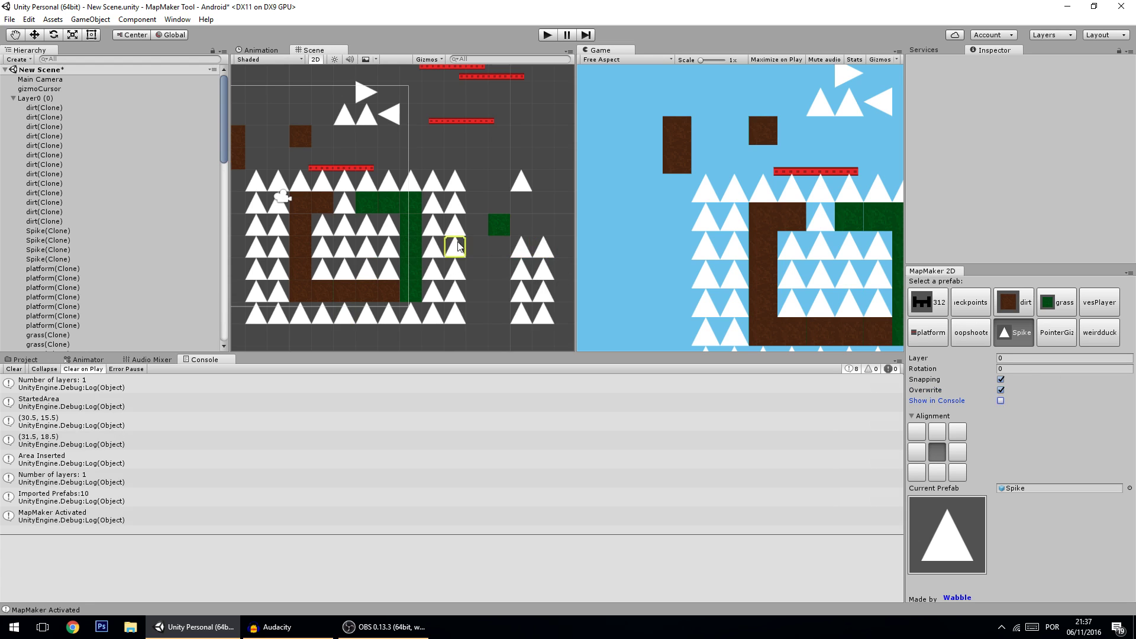
Zoom the Scene view and select dirt as the tile to paint.
scroll(455, 245, "down", 3)
scroll(425, 228, "up", 4)
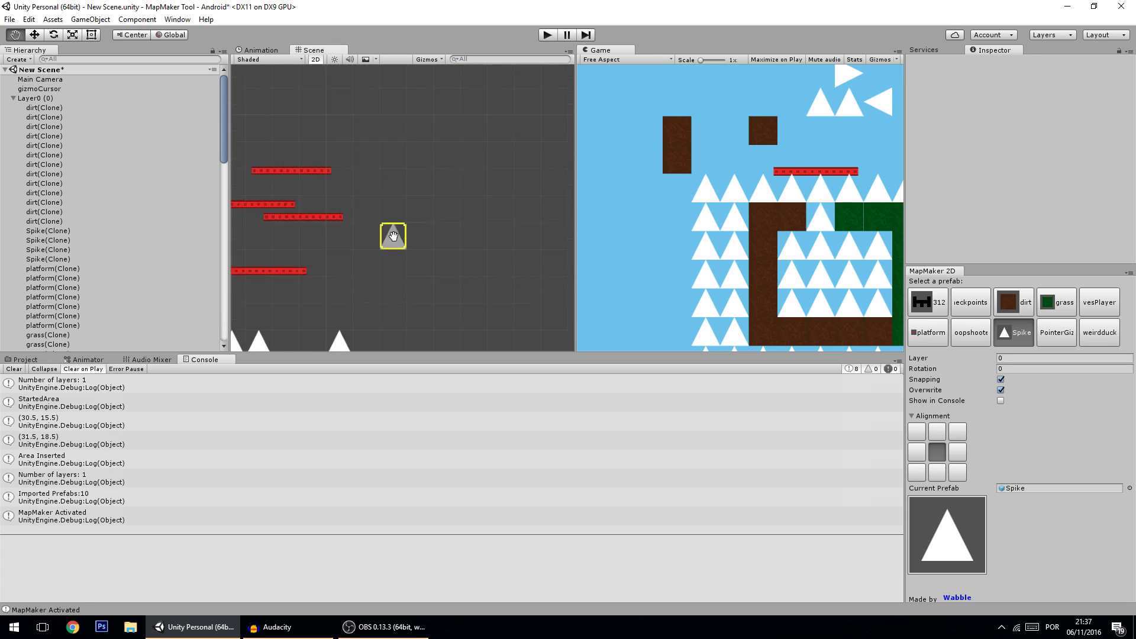
scroll(422, 228, "up", 1)
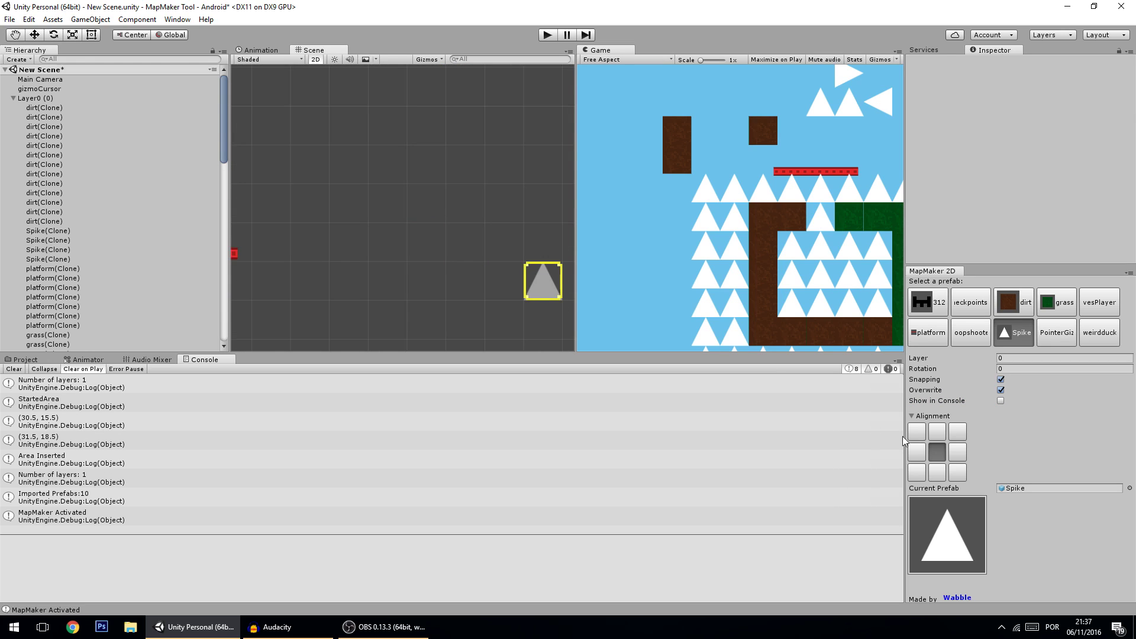
left_click(1009, 303)
Place four dirt tiles in a row using top-centre, top-right and bottom-right alignment, then reset to centre.
left_click(383, 206)
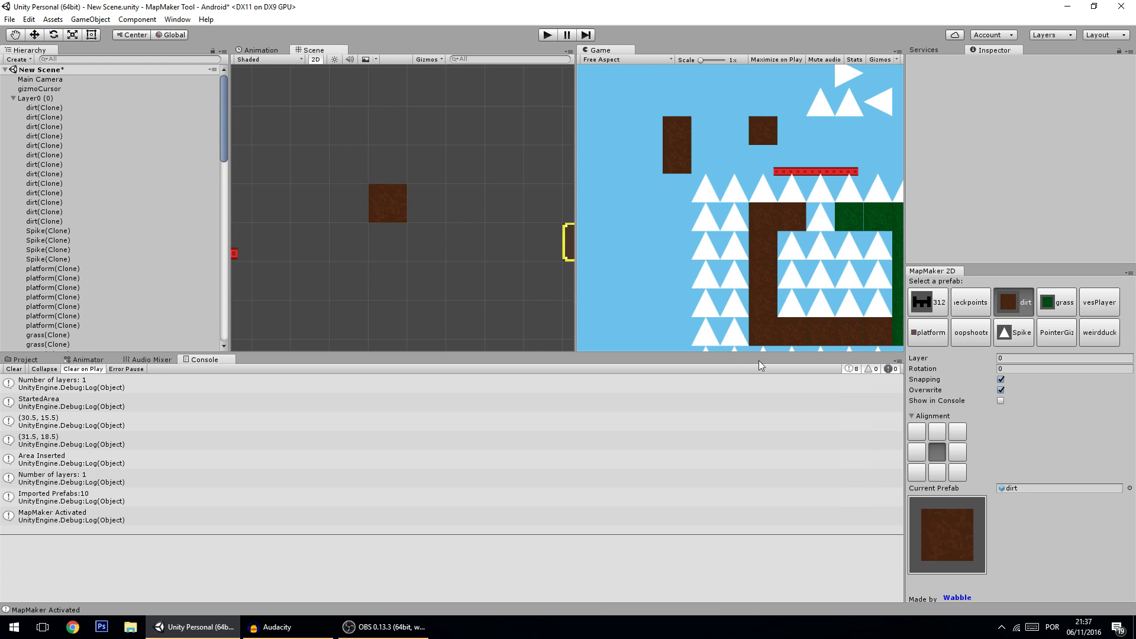
left_click(937, 432)
left_click(426, 189)
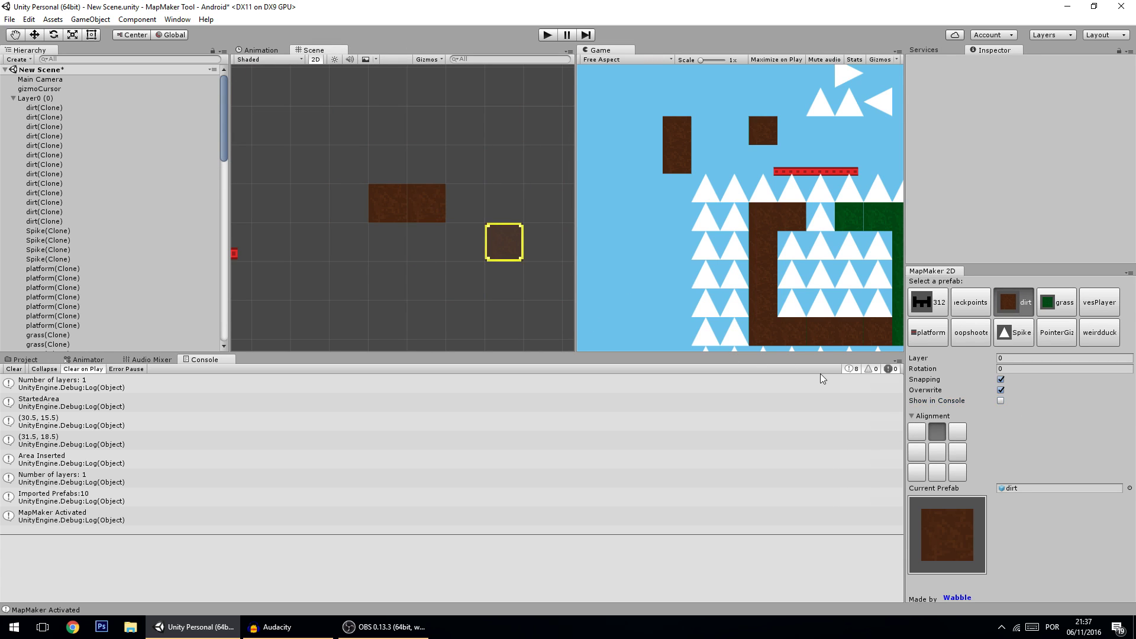
left_click(958, 433)
left_click(348, 203)
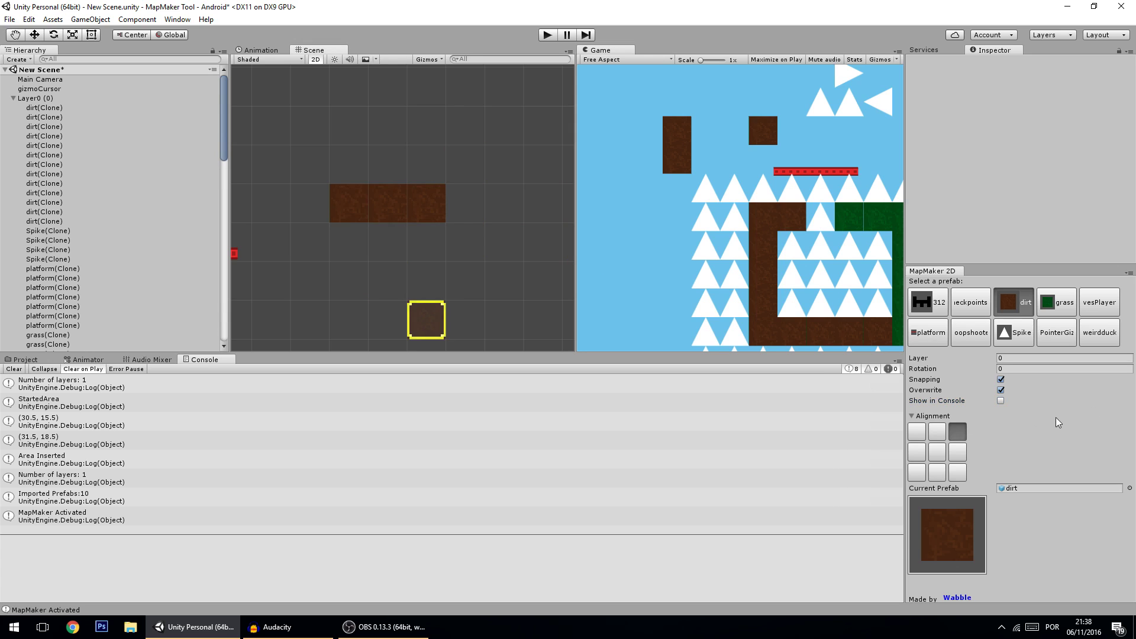
left_click(958, 472)
left_click(465, 203)
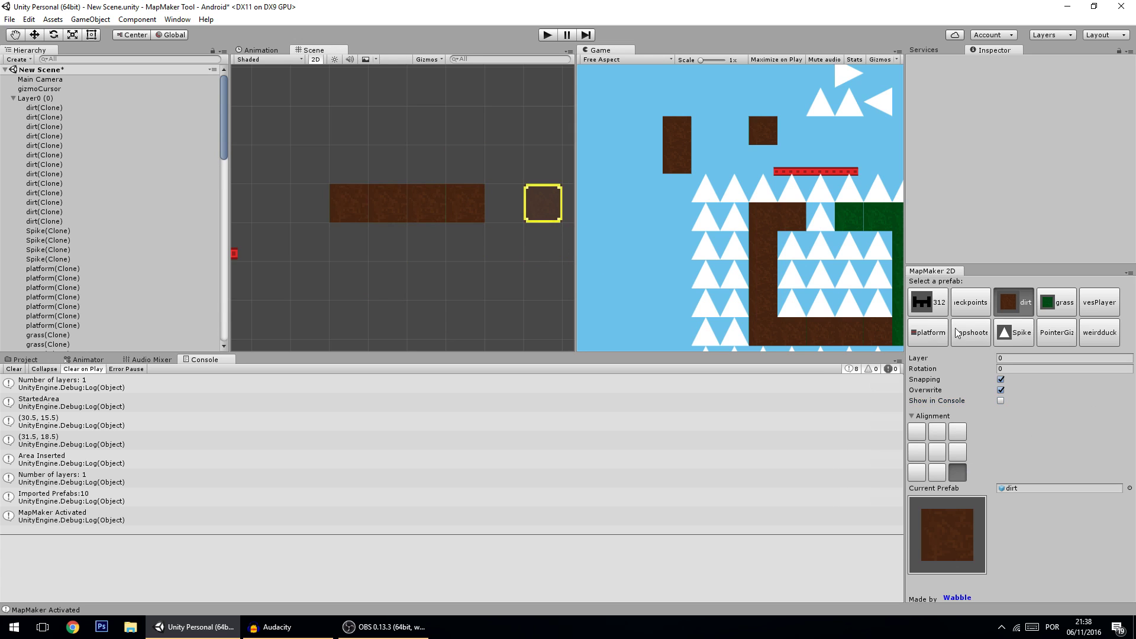
left_click(940, 455)
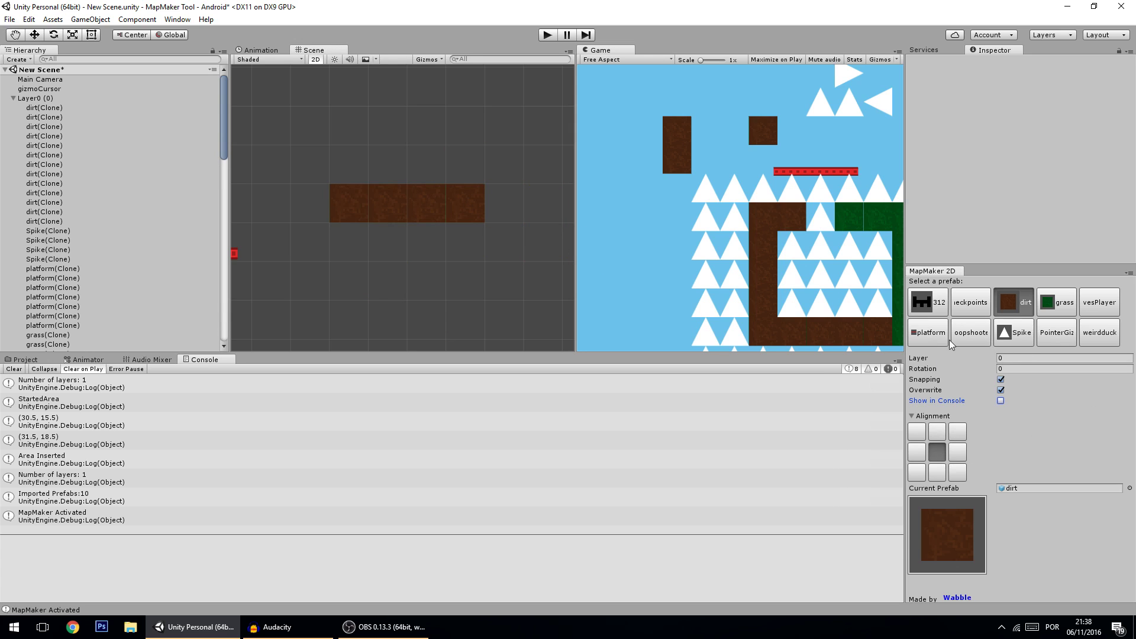
left_click(928, 333)
middle_click_drag(460, 157, 441, 248)
Place three staggered red platforms above the dirt row, alternating middle-left and middle-right alignment, then select the 312 block.
scroll(431, 232, "up", 1)
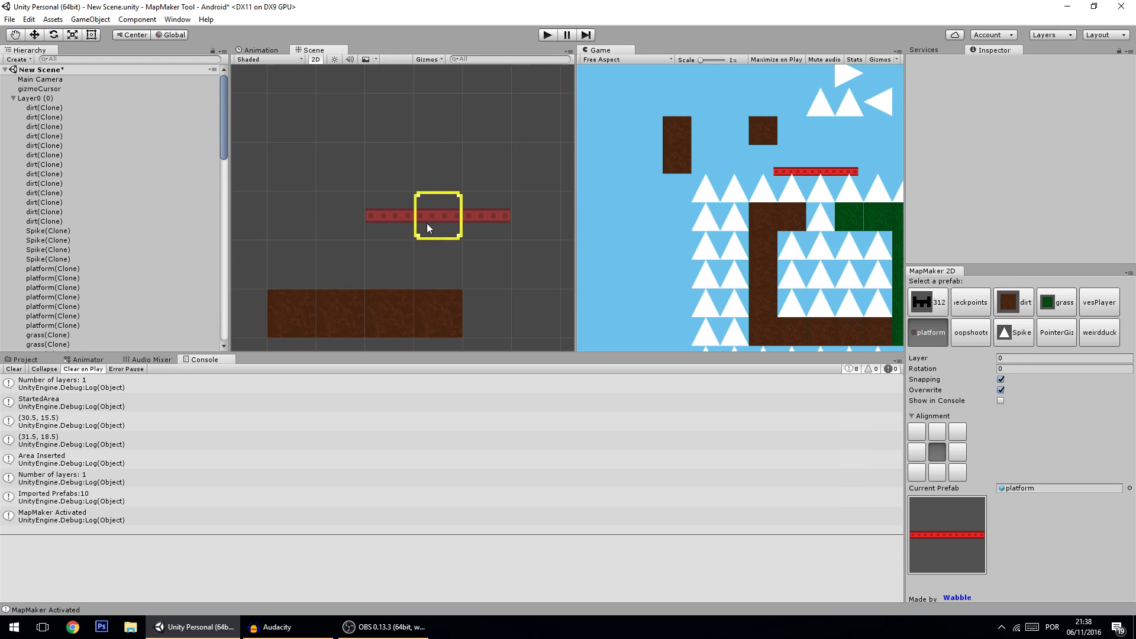
scroll(431, 231, "down", 1)
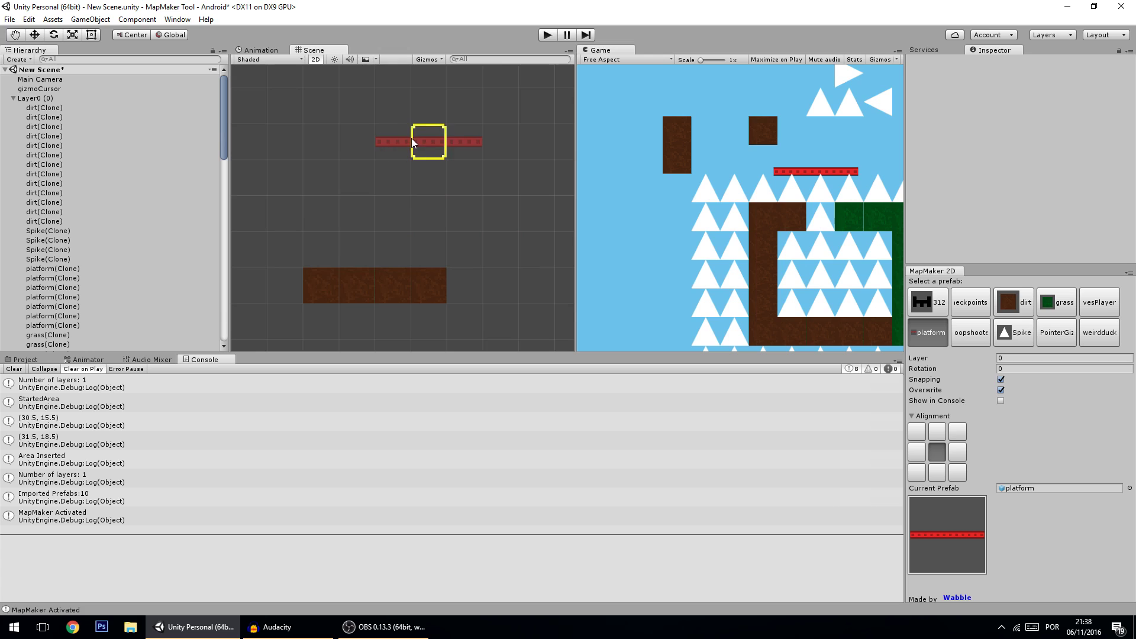
left_click(429, 146)
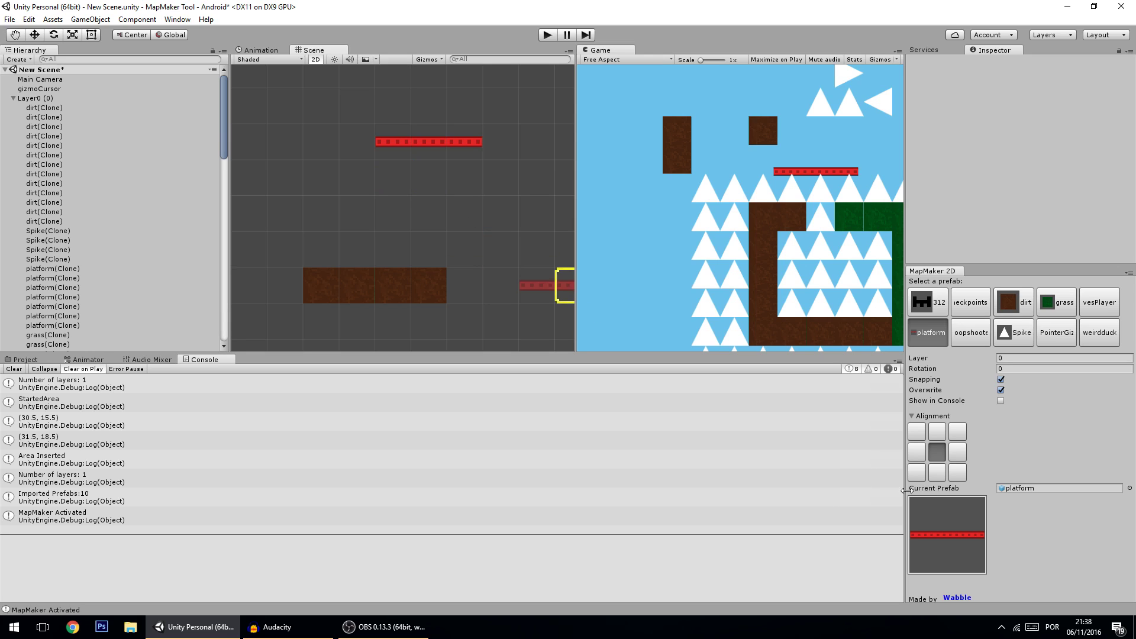
left_click(922, 452)
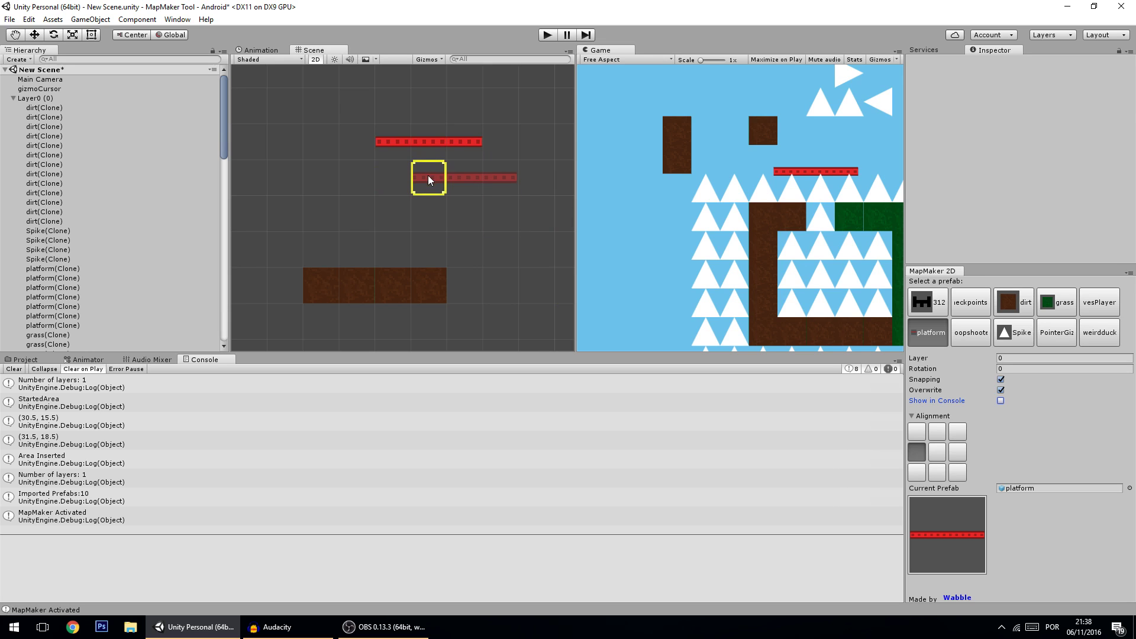
middle_click_drag(428, 175, 394, 192)
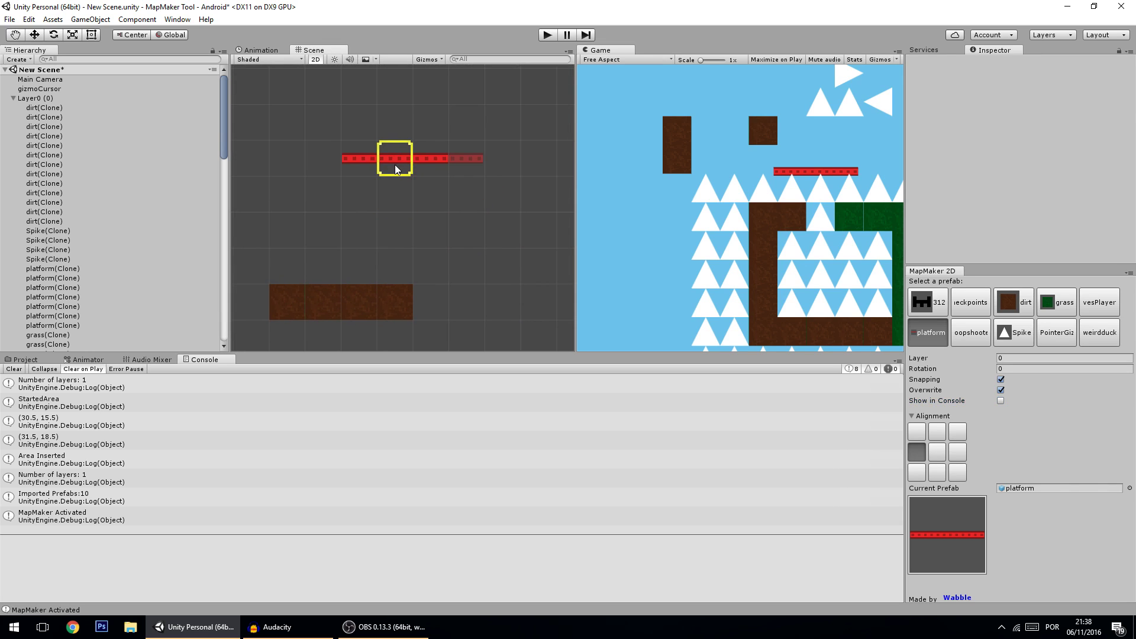
left_click(396, 195)
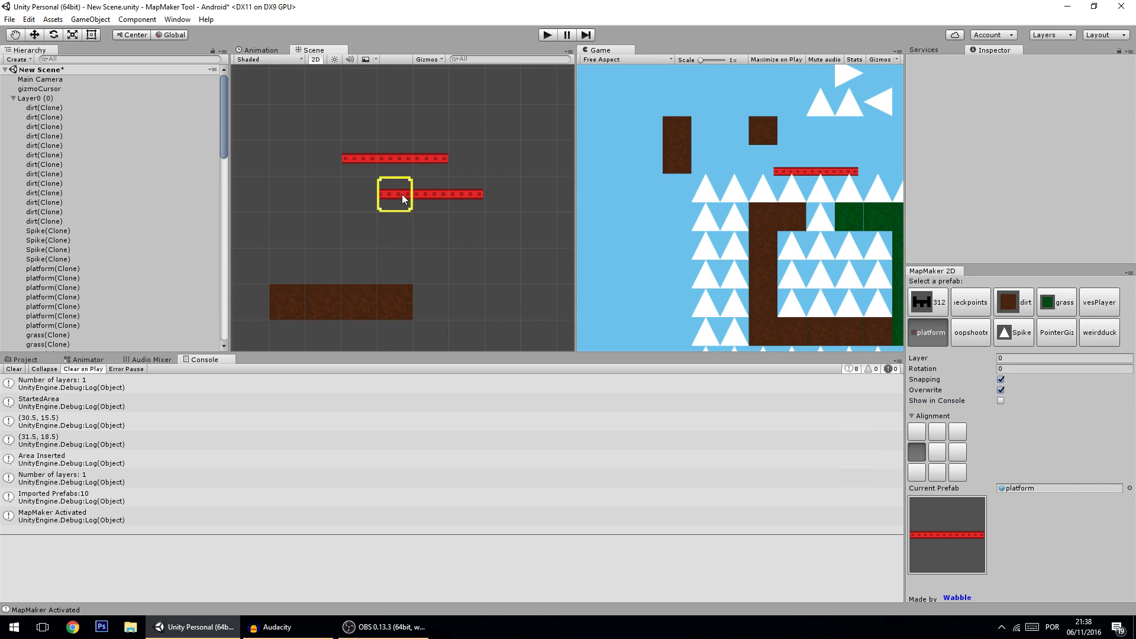
left_click(957, 453)
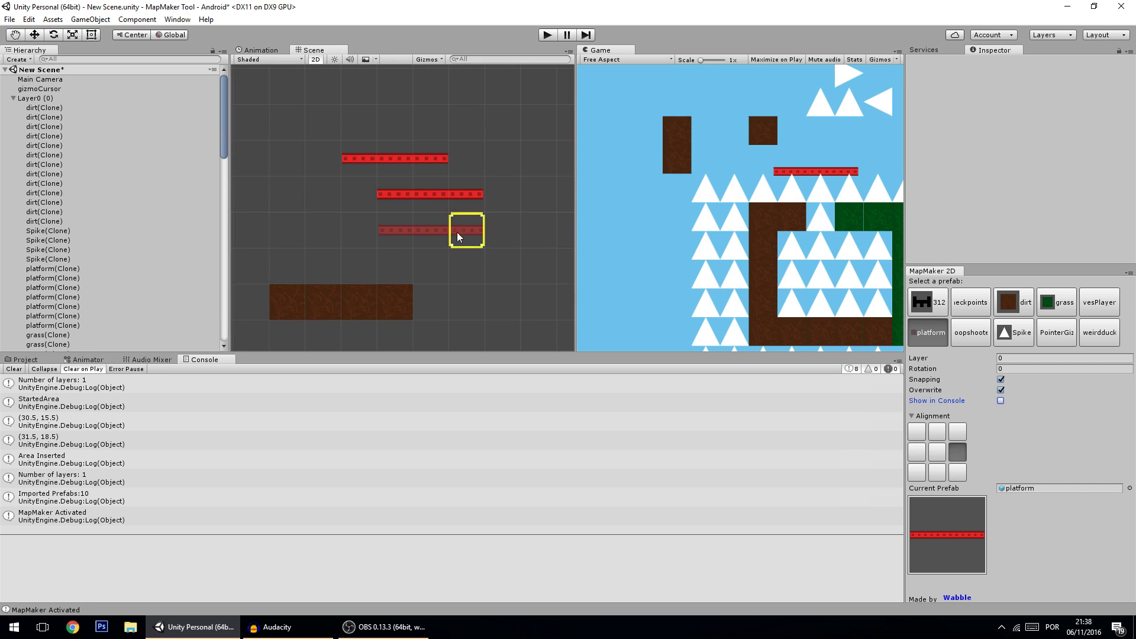
left_click(388, 230)
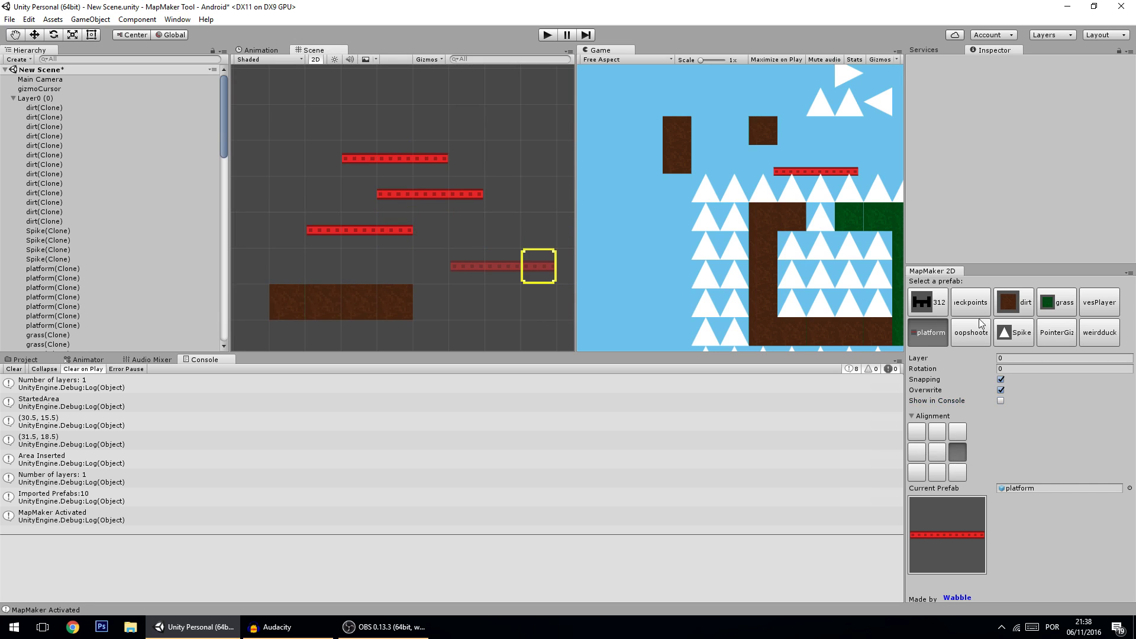
left_click(928, 302)
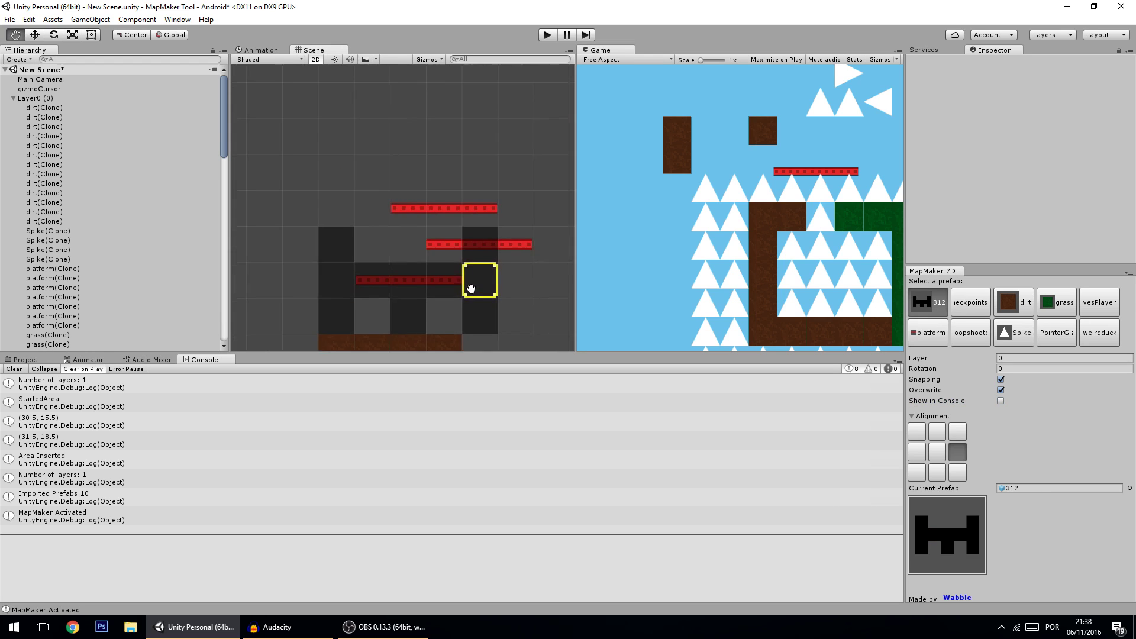
Stamp two overlapping 312 blocks above the red platforms, ending with top-left anchoring.
scroll(423, 235, "down", 2)
left_click(918, 433)
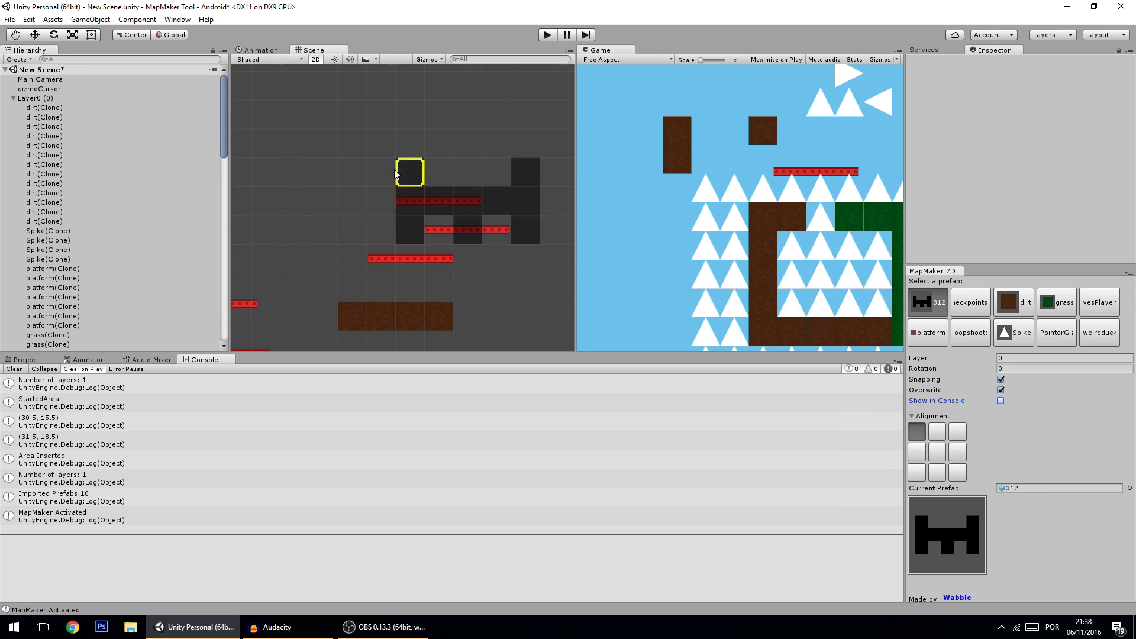
left_click(958, 433)
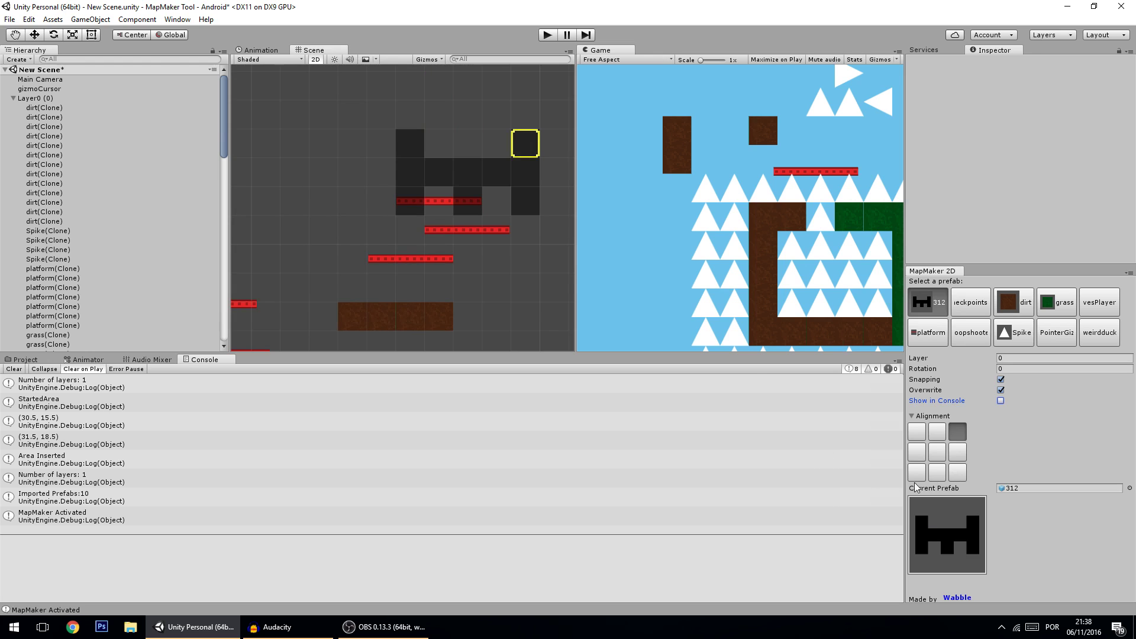
left_click(957, 471)
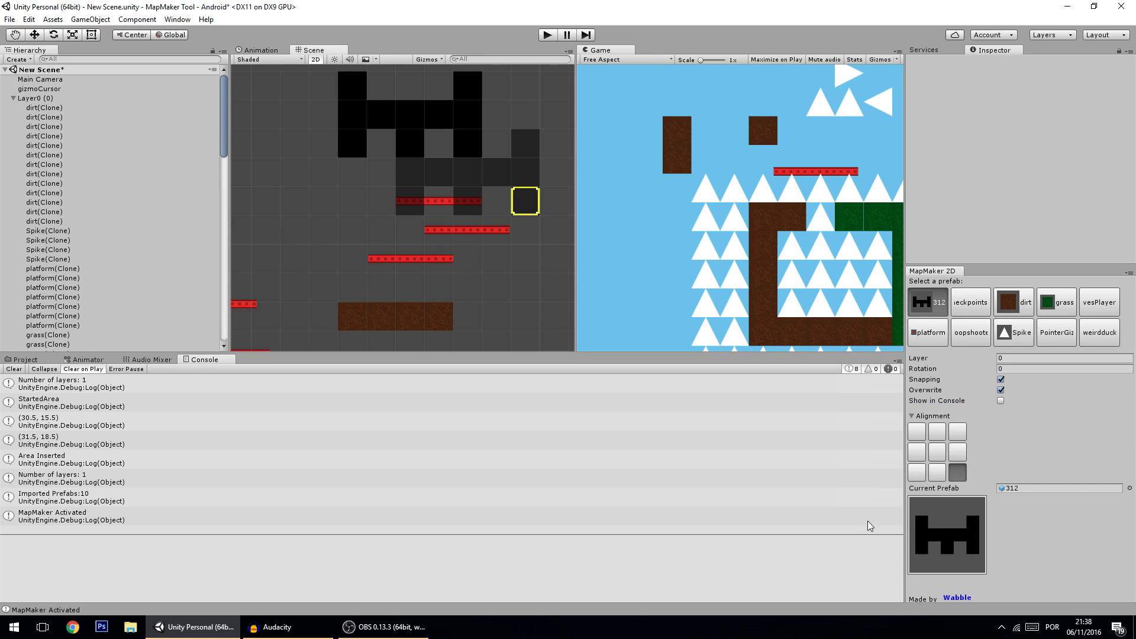
left_click(917, 473)
middle_click_drag(500, 175, 424, 226)
left_click(424, 225)
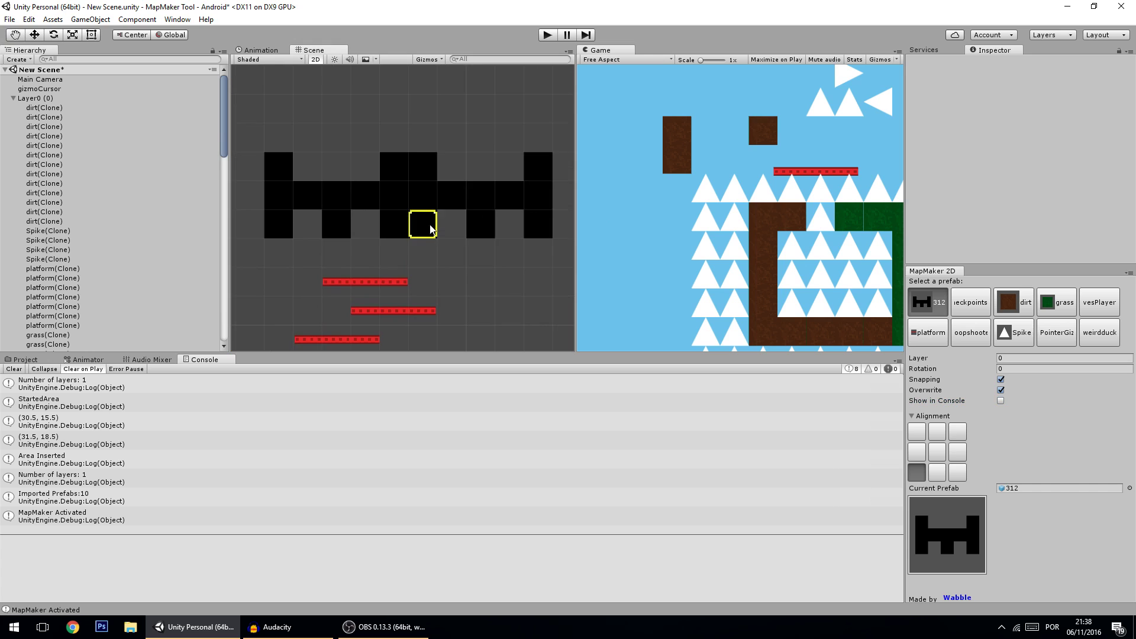
scroll(462, 231, "down", 2)
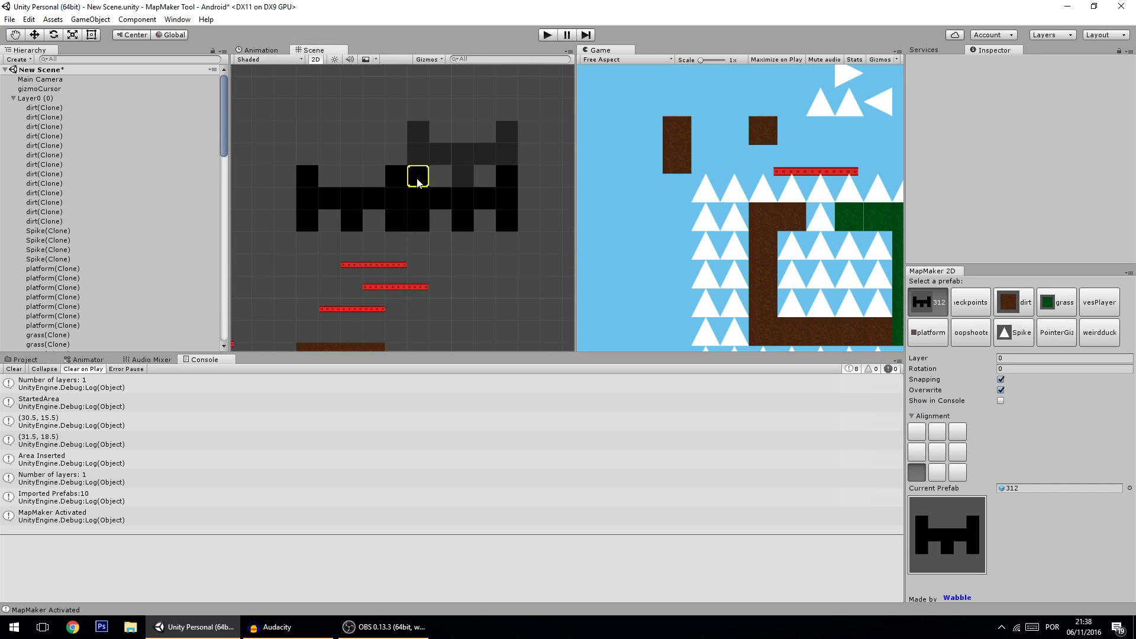
left_click(918, 432)
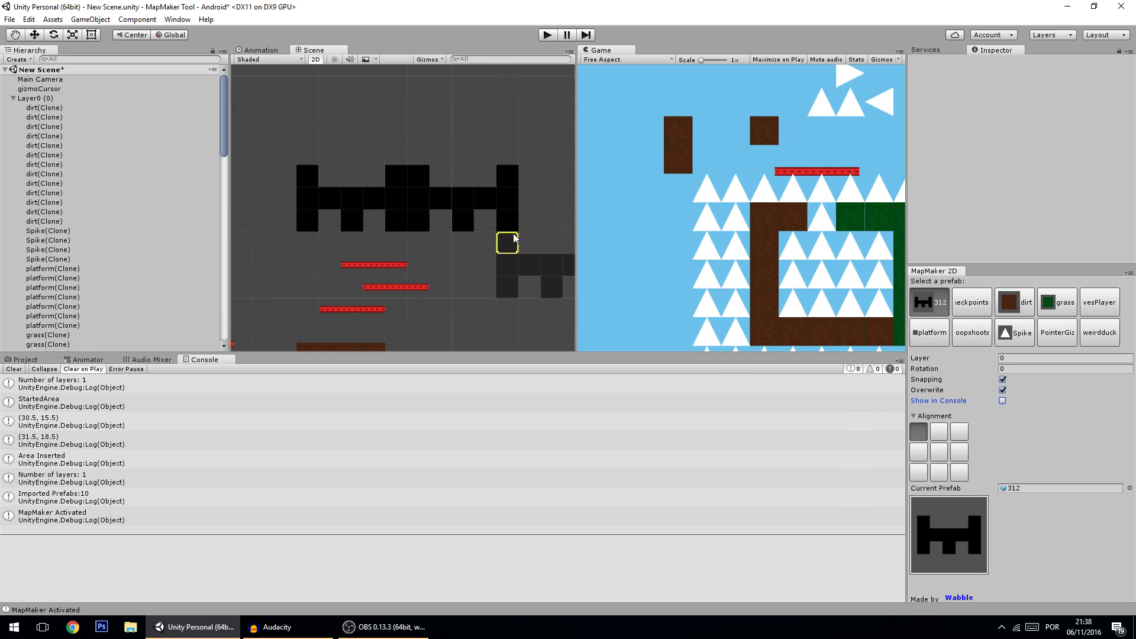
left_click(415, 252)
scroll(405, 279, "down", 2)
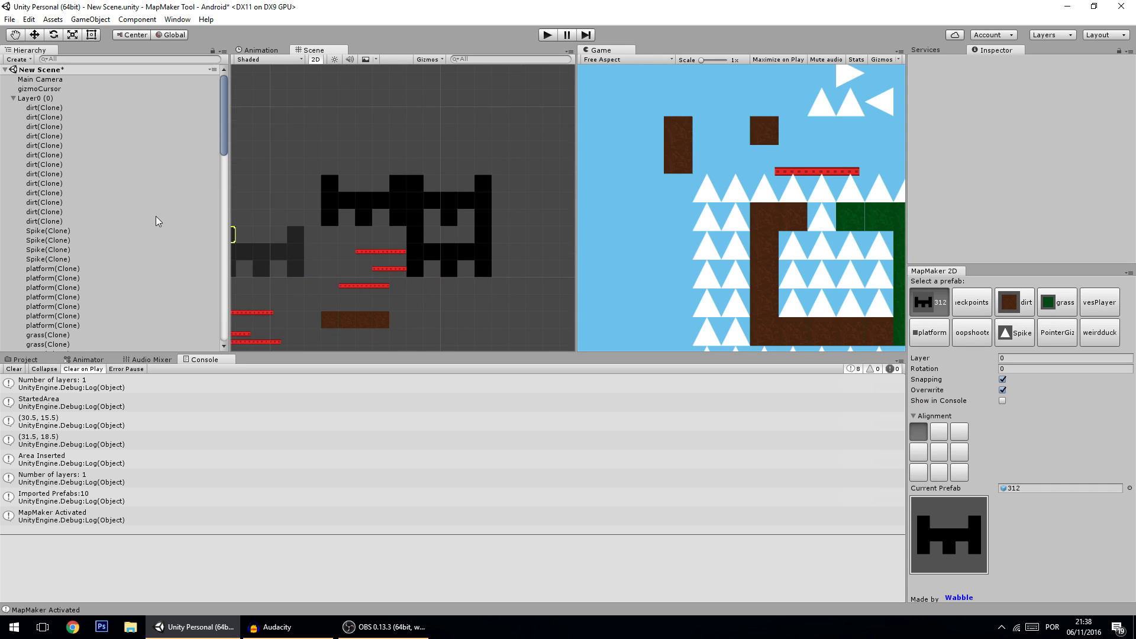
Select Layer0 (0) in the Hierarchy and collapse its tile list.
left_click(37, 100)
scroll(105, 153, "down", 5)
scroll(83, 157, "up", 5)
left_click(12, 99)
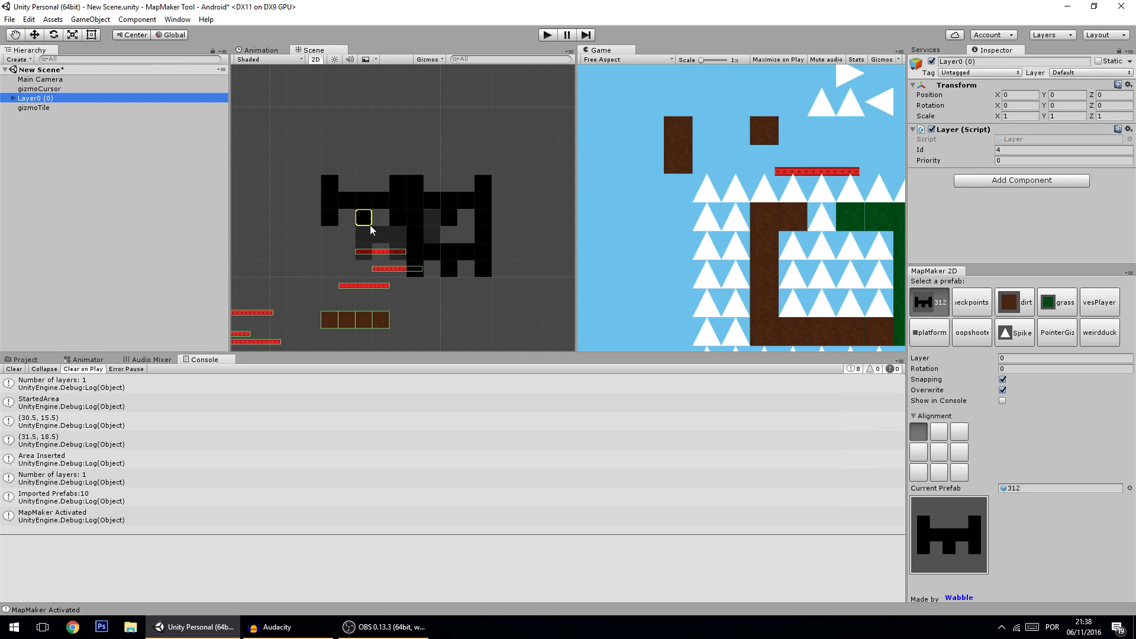
Delete the Layer0 (0) layer along with all its placed tiles.
scroll(371, 225, "down", 6)
left_click(27, 97)
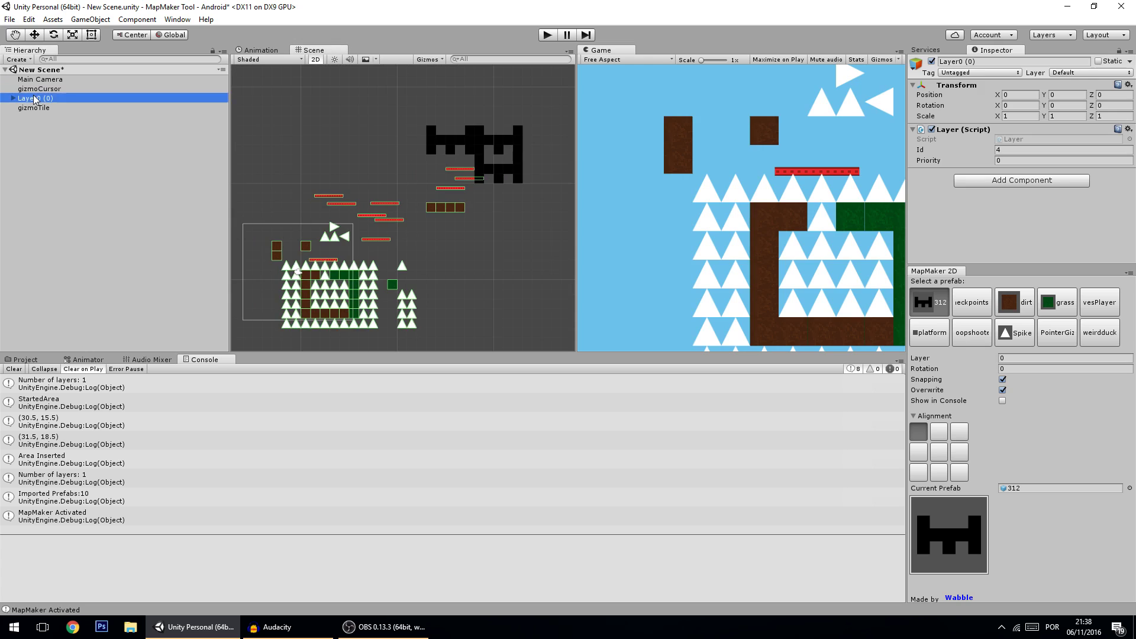
key("Delete")
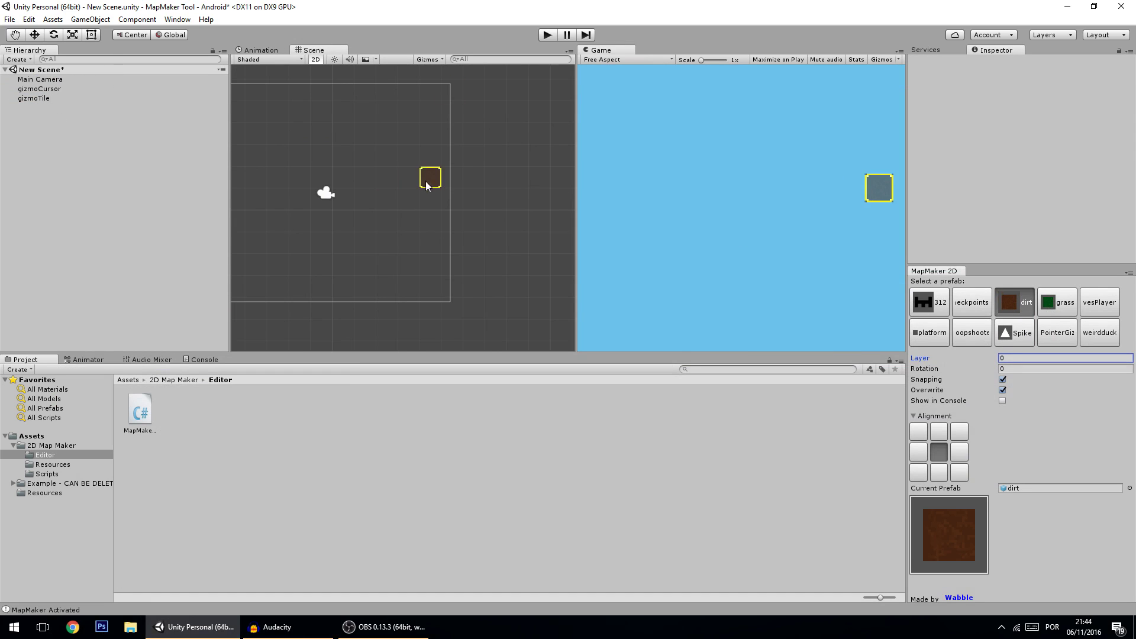
Paint a solid rectangular block of dirt tiles in the empty scene.
left_click(366, 199)
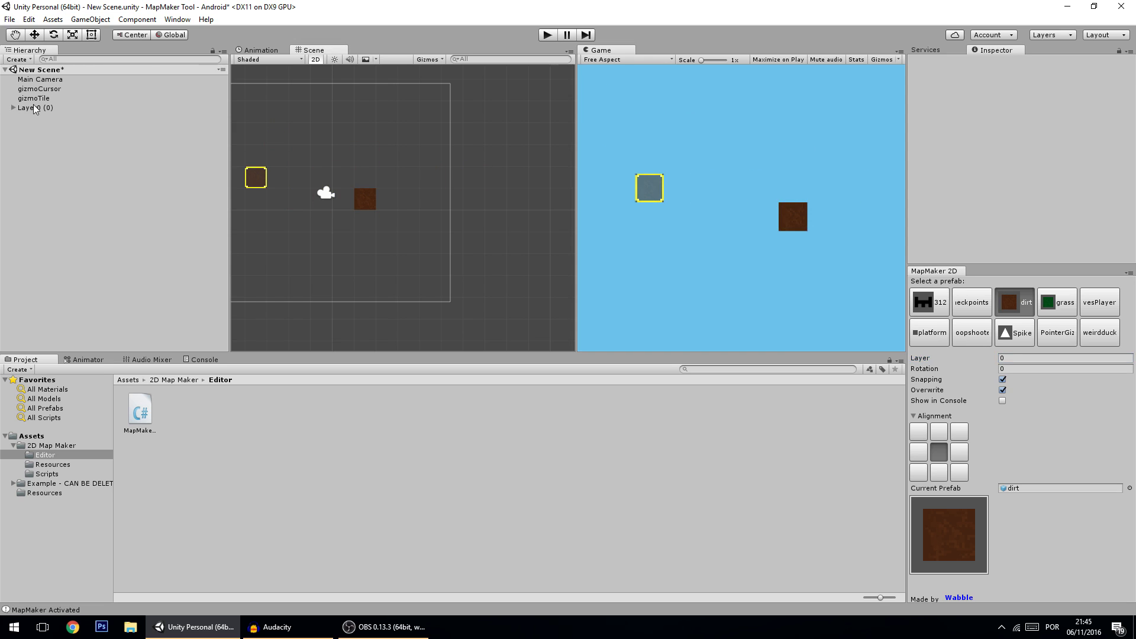
left_click(13, 108)
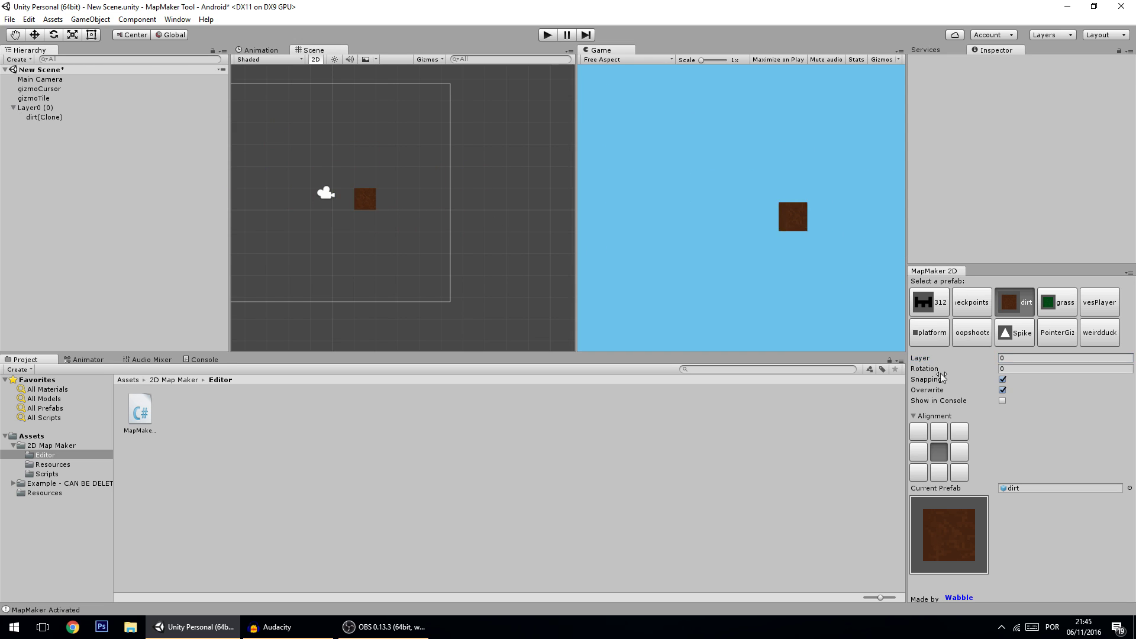
mouse_move(368, 200)
left_mouse_down()
mouse_move(465, 209)
mouse_move(355, 213)
mouse_move(290, 200)
mouse_move(294, 218)
mouse_move(399, 230)
mouse_move(474, 243)
left_mouse_up()
scroll(401, 206, "down", 2)
scroll(177, 190, "down", 1)
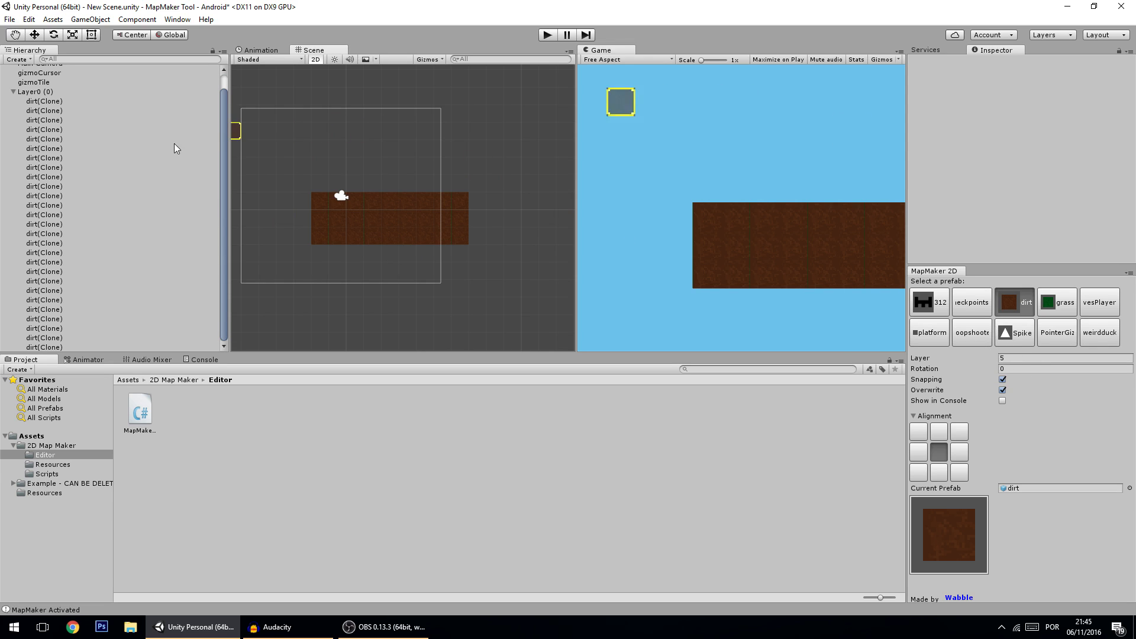
Paint grass along the top, left side and bottom of the dirt block.
left_click(13, 91)
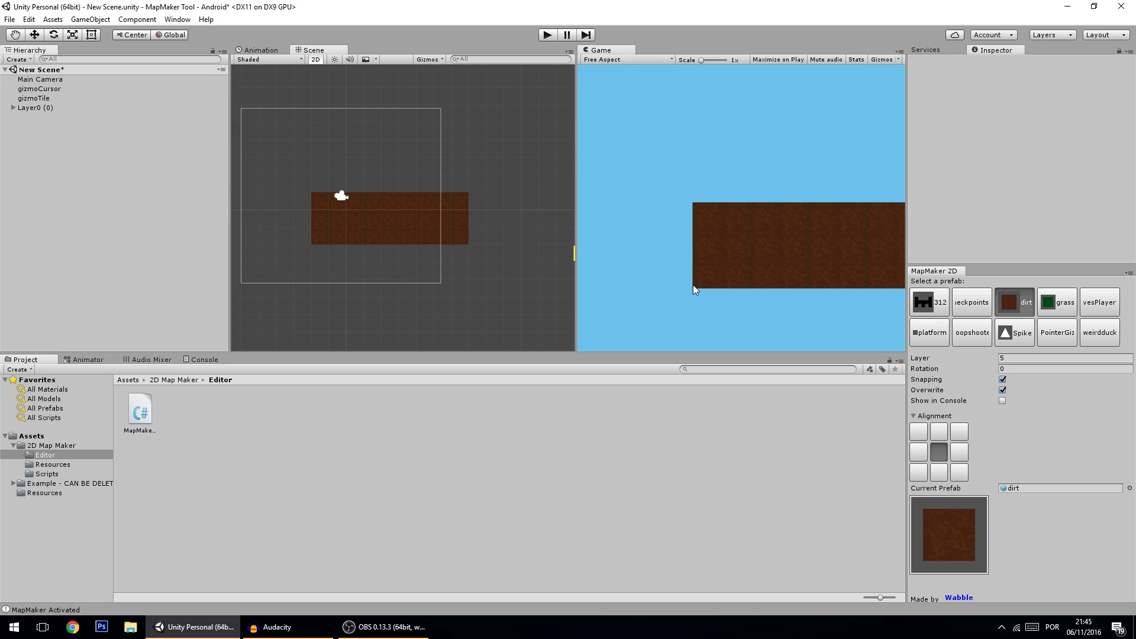
left_click(1056, 303)
left_click_drag(321, 185, 463, 187)
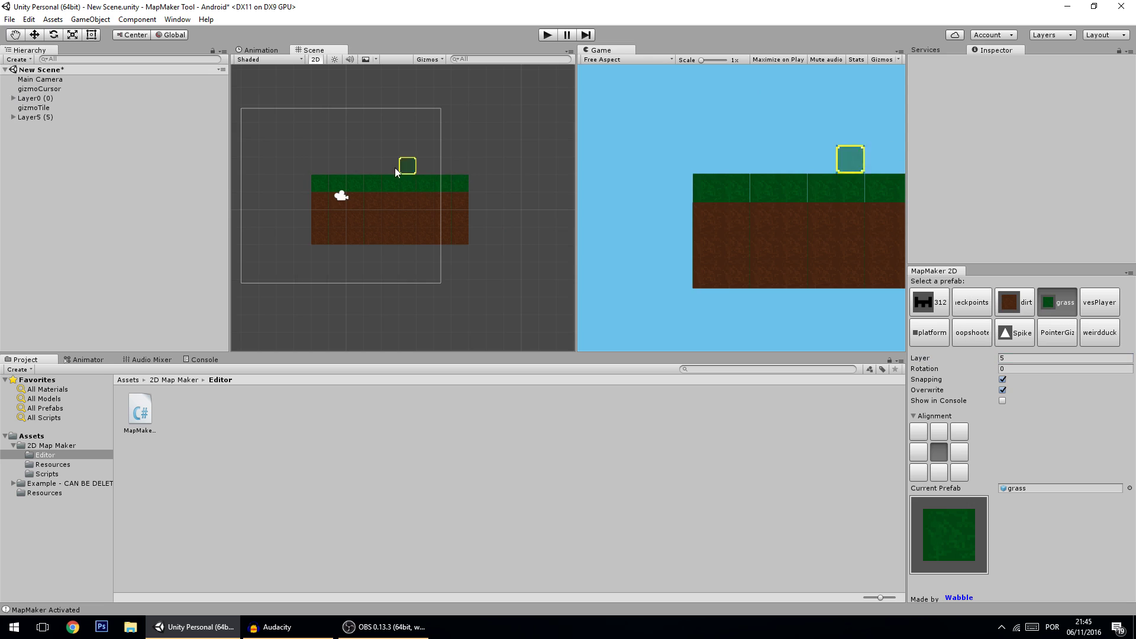
left_click(302, 184)
mouse_move(306, 217)
left_mouse_down()
mouse_move(308, 256)
mouse_move(378, 253)
left_mouse_up()
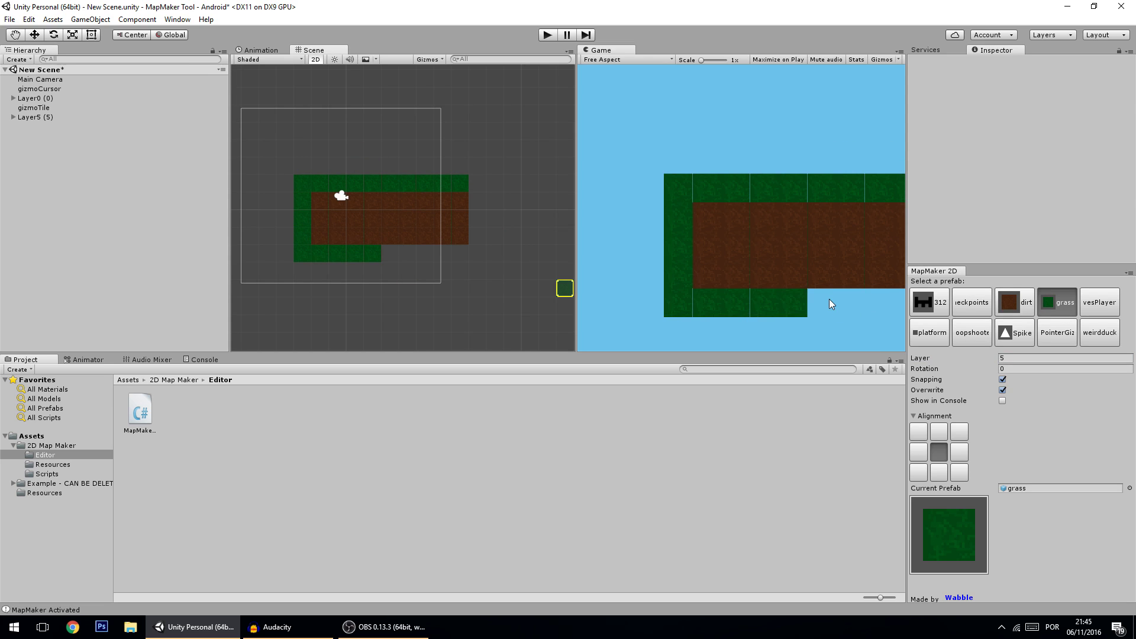
key("q")
Place a spike on the grass row.
left_click(1014, 333)
scroll(442, 187, "up", 3)
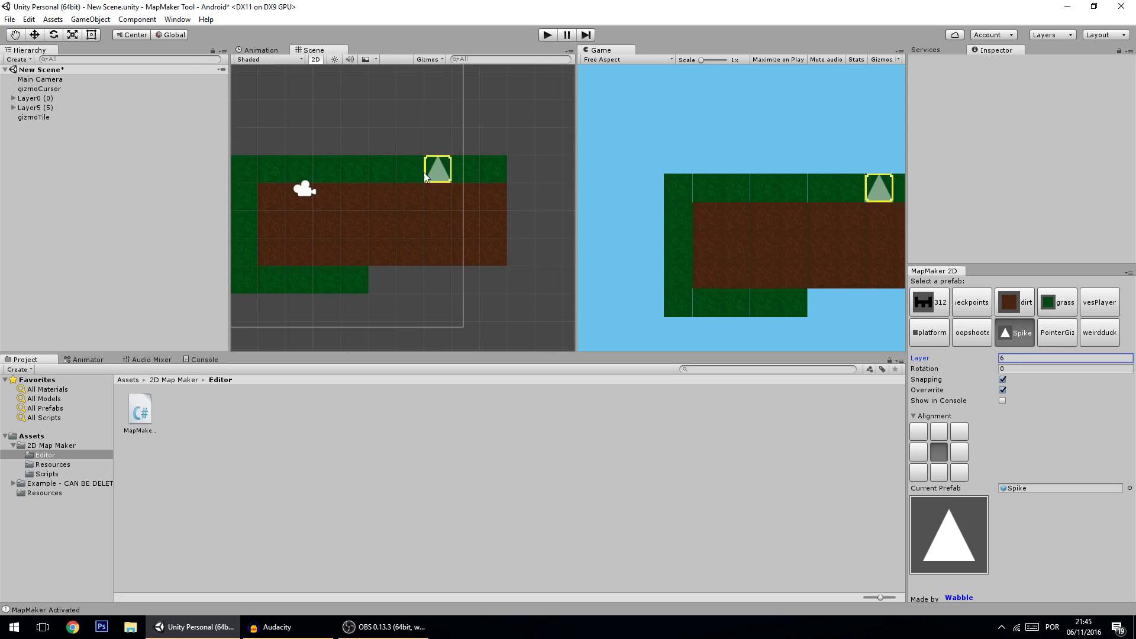
scroll(405, 161, "up", 2)
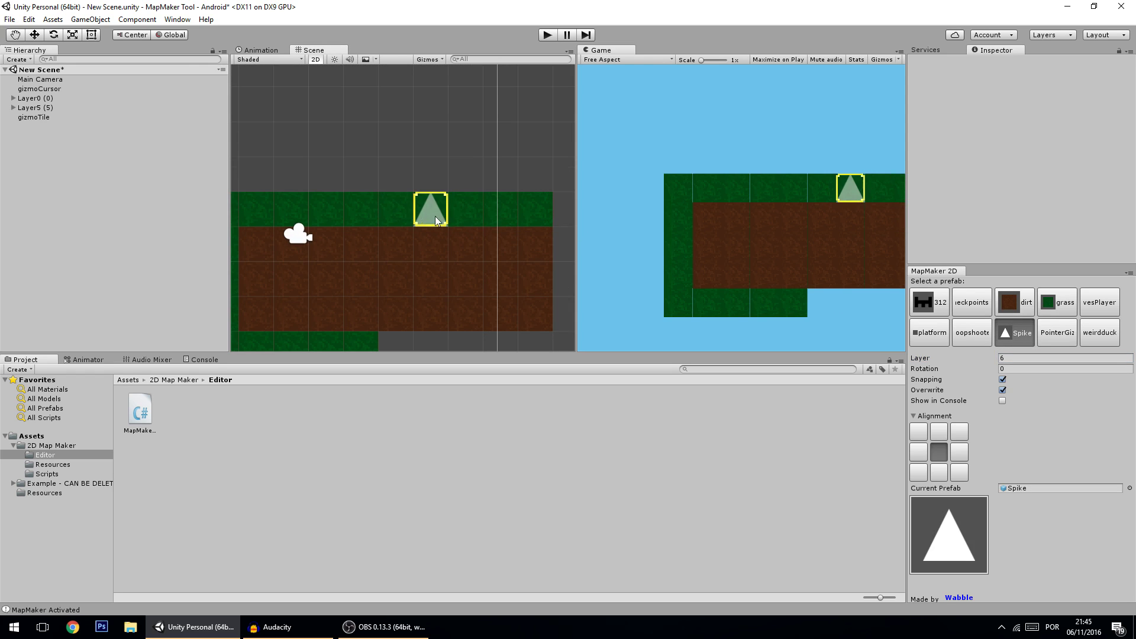
left_click(386, 215)
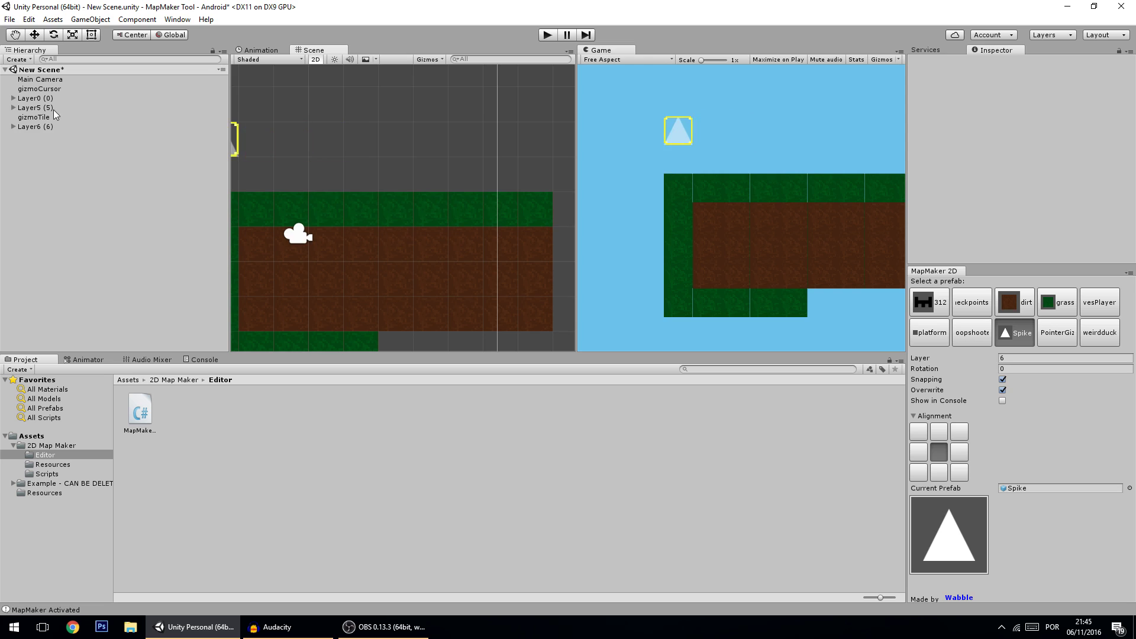
Inspect the new spike layer, the first tile layer and the grass layer's settings.
left_click(36, 126)
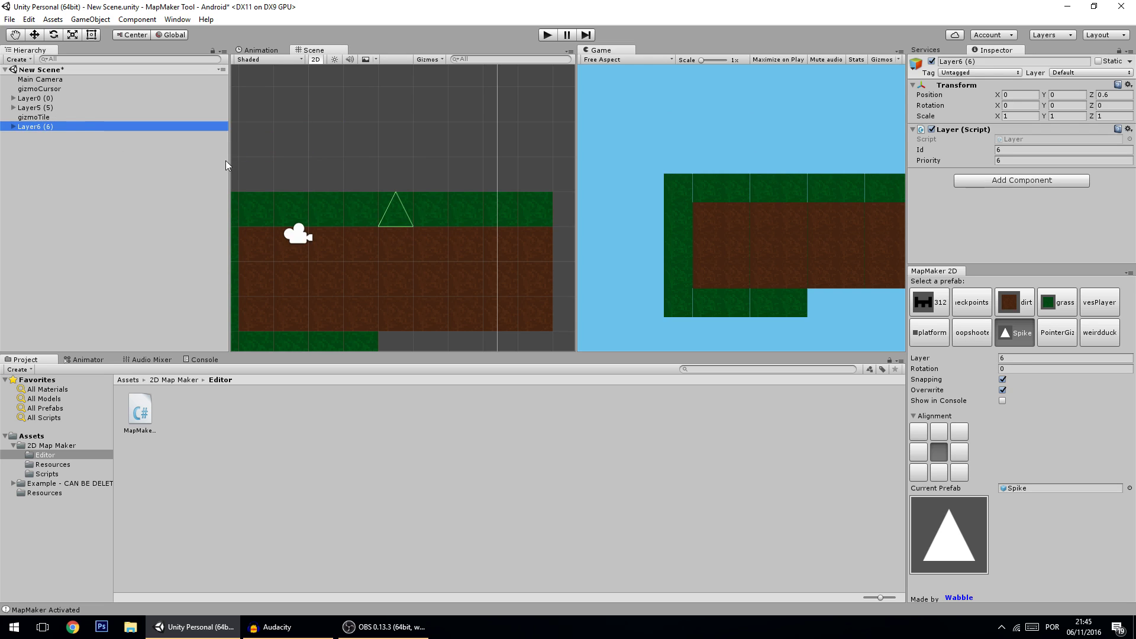
left_click(47, 97)
left_click(51, 107)
Reorder the layers so Layer5 has priority 0, Layer0 5 and Layer6 6, then inspect Layer0.
left_click(51, 126)
mouse_move(47, 127)
left_mouse_down()
mouse_move(51, 95)
mouse_move(48, 125)
left_mouse_up()
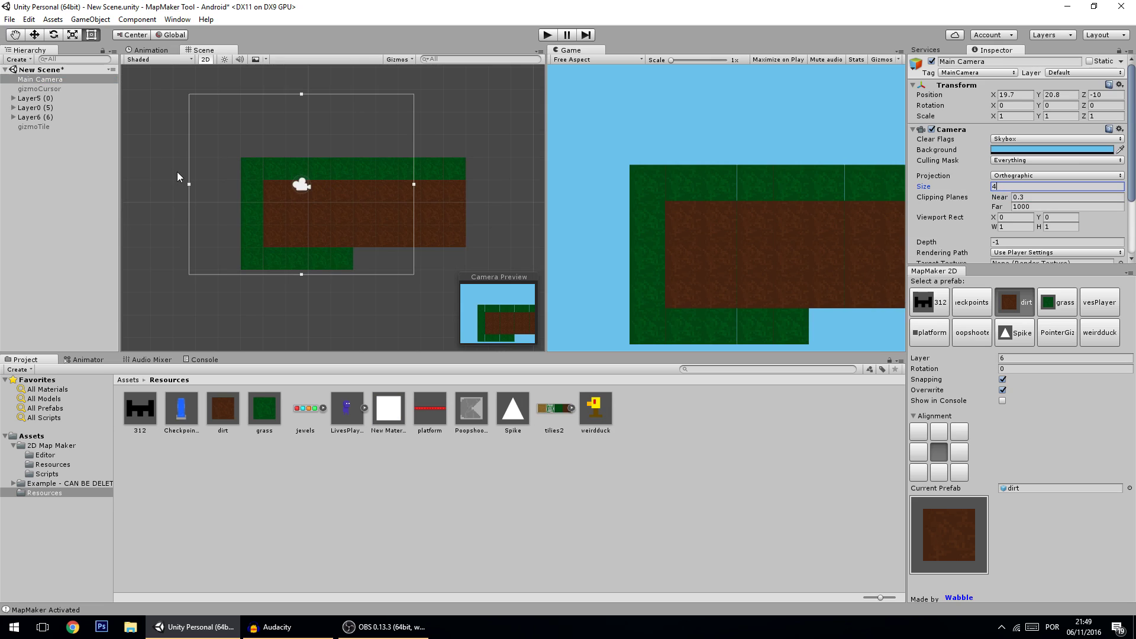
left_click(178, 172)
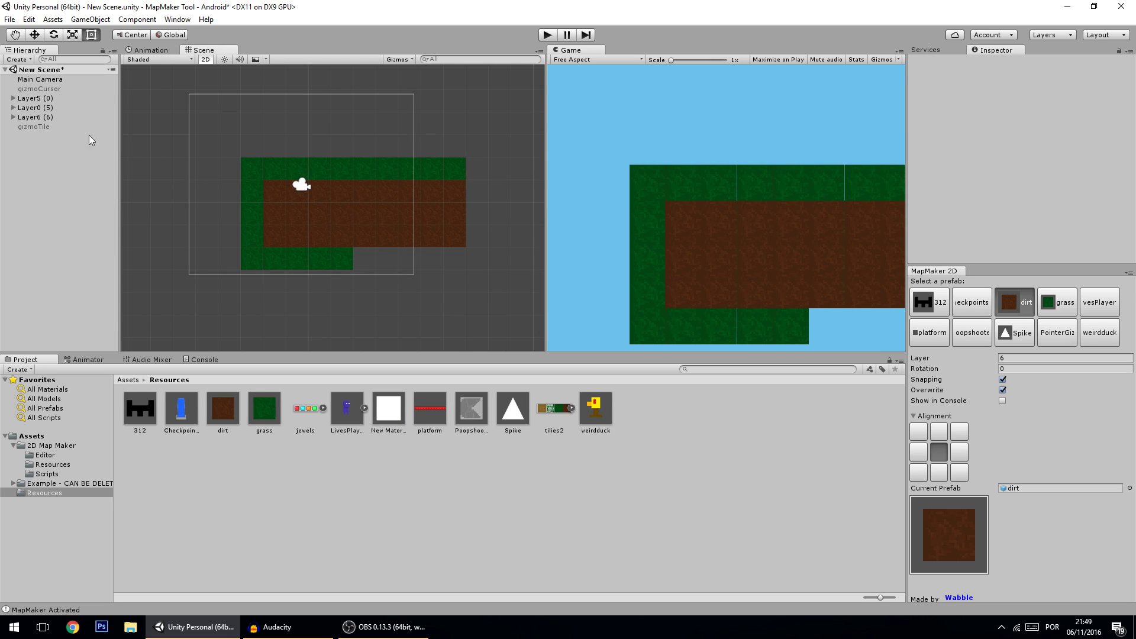
left_click(40, 107)
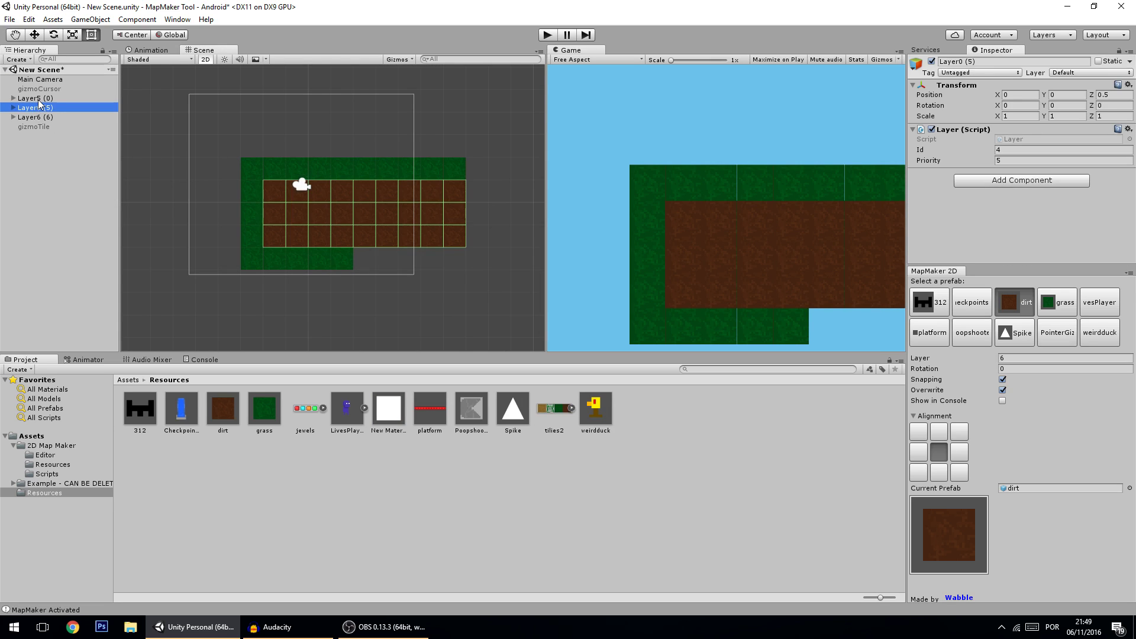
Rename the Layer6 spike layer to Spike.
left_click(38, 99)
double_click(42, 113)
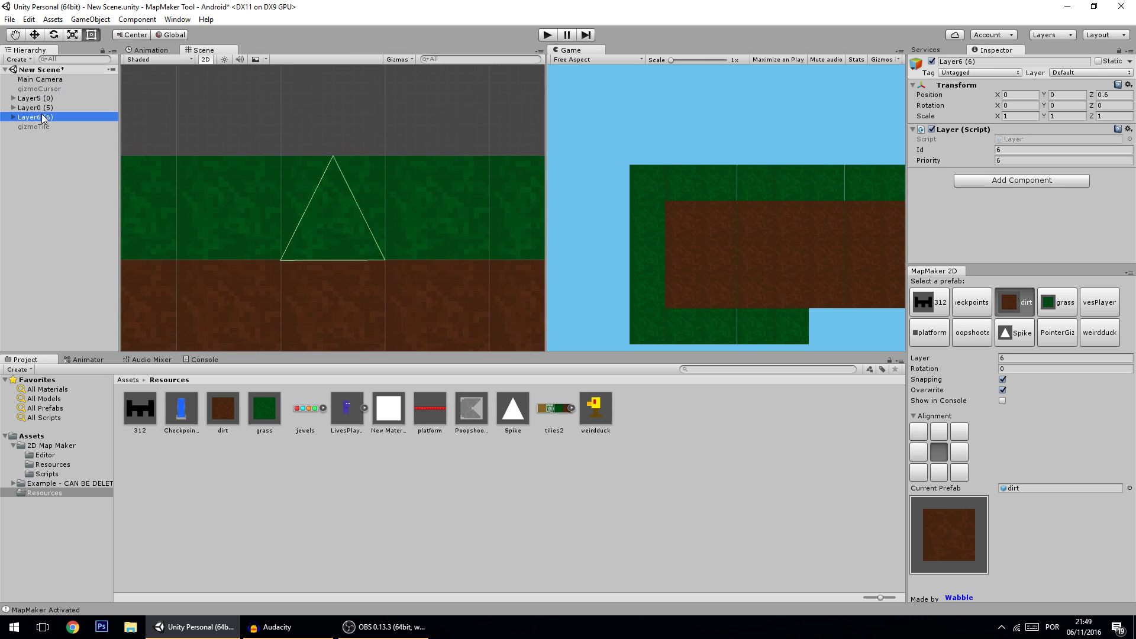
left_click(39, 116)
type("So")
type("ik")
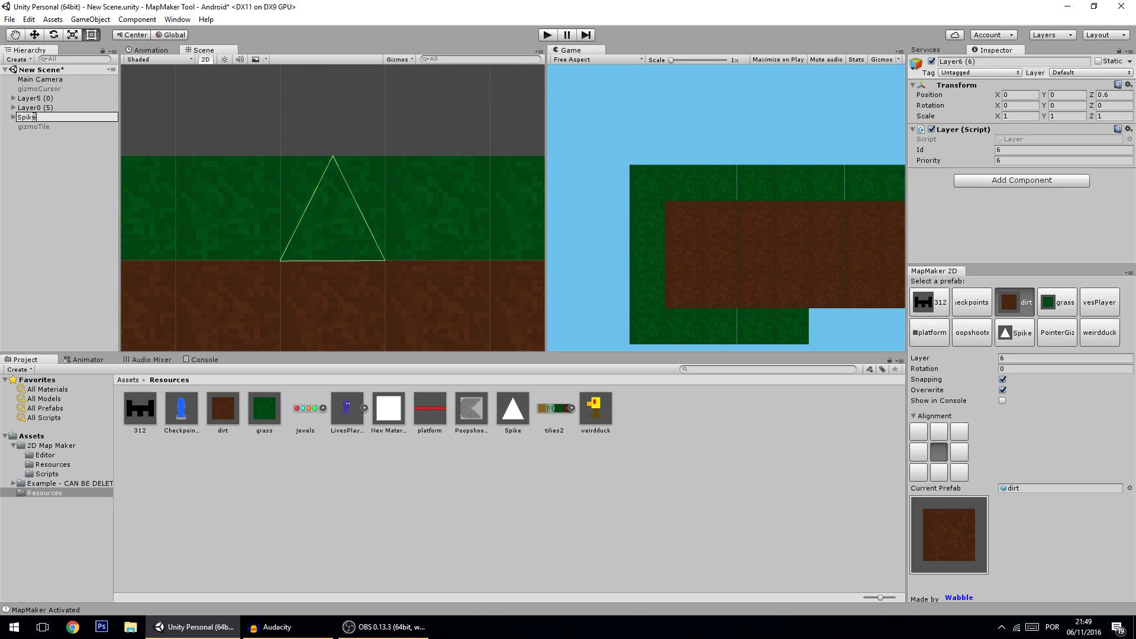
type("e")
key("Return")
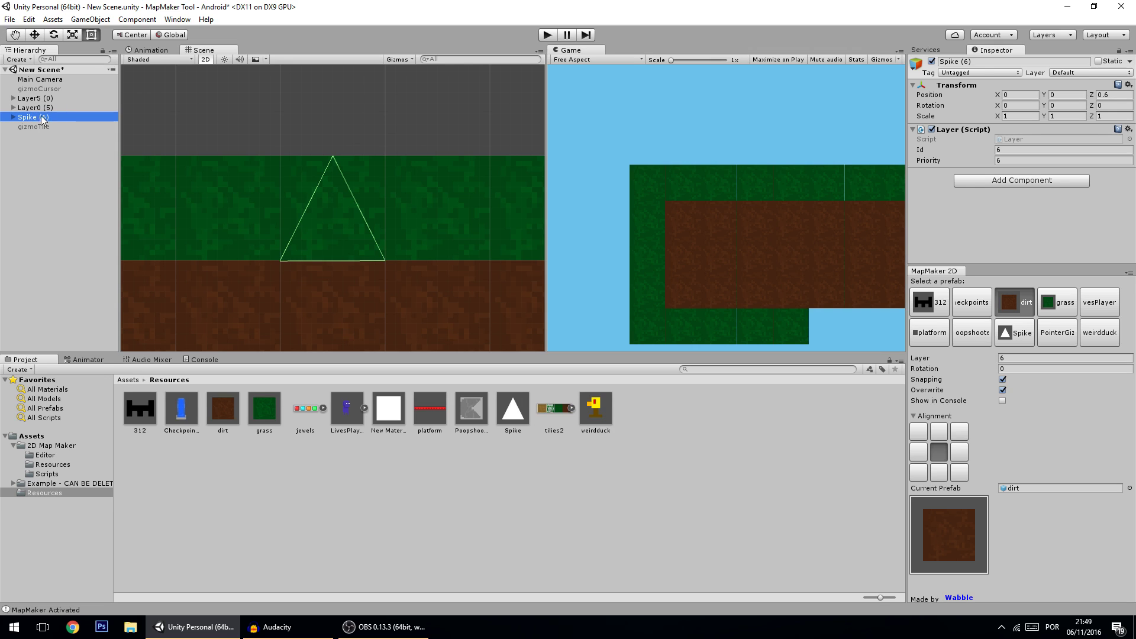
Rename Layer5 to Grass and move it below Spike so the spike shows in front.
left_click(38, 99)
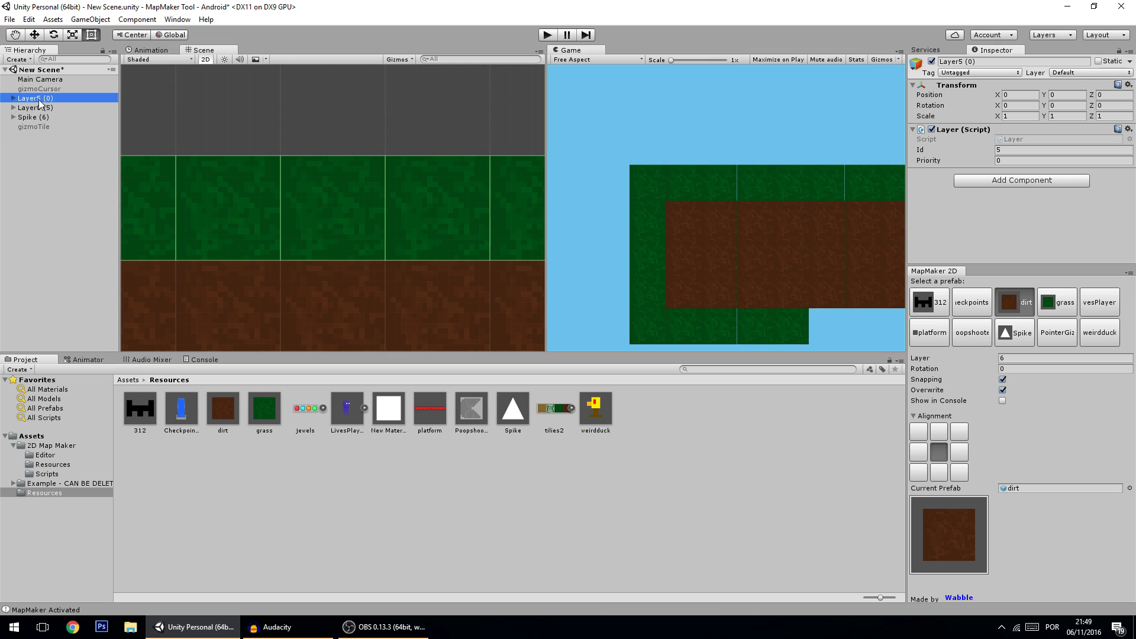
left_click(39, 99)
type("Gr")
key("Return")
left_click_drag(41, 102, 47, 121)
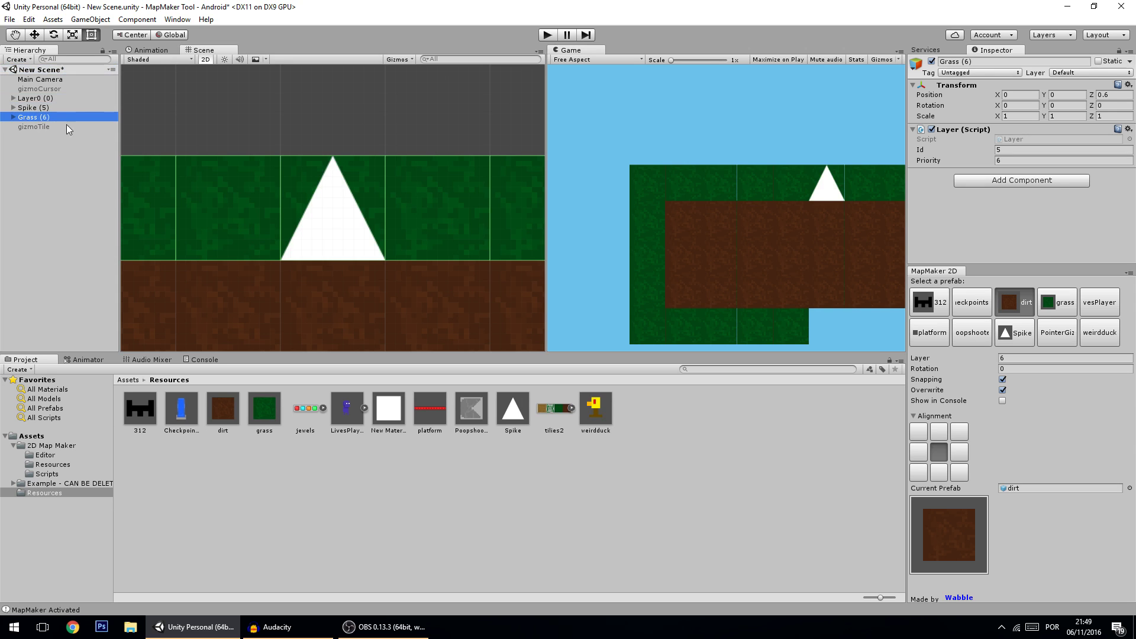
scroll(213, 175, "down", 5)
Paint a floating dirt ledge: a five-tile row with extra tiles on top, above the grassy ground.
left_click(973, 302)
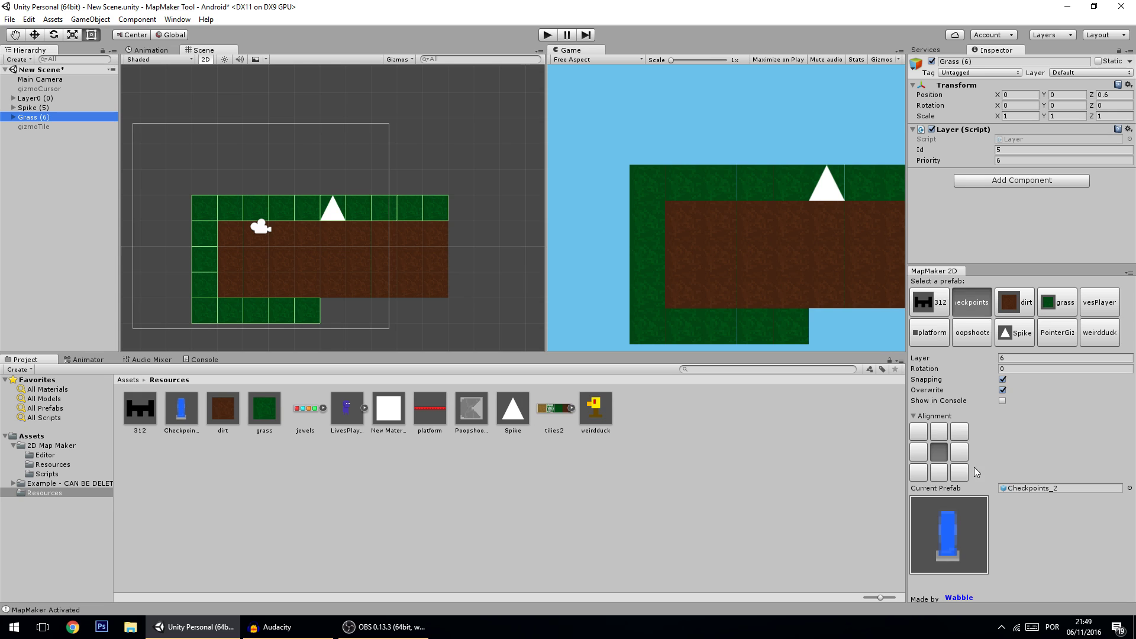
scroll(338, 180, "up", 1)
scroll(339, 179, "down", 2)
left_click(1015, 302)
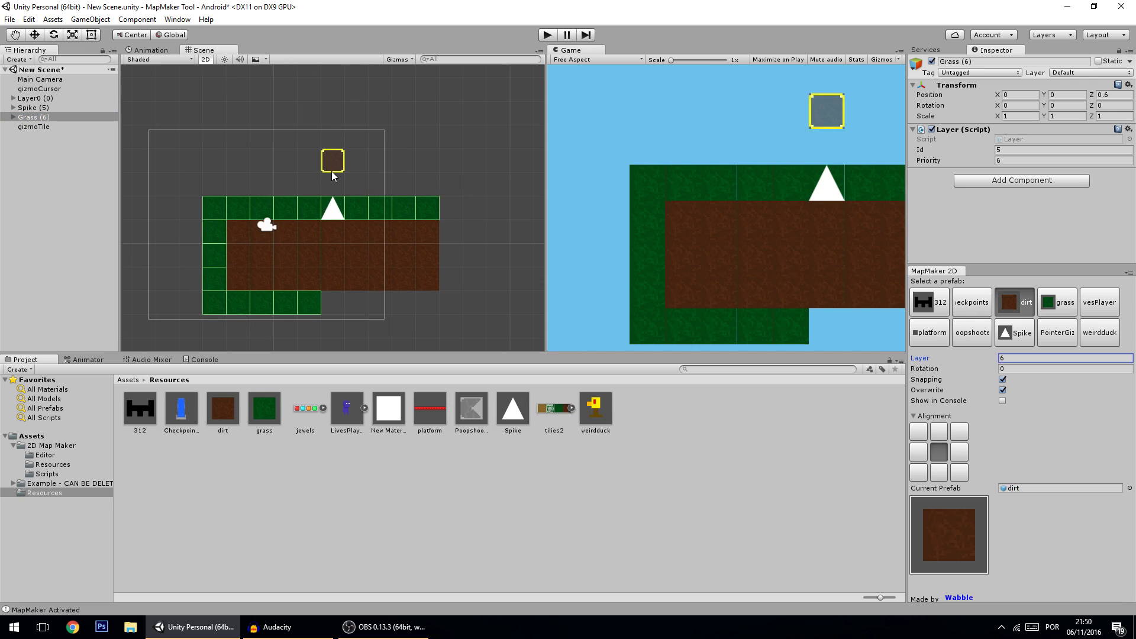
scroll(332, 201, "up", 1)
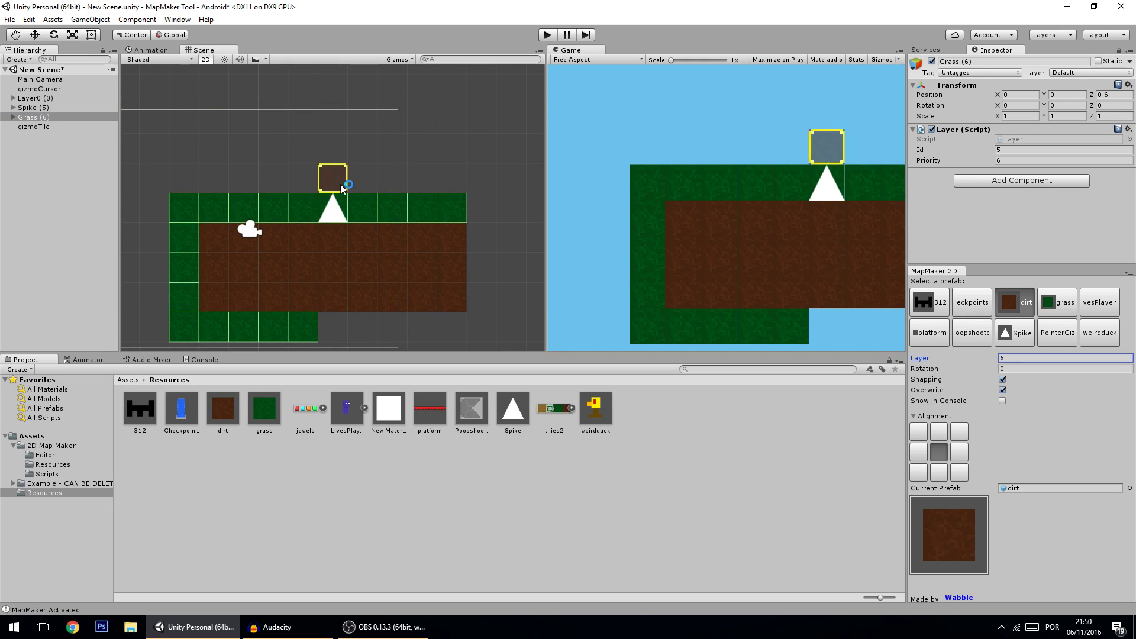
scroll(332, 180, "down", 1)
scroll(313, 180, "up", 1)
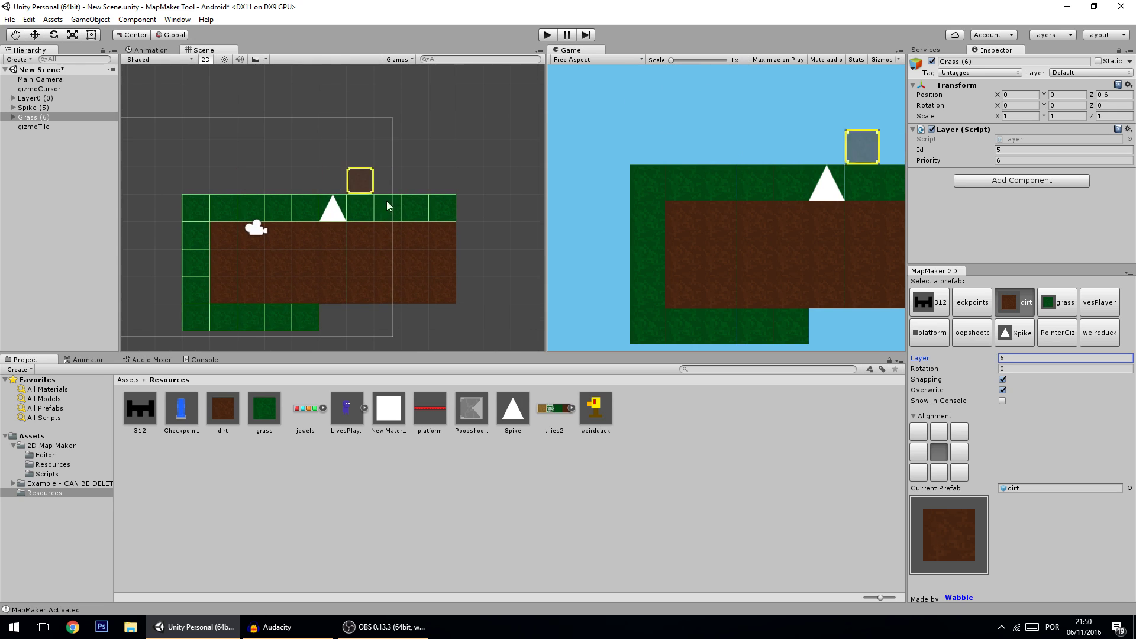
left_click_drag(250, 154, 361, 154)
left_click(363, 131)
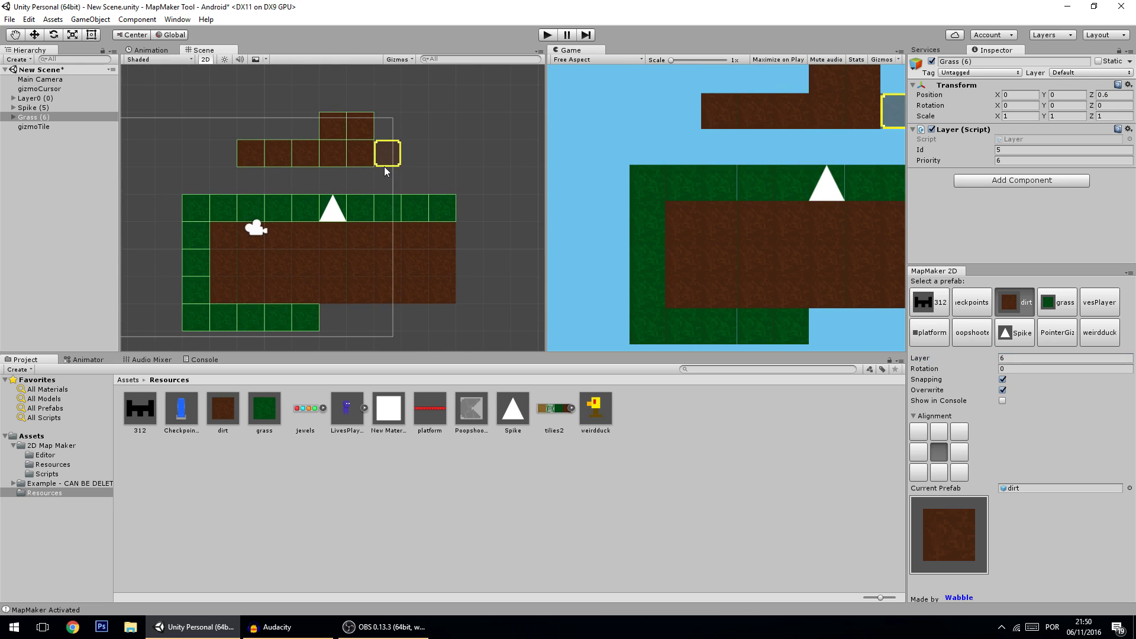
scroll(330, 140, "up", 1)
middle_click_drag(330, 139, 284, 198)
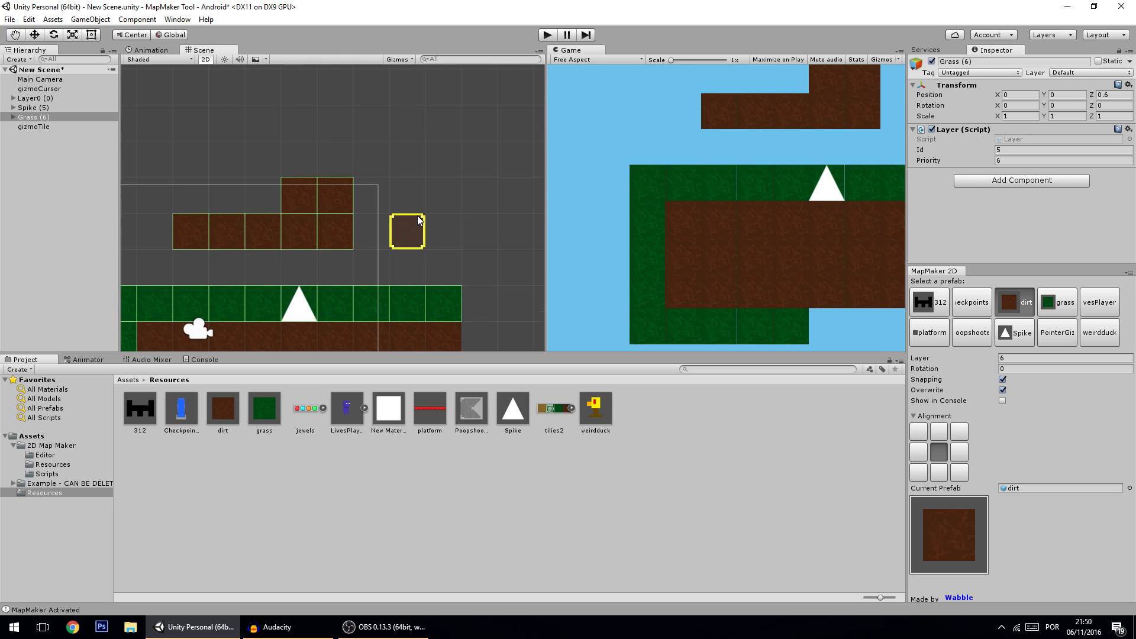
key("t")
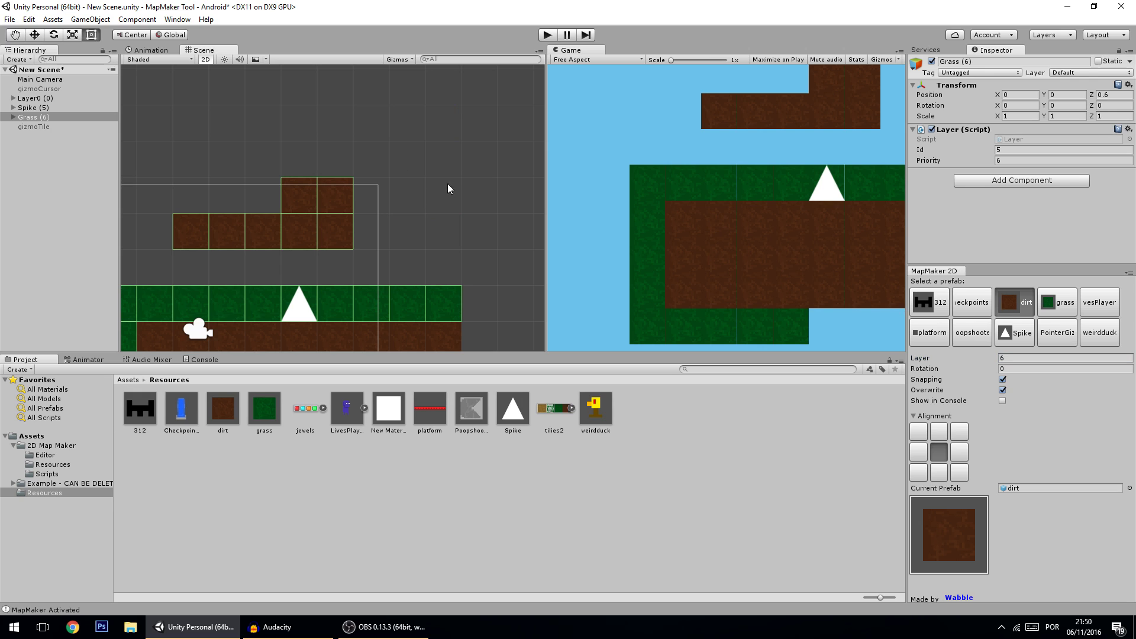
Raise one dirt tile above the ledge and stretch it to about 4.1 by 1.8 scale.
left_click(303, 201)
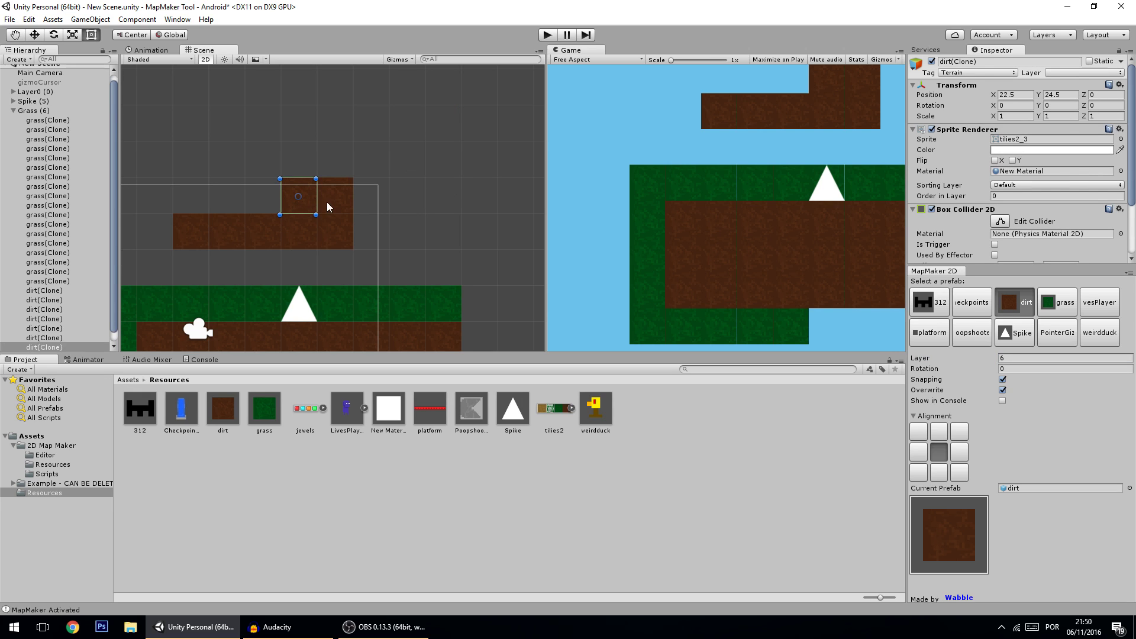
left_click(309, 228)
left_click(264, 236)
scroll(332, 211, "down", 3)
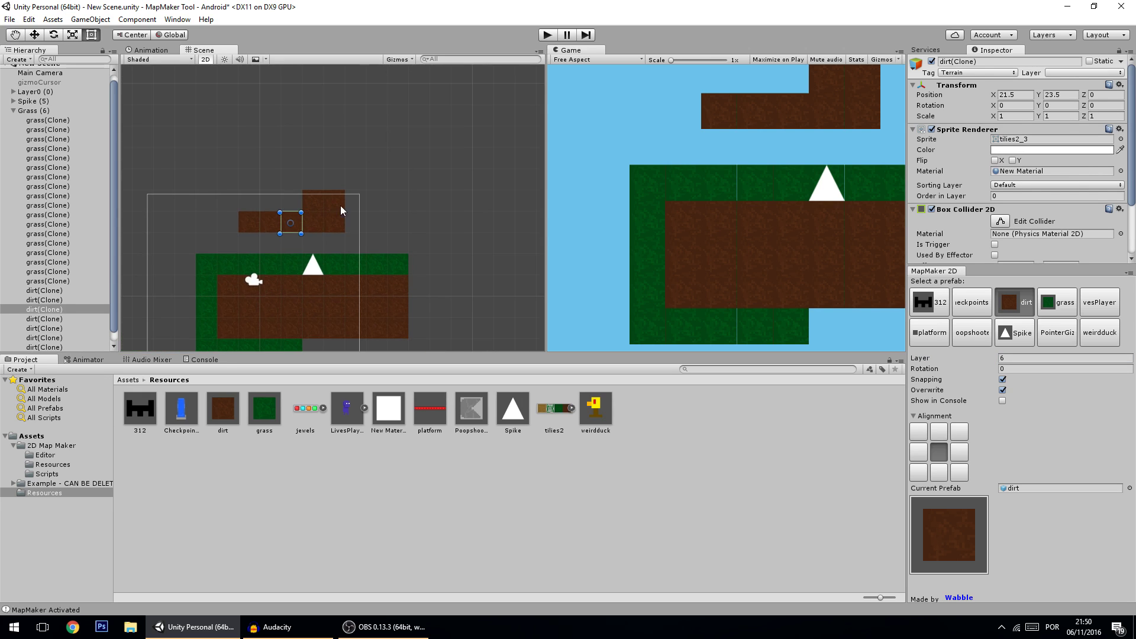
left_click_drag(321, 211, 391, 181)
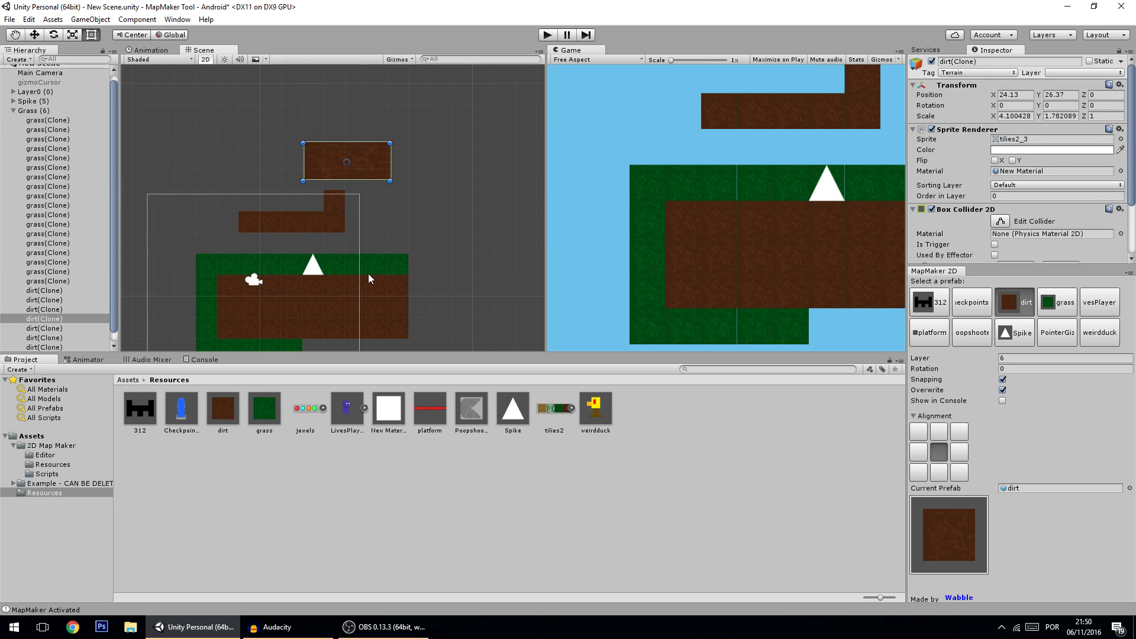
left_click(402, 222)
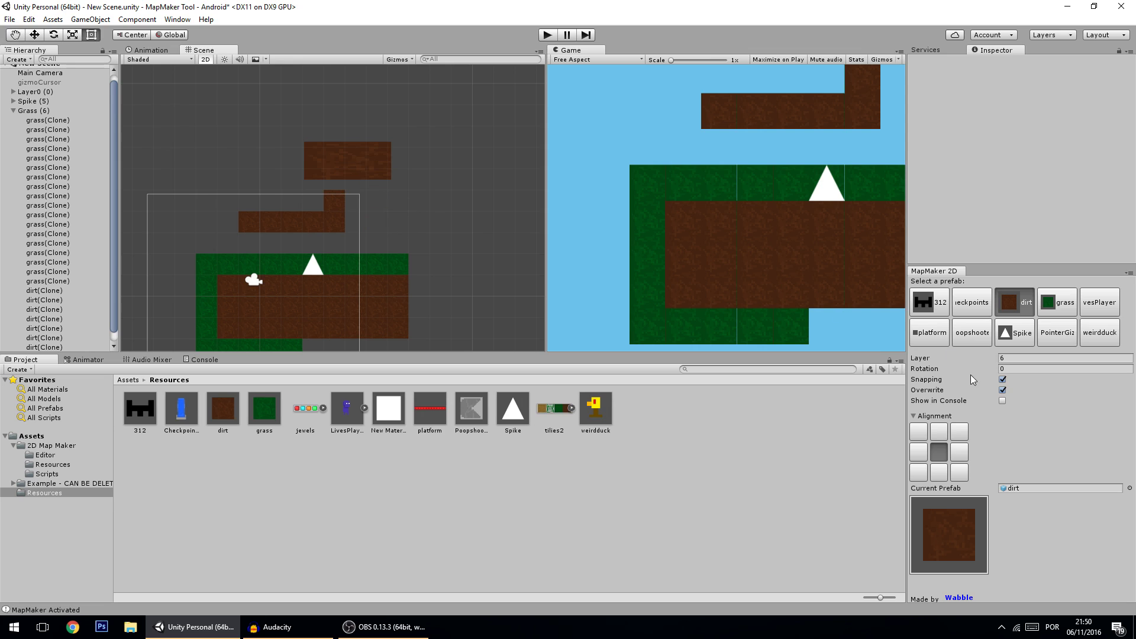
left_click(1065, 303)
Paint a grass column up from the ground's right edge.
scroll(415, 227, "down", 1)
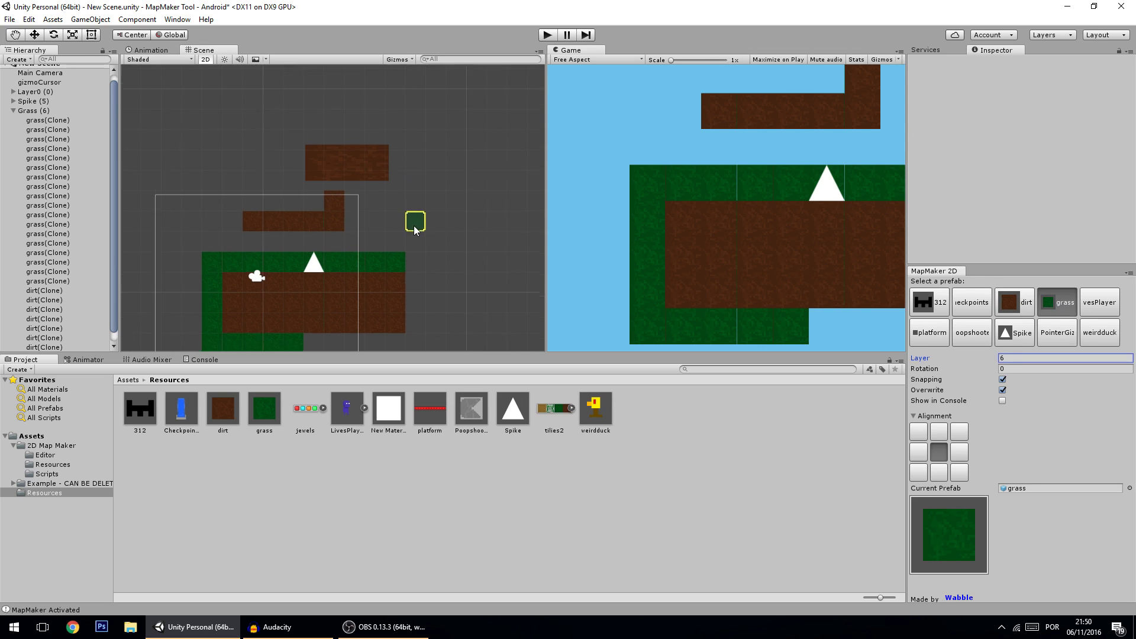
scroll(405, 225, "up", 1)
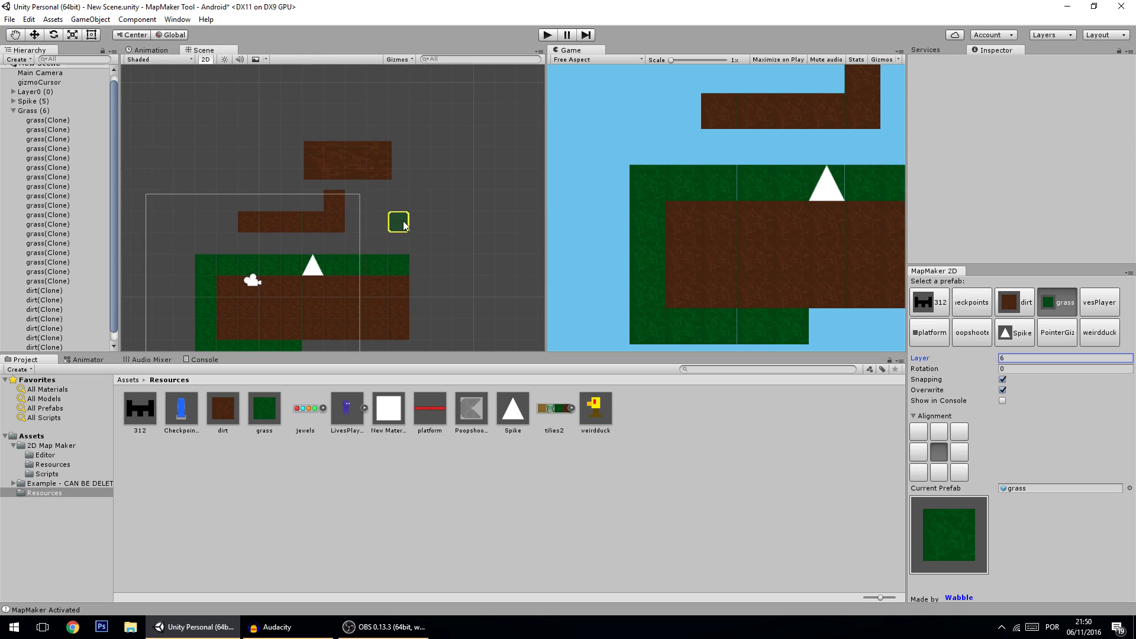
left_click_drag(418, 261, 418, 178)
scroll(438, 190, "down", 1)
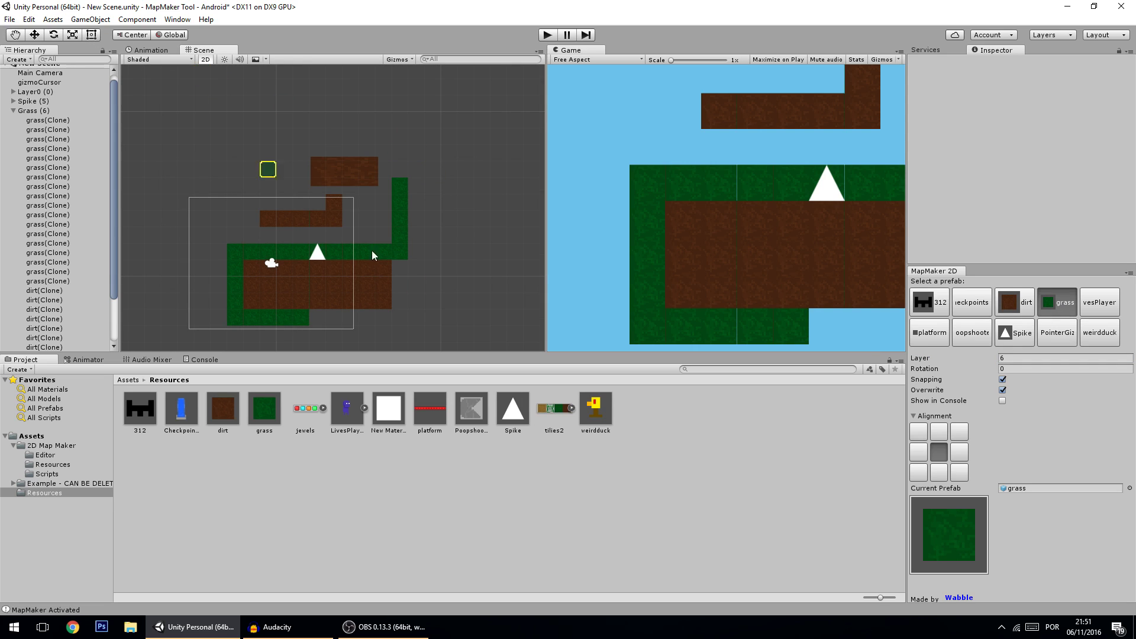
Paint a winding grass trail above the level and delete the large dirt block.
key("e")
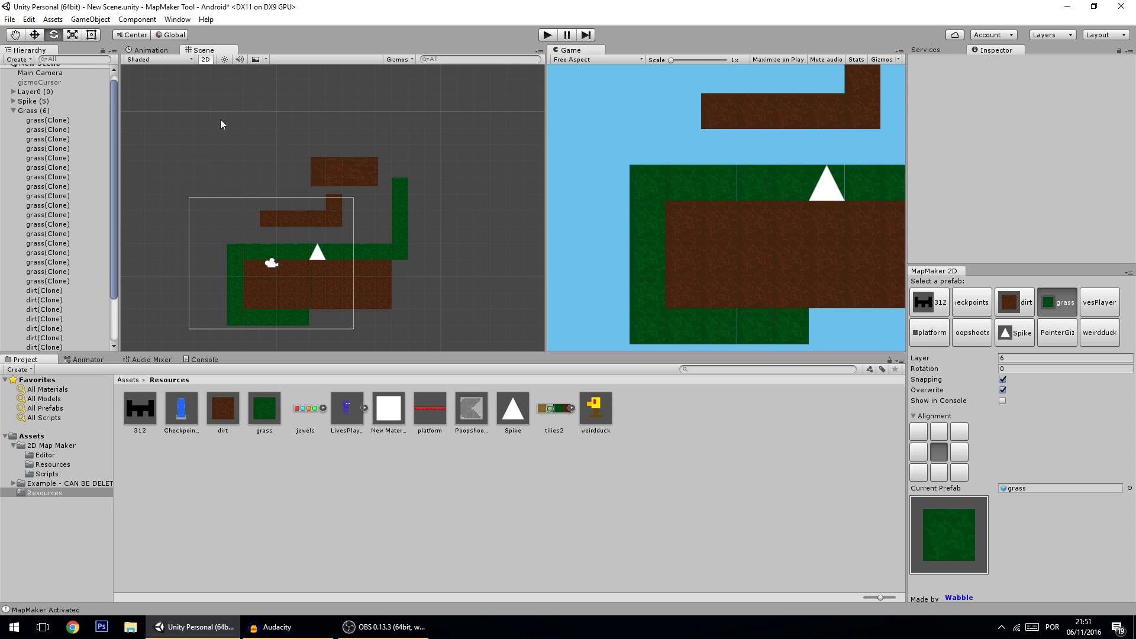
left_click(349, 179)
scroll(345, 175, "up", 2)
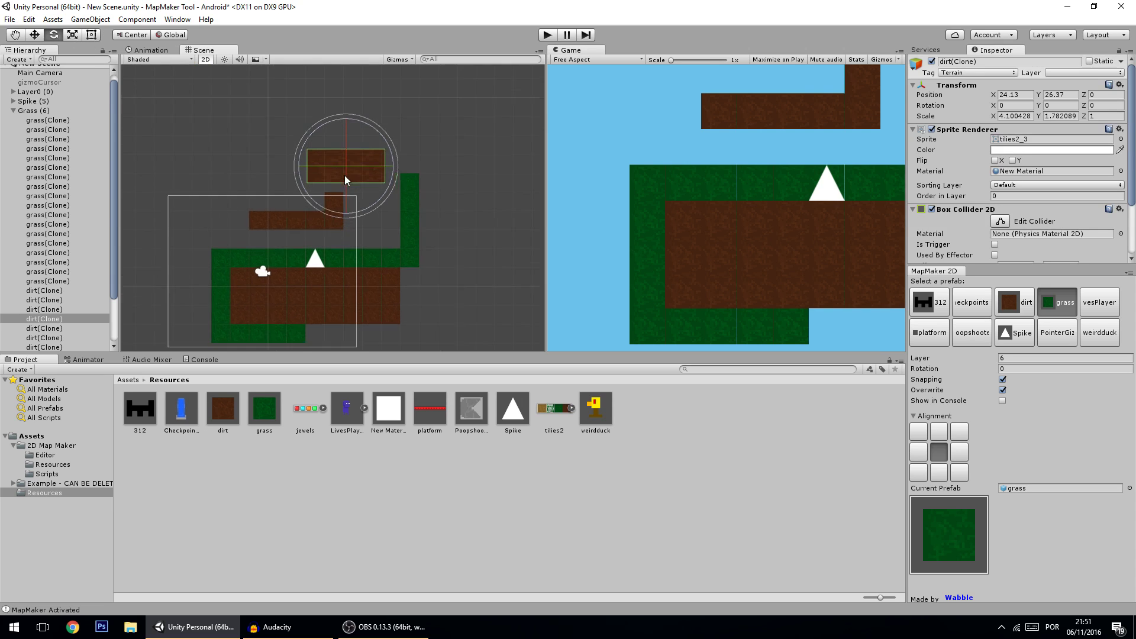
scroll(419, 232, "up", 1)
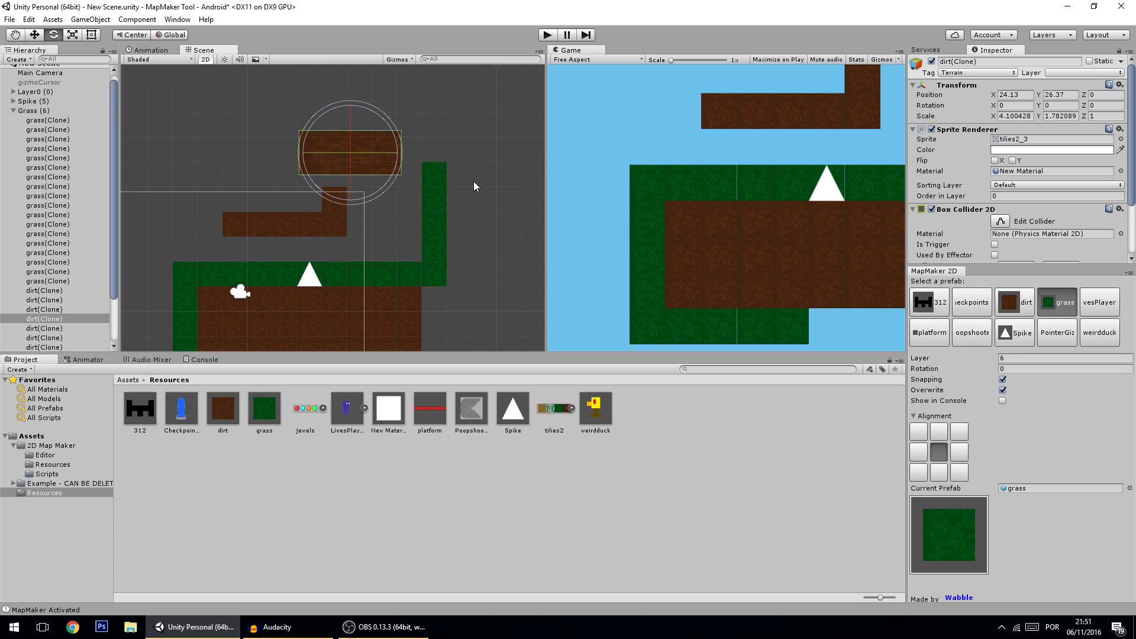
key("q")
scroll(412, 157, "down", 2)
mouse_move(413, 158)
left_mouse_down()
mouse_move(348, 118)
mouse_move(235, 165)
mouse_move(197, 126)
mouse_move(187, 165)
left_mouse_up()
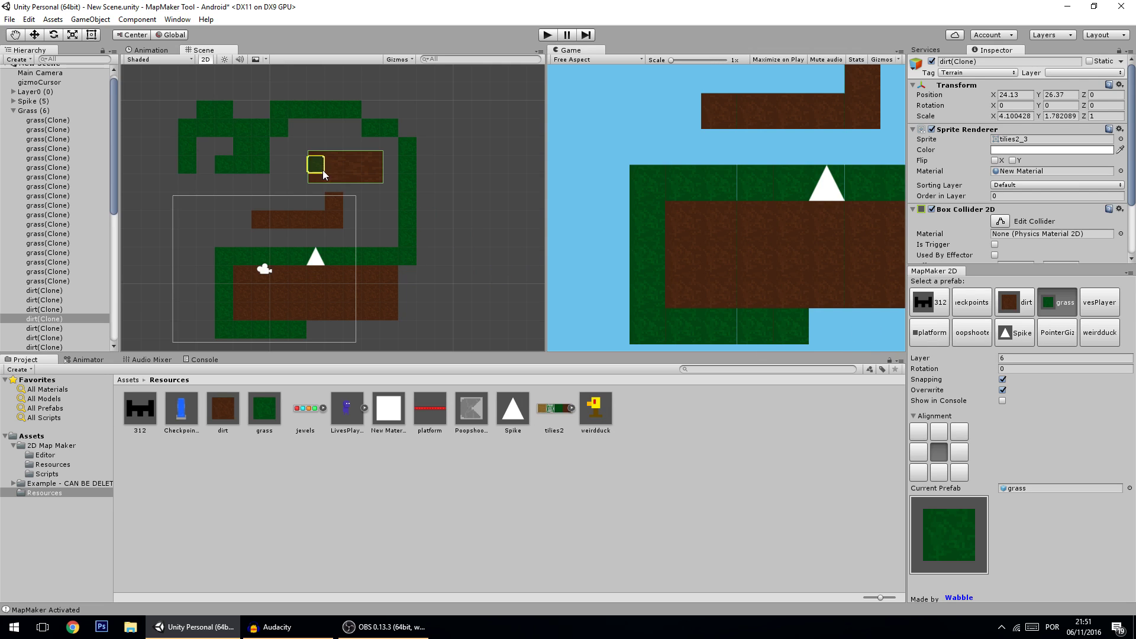
scroll(306, 177, "down", 2)
key("Delete")
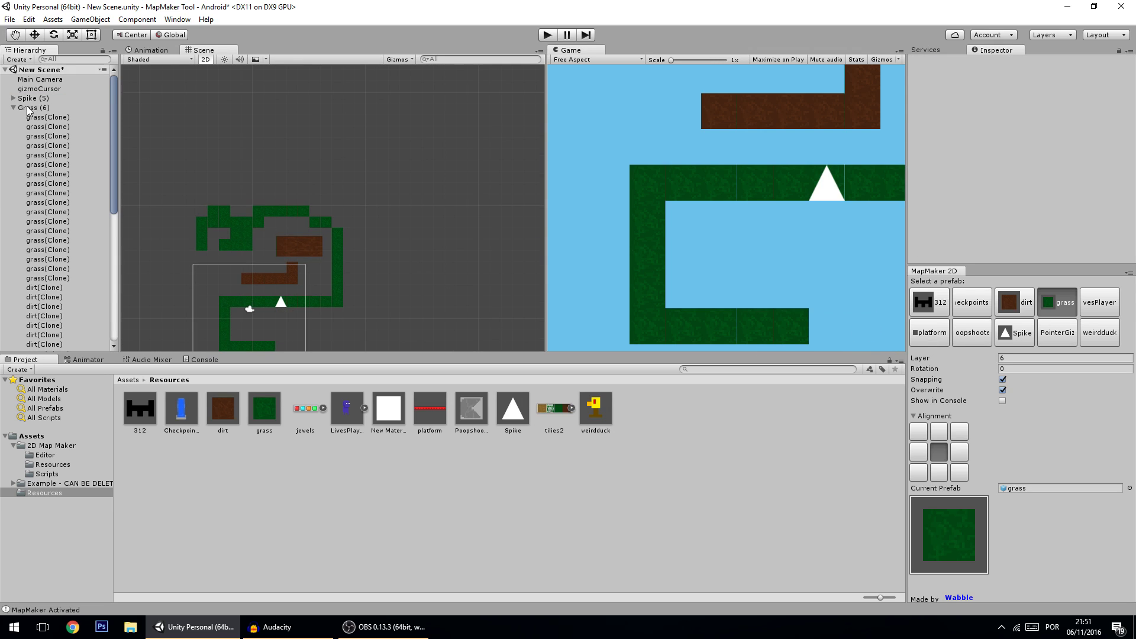
Delete the Grass and Spike groups and center the camera frame in the scene.
left_click(28, 108)
key("Delete")
left_click(41, 101)
key("Delete")
middle_click_drag(146, 198, 167, 94)
scroll(271, 240, "up", 3)
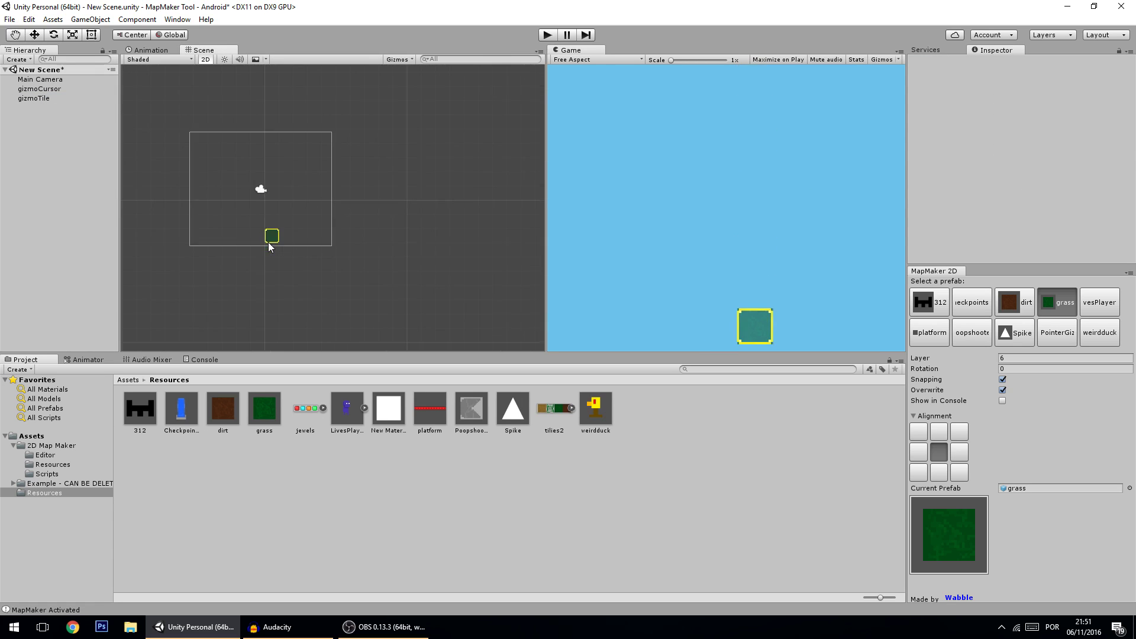
middle_click_drag(271, 243, 381, 238)
scroll(381, 238, "up", 1)
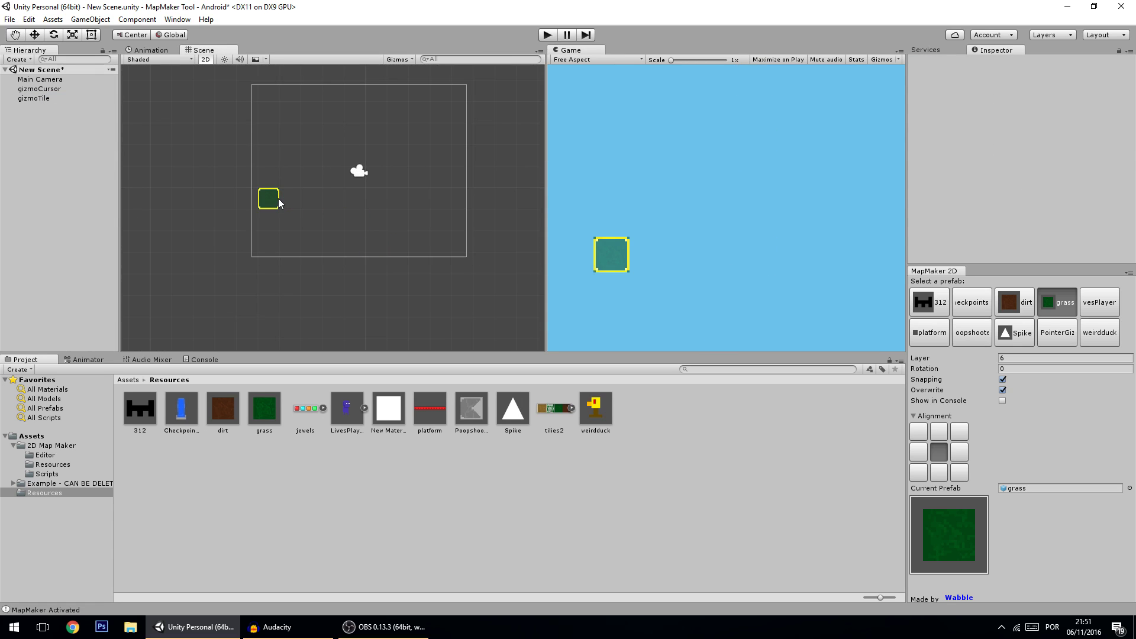
Paint a stepped grass row with dirt filled beneath it, without overwriting existing tiles.
mouse_move(265, 203)
left_mouse_down()
mouse_move(334, 220)
mouse_move(350, 207)
mouse_move(357, 224)
mouse_move(398, 200)
mouse_move(421, 209)
mouse_move(421, 243)
mouse_move(456, 245)
left_mouse_up()
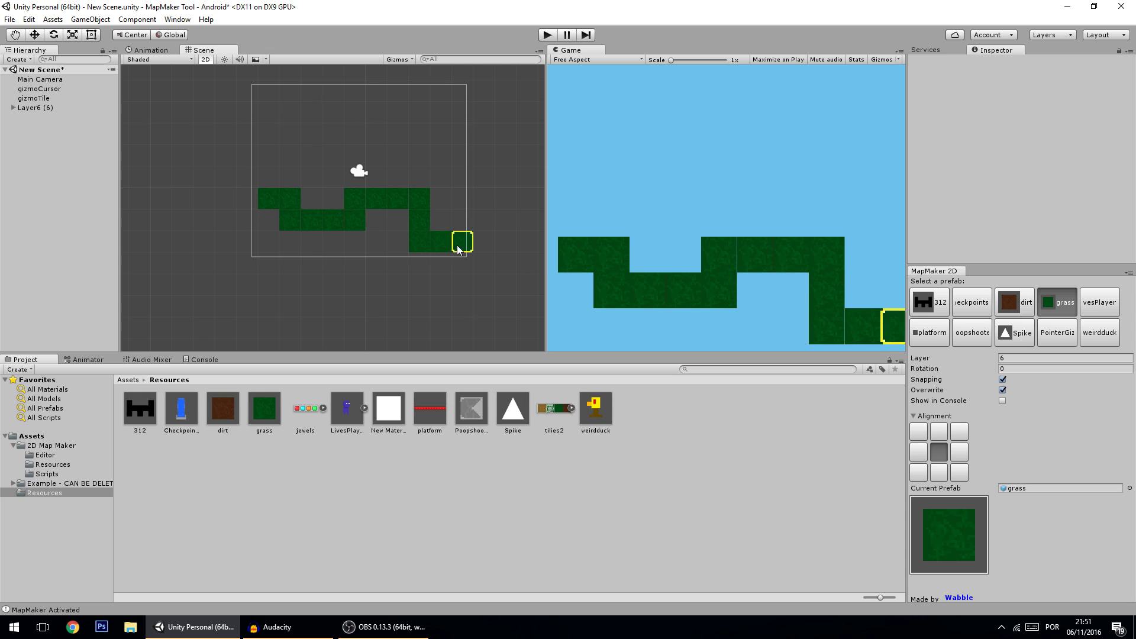
left_click(1025, 307)
left_click(1002, 390)
mouse_move(462, 243)
left_mouse_down()
mouse_move(278, 236)
mouse_move(269, 219)
mouse_move(285, 253)
mouse_move(399, 226)
mouse_move(366, 227)
mouse_move(453, 277)
mouse_move(380, 258)
mouse_move(281, 254)
mouse_move(272, 232)
mouse_move(270, 264)
left_mouse_up()
Place a Poopshooter at the top, a spike on the raised grass, and the player on the left.
left_click(971, 331)
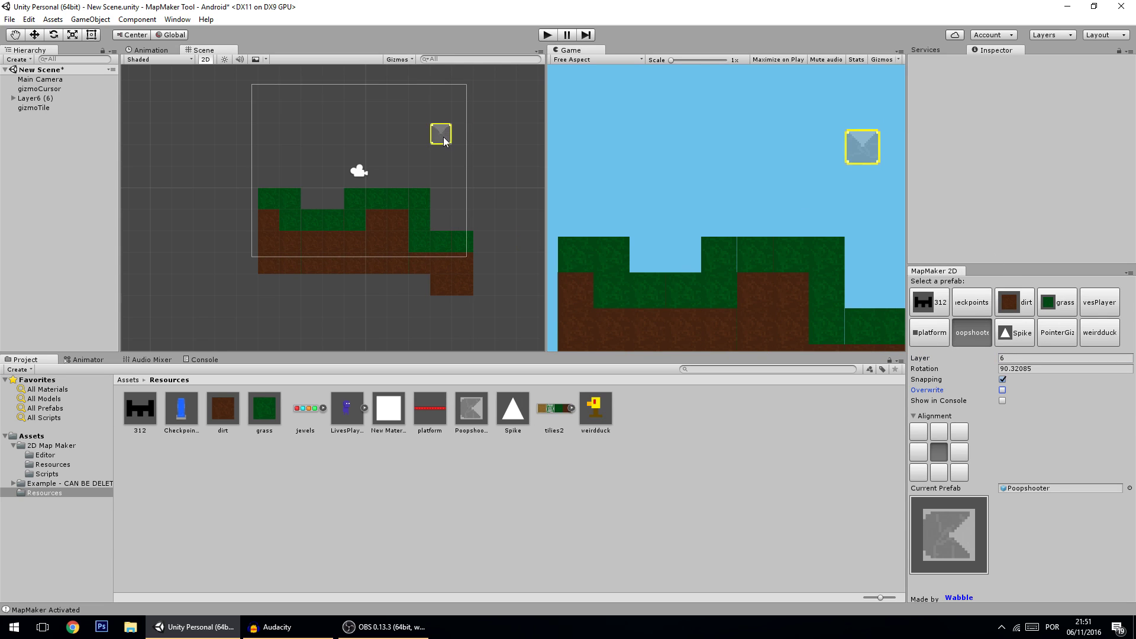
left_click(376, 92)
left_click(1004, 332)
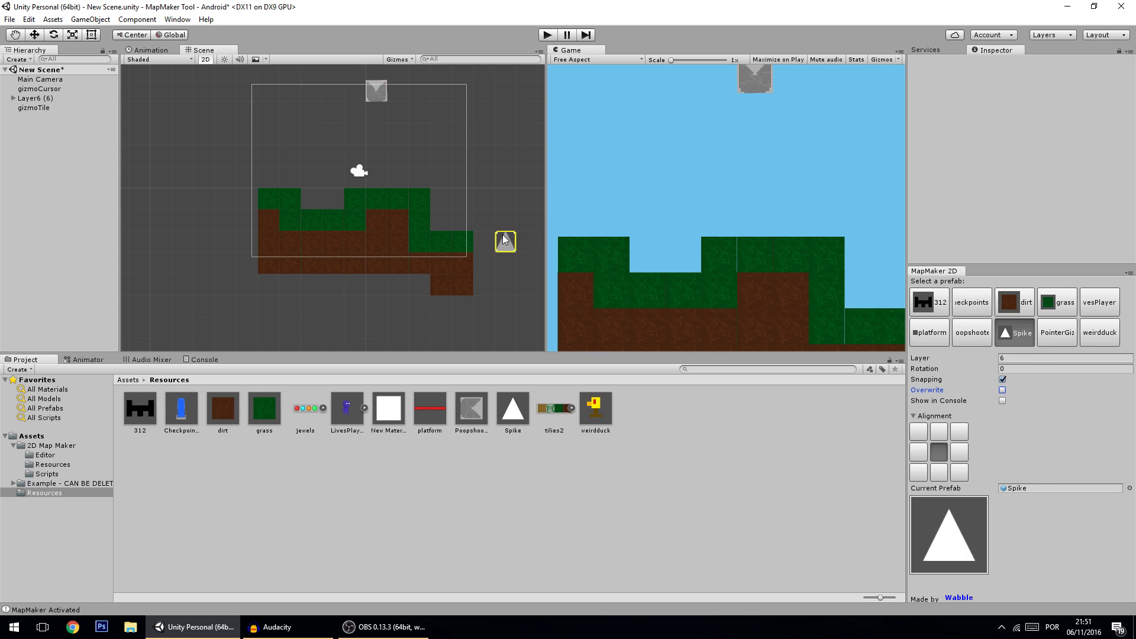
left_click(397, 178)
scroll(391, 151, "up", 3)
key("s")
left_click(277, 167)
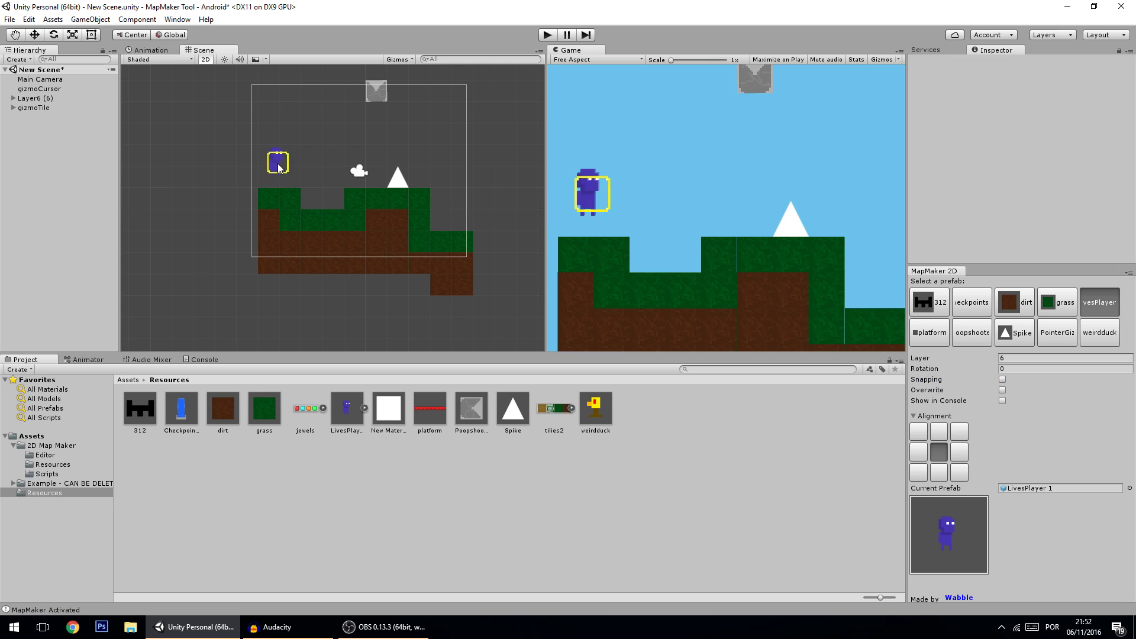
Play-test the level, walking the player right, jumping onto the raised grass toward the spike, then stop.
key("ctrl+p")
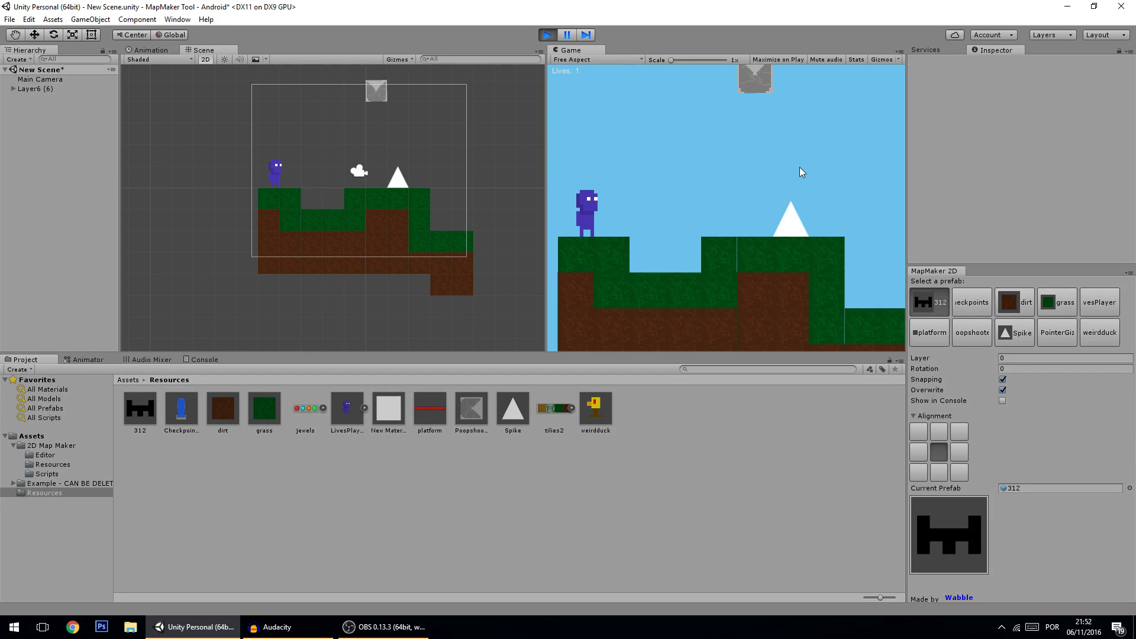
key("Right")
key("space")
key("Right")
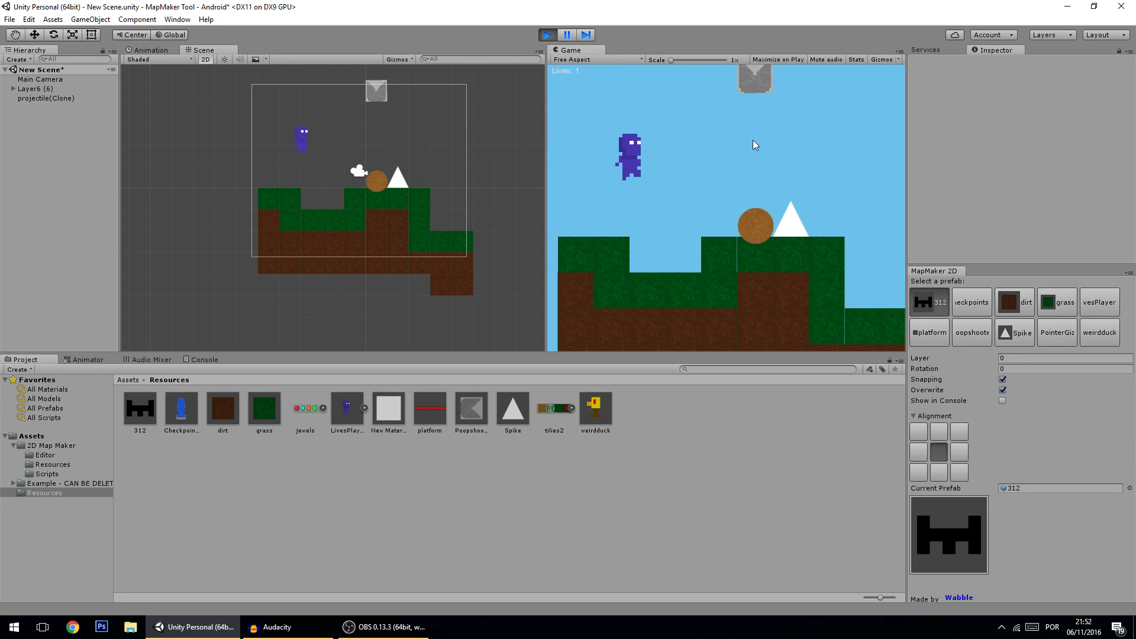
key("Right")
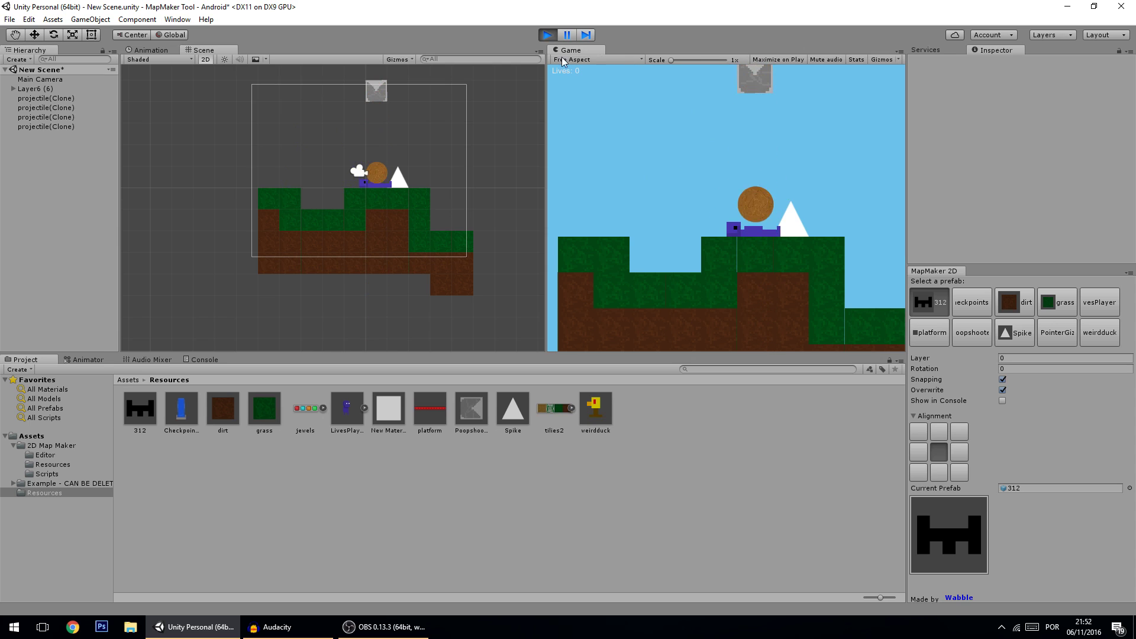
left_click(548, 34)
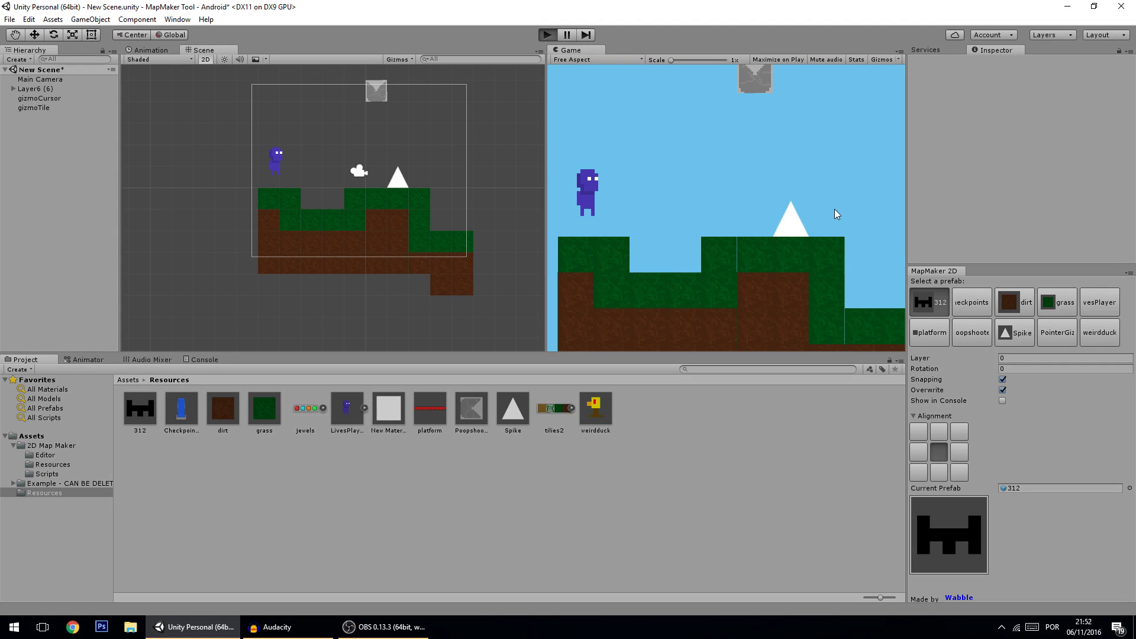
Restart the play-test, walk the player right and jump again, then end play mode.
left_click(547, 34)
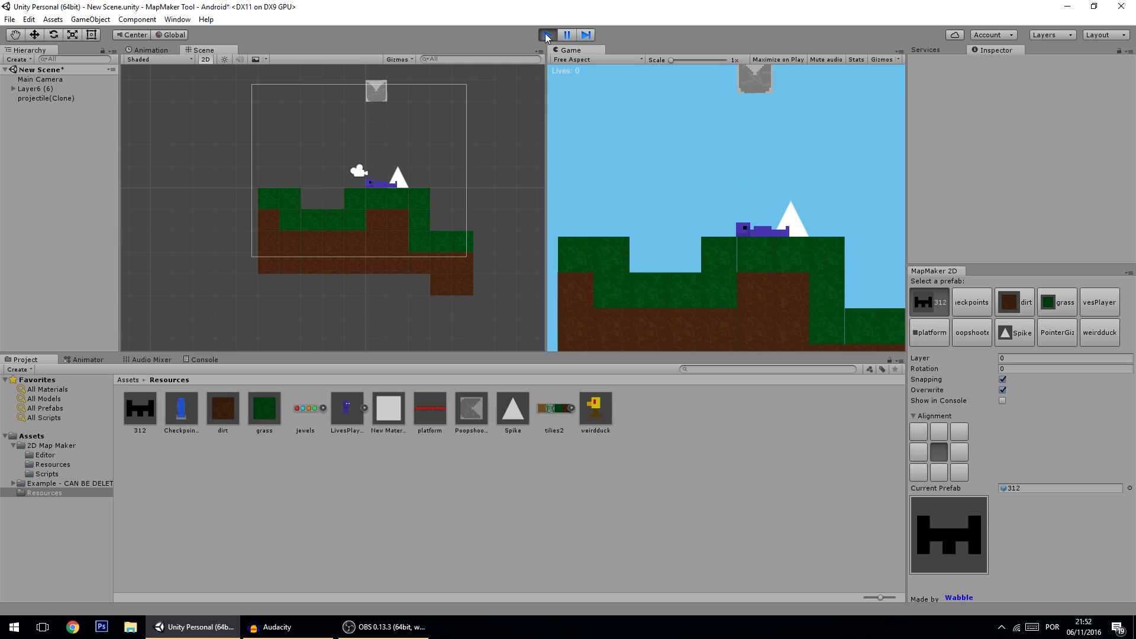
left_click(548, 35)
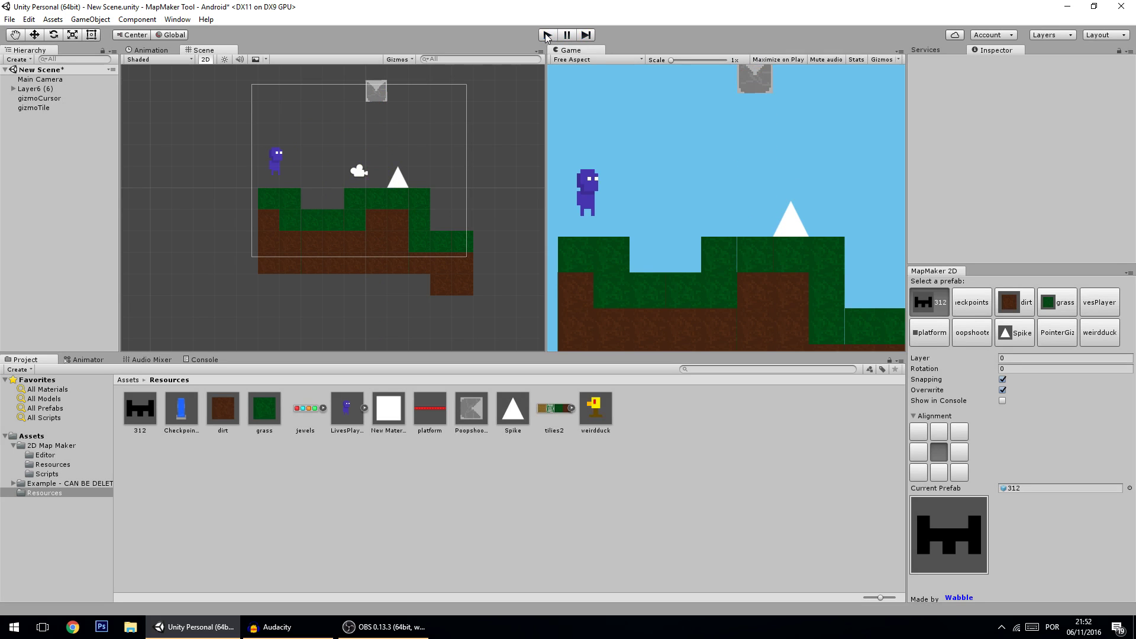
scroll(391, 222, "down", 5)
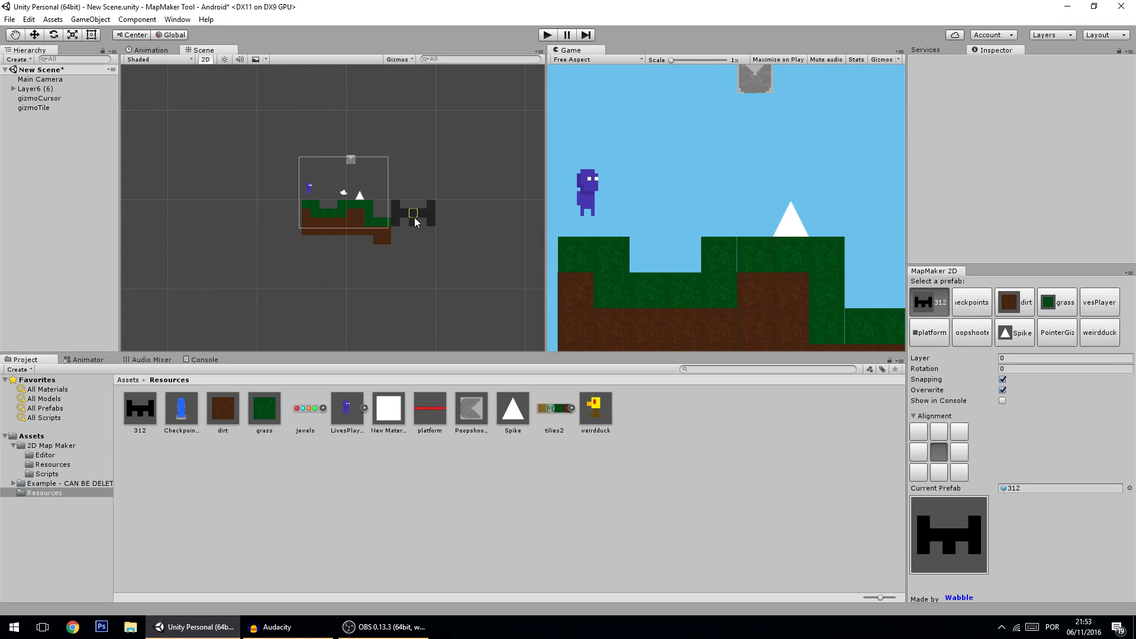
left_click(547, 36)
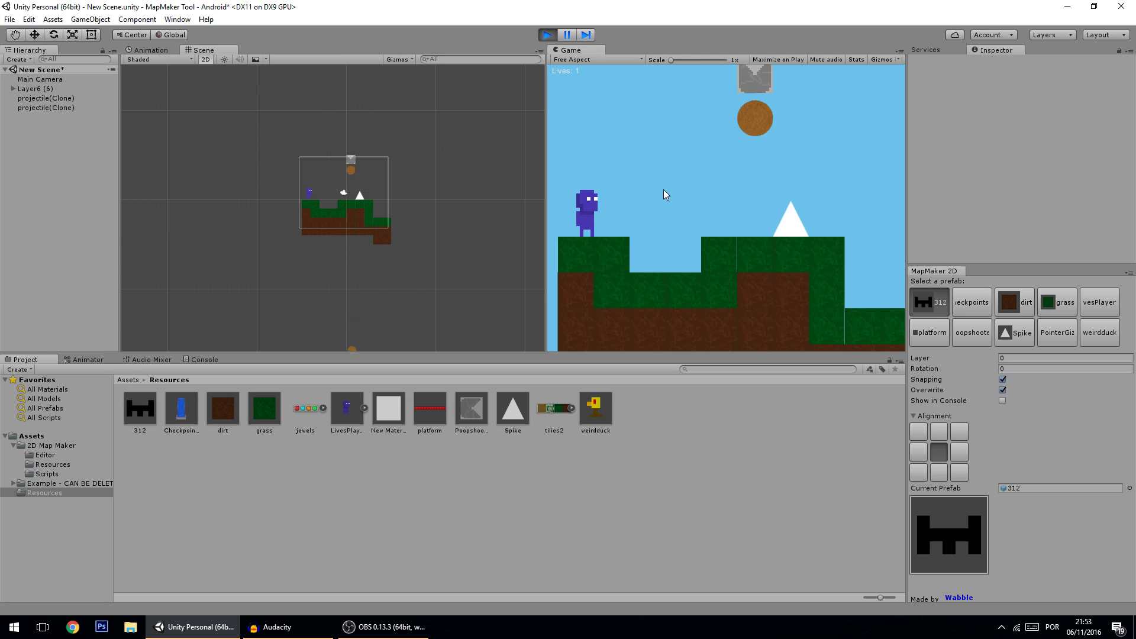
key("Right")
key("space")
key("ctrl+p")
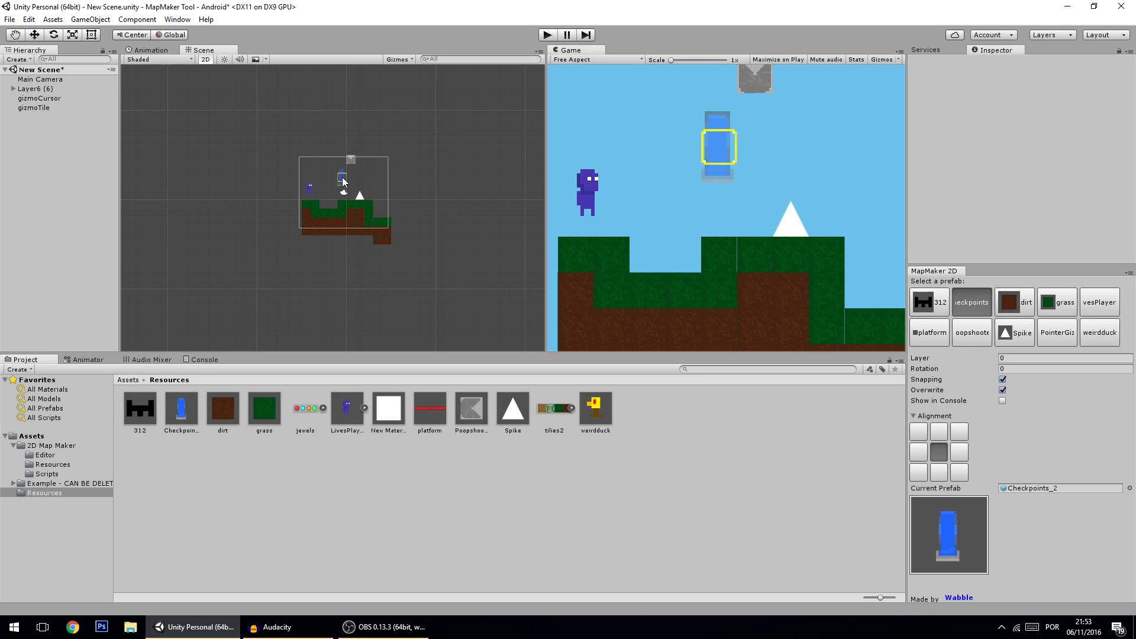
Bring the Map-Editor-2D-for-Unity GitHub repository page in Chrome to the front.
scroll(352, 189, "down", 1)
scroll(350, 199, "up", 2)
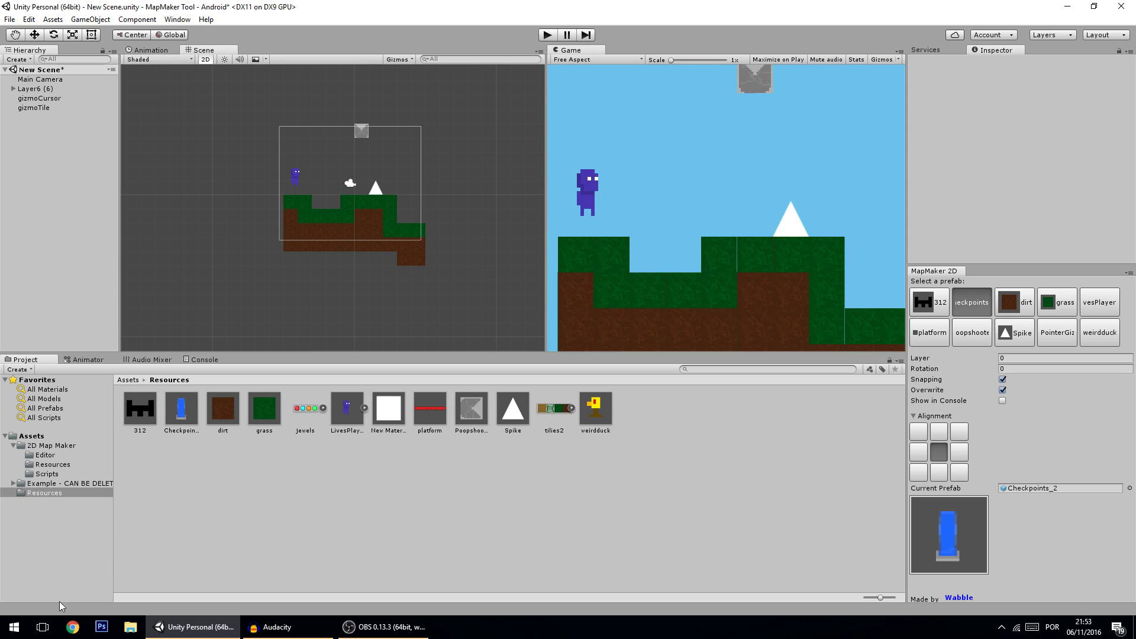
left_click(73, 628)
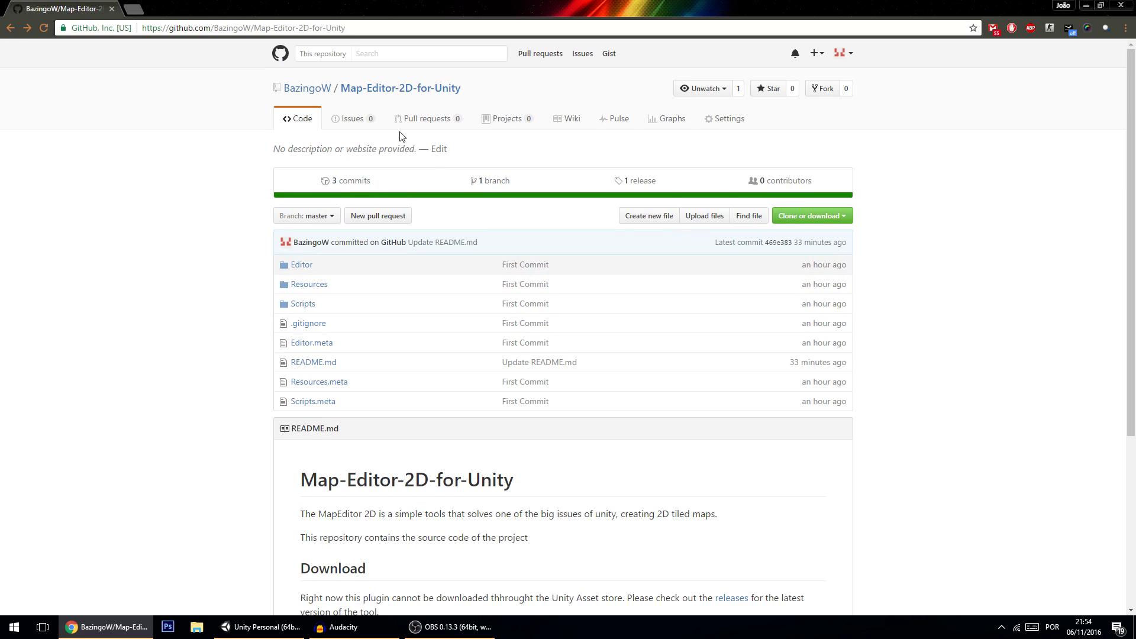
Download MapMaker.1.0.unitypackage from the releases page and drag it into Unity for import.
scroll(215, 258, "down", 3)
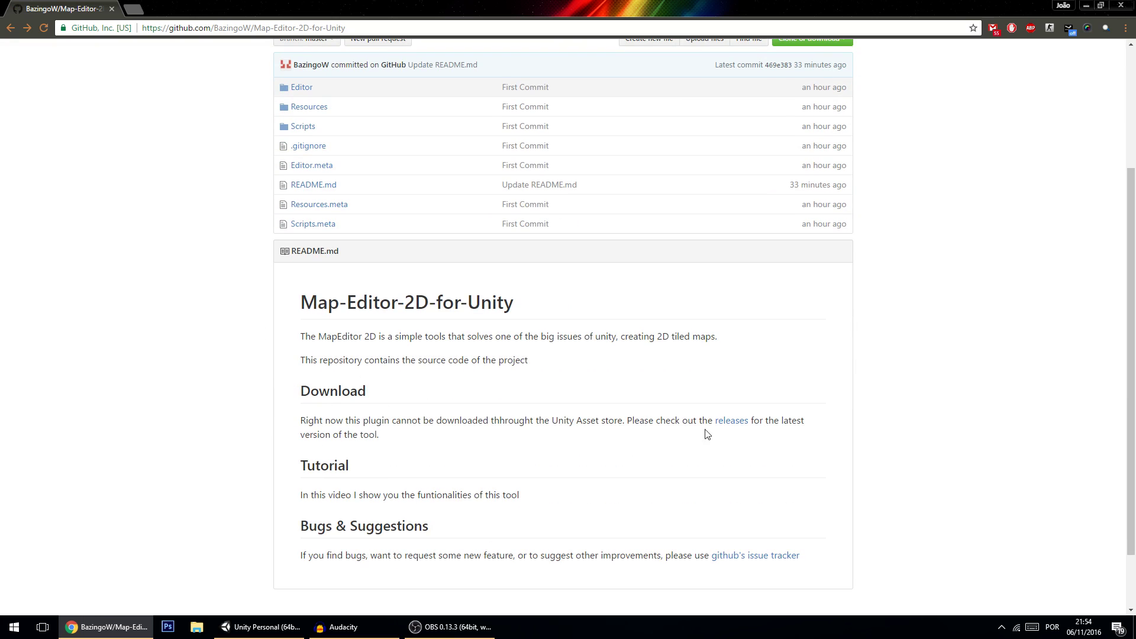
left_click(737, 422)
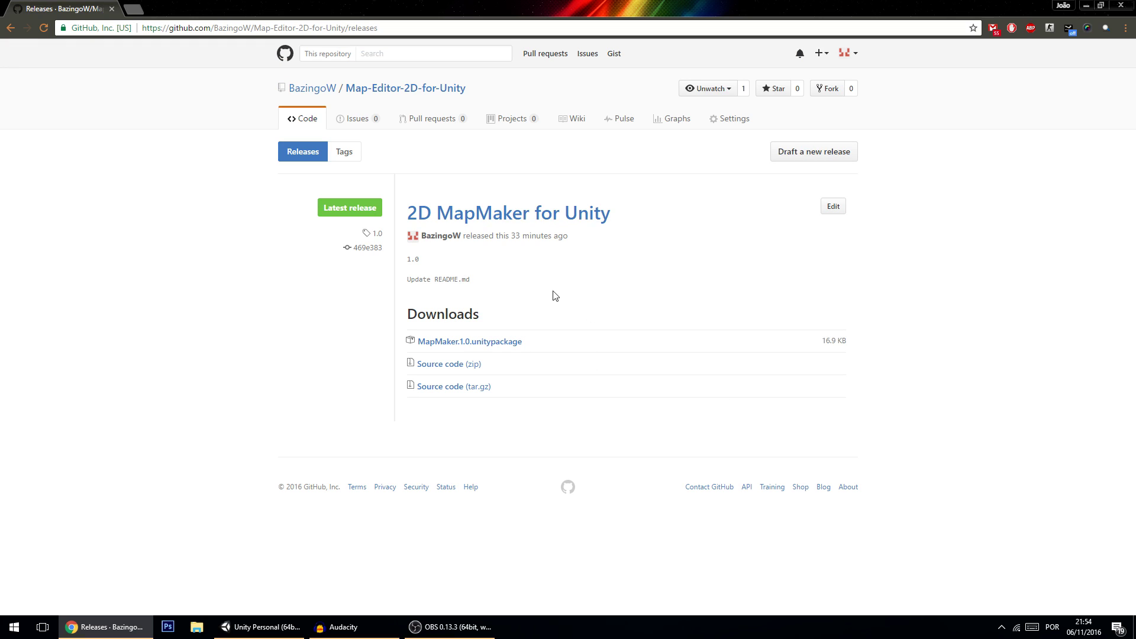
left_click(505, 346)
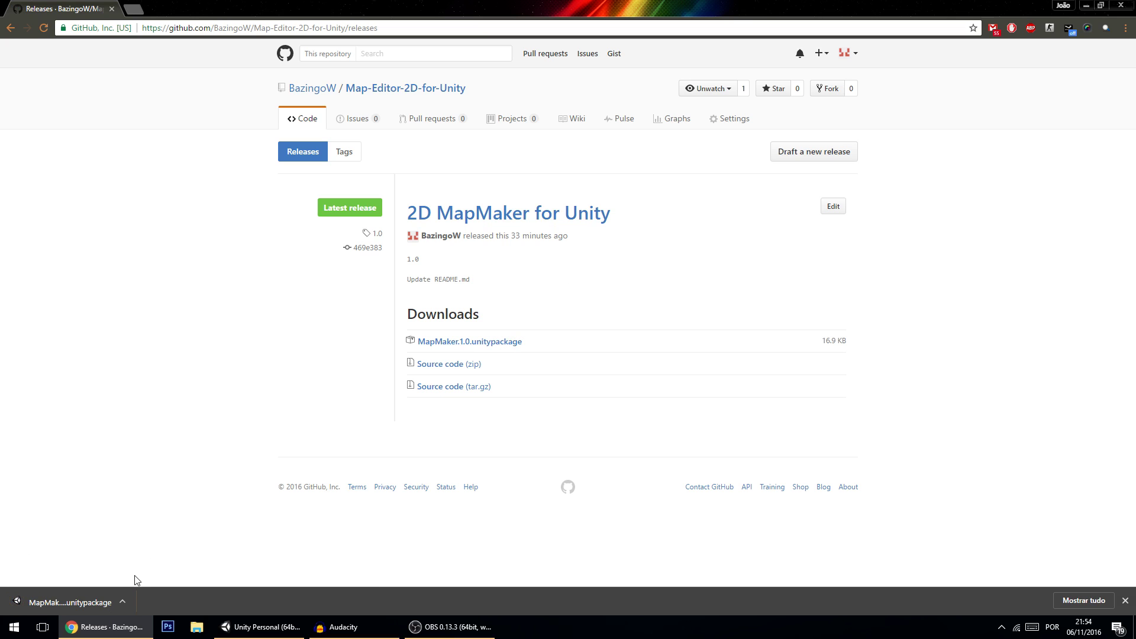
left_click_drag(110, 595, 262, 489)
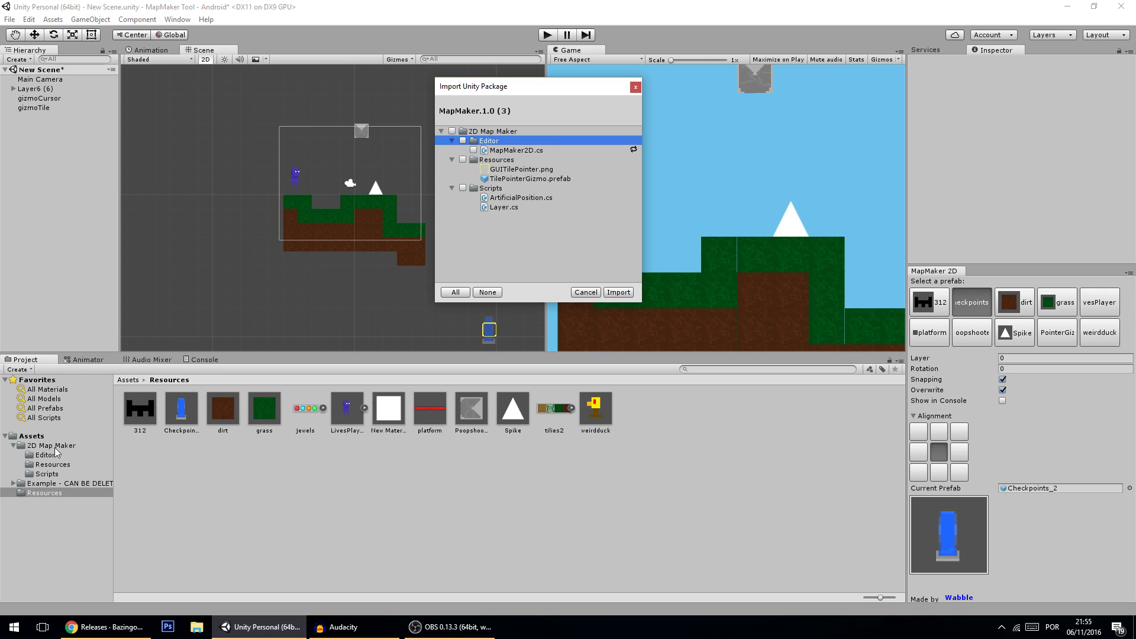